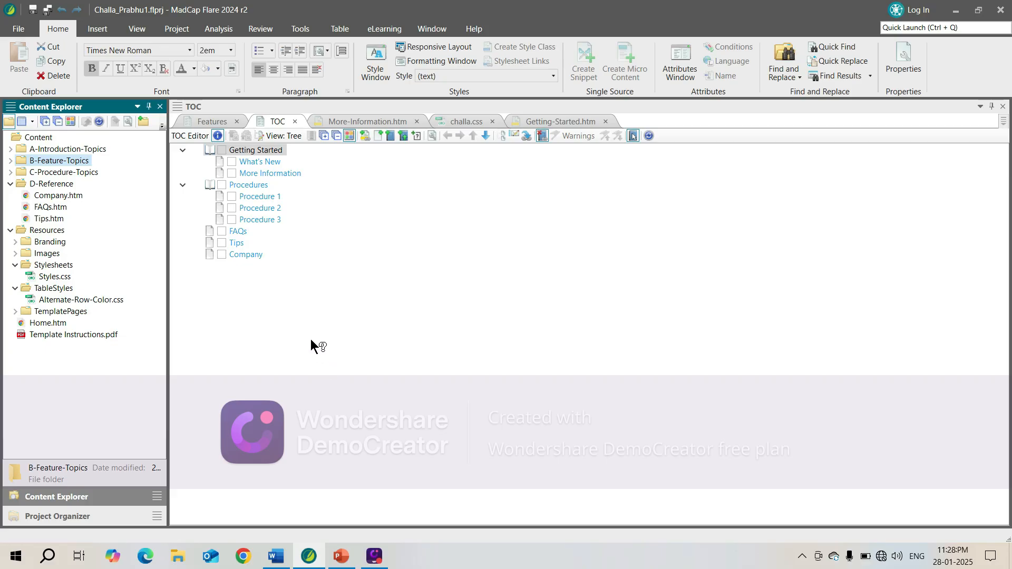
Set the TOC editor's double-click behaviour to display properties and view the properties of the What's New entry.
{"action": "left_click", "coordinate": [260, 161]}
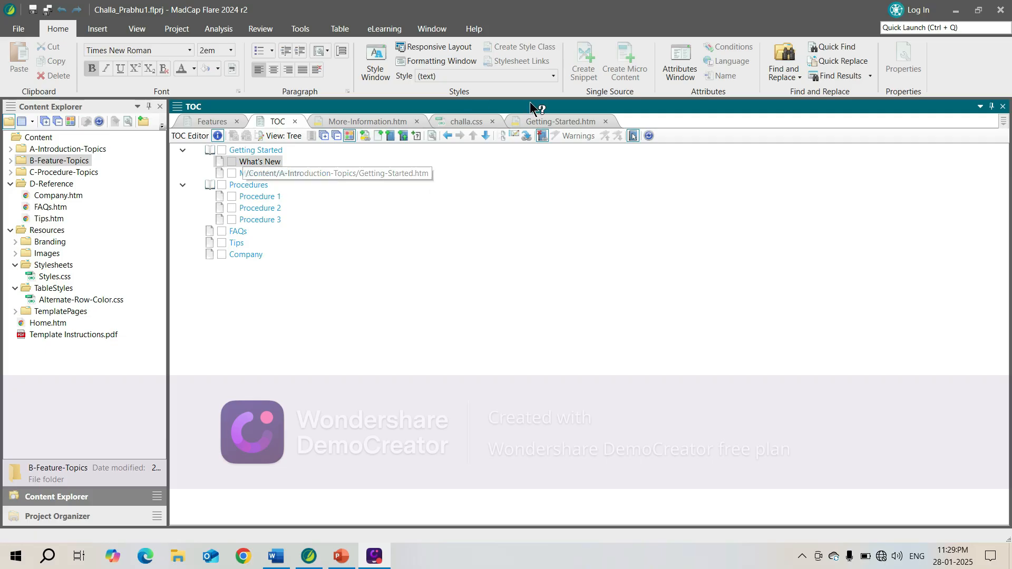
{"action": "left_click", "coordinate": [632, 138]}
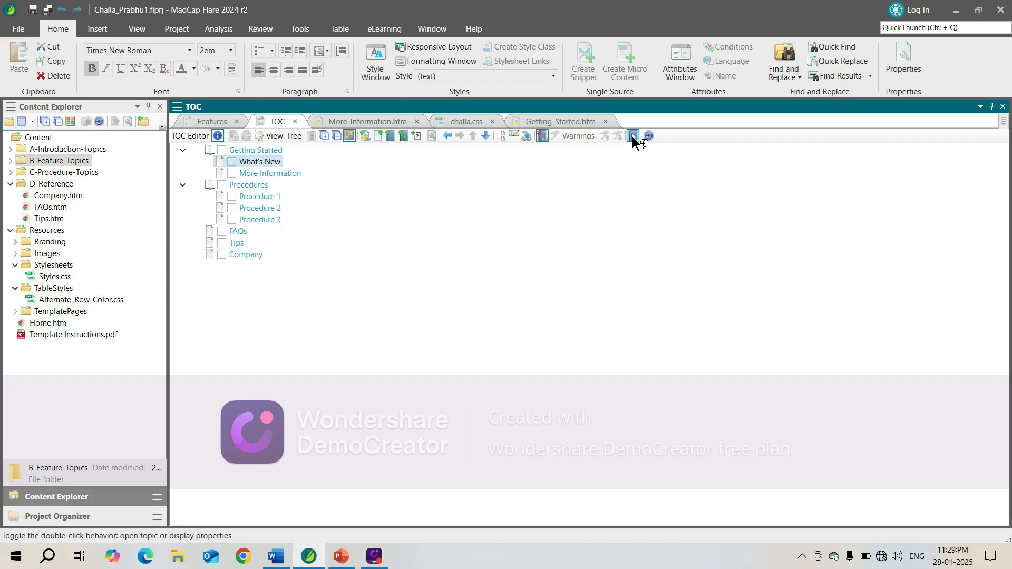
{"action": "double_click", "coordinate": [267, 163]}
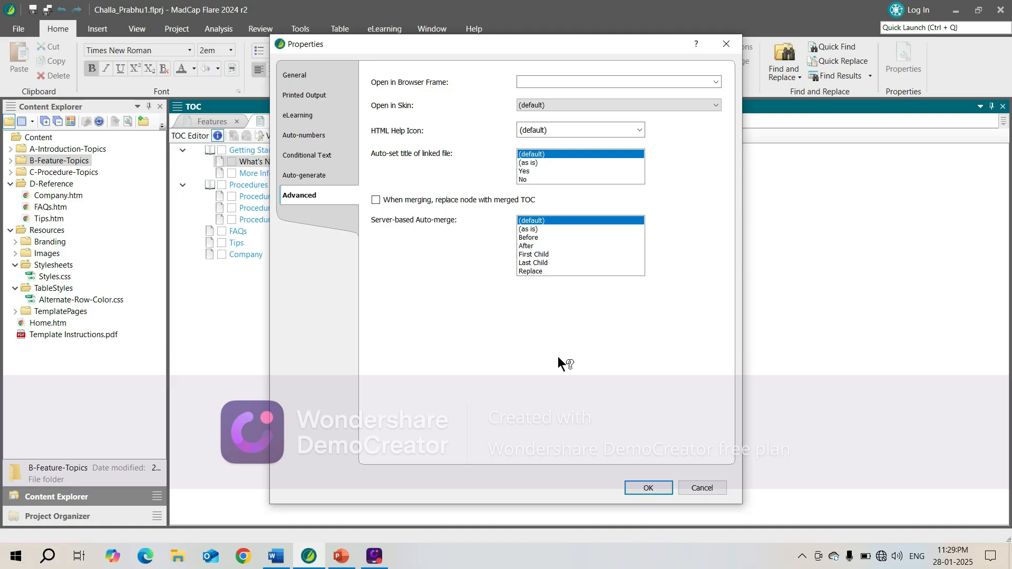
{"action": "left_click", "coordinate": [726, 44]}
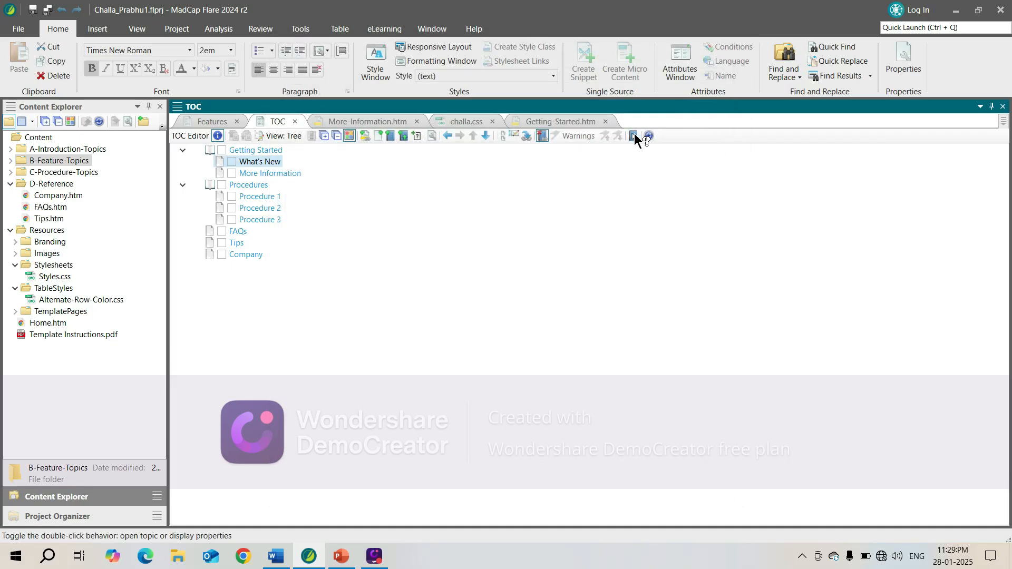
{"action": "mouse_move", "coordinate": [261, 164]}
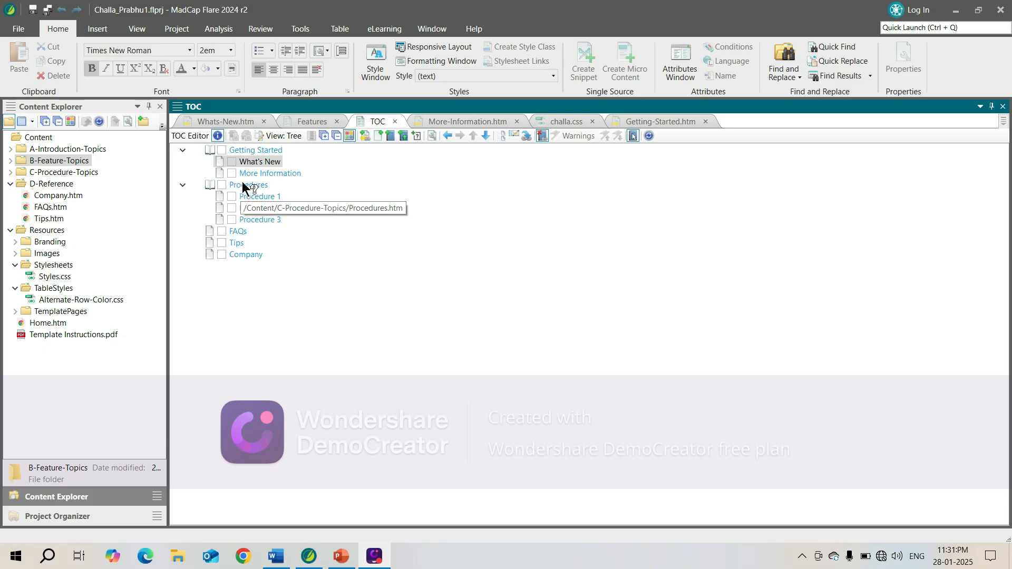
View the TOC in grid view and return it to tree view.
{"action": "left_click", "coordinate": [283, 135]}
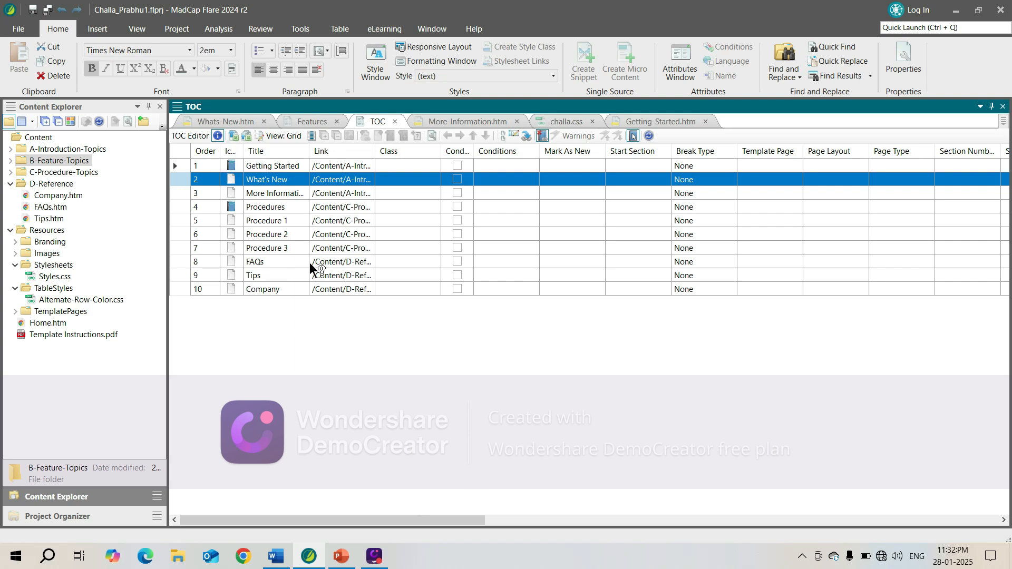
{"action": "left_click", "coordinate": [286, 137]}
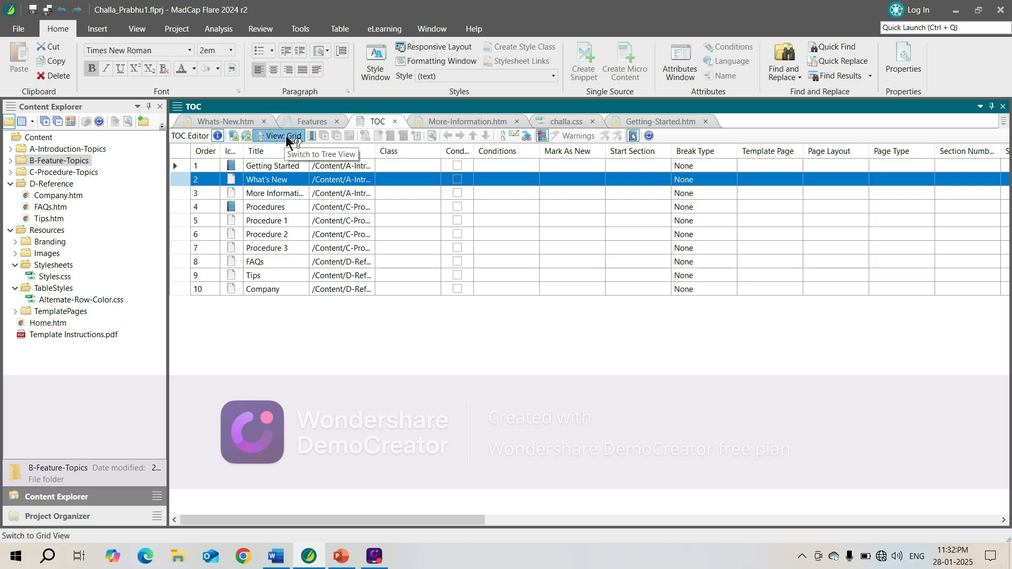
Open the project's File List and look through its available file type filters.
{"action": "left_click", "coordinate": [135, 27]}
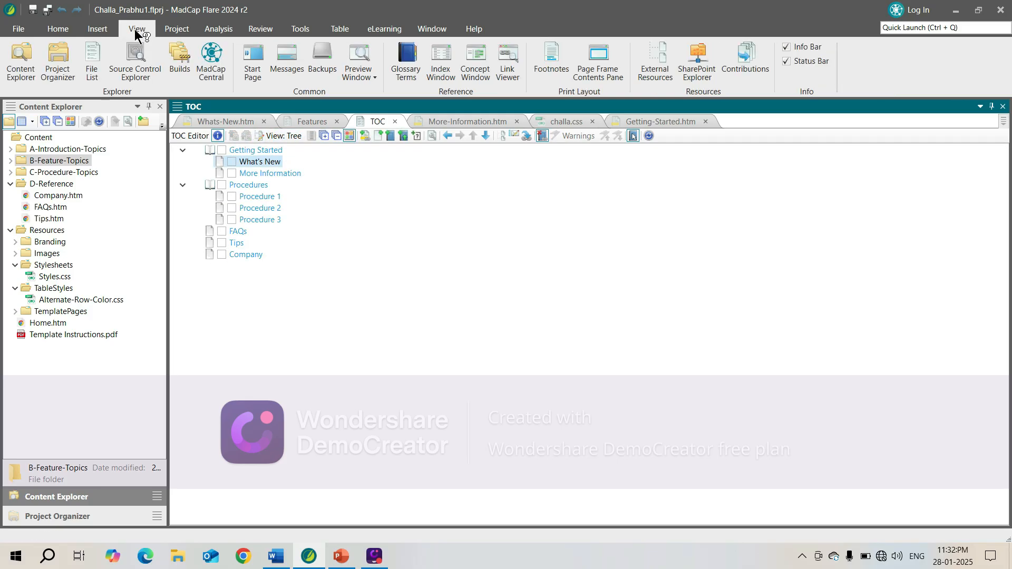
{"action": "left_click", "coordinate": [93, 73]}
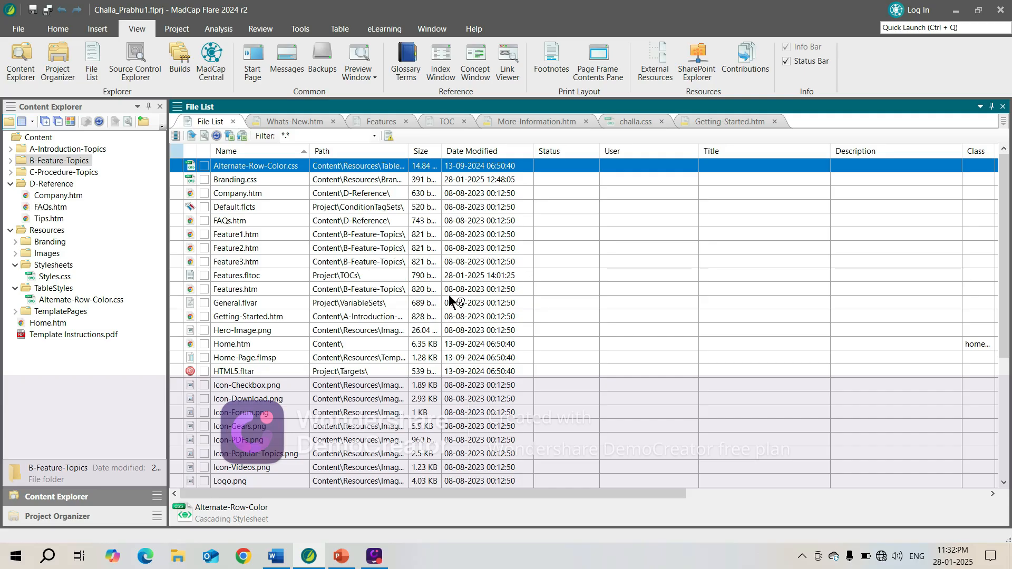
{"action": "left_click", "coordinate": [374, 136]}
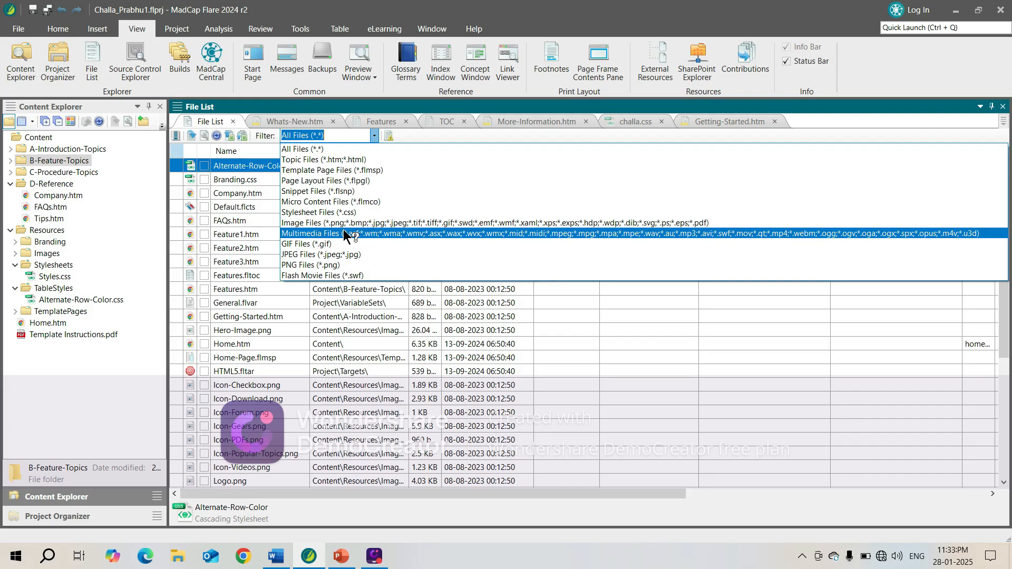
{"action": "left_click", "coordinate": [410, 327]}
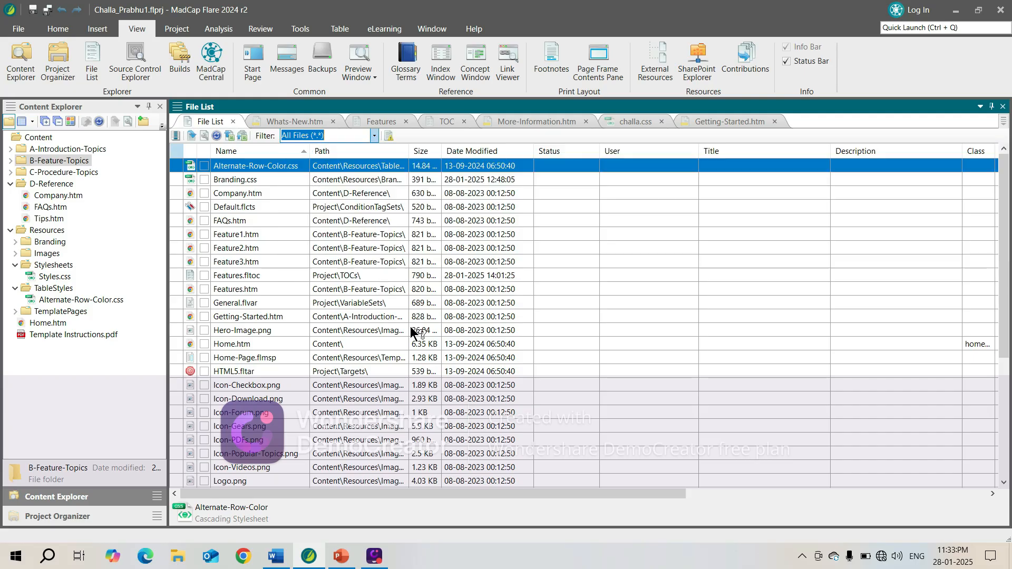
{"action": "left_click", "coordinate": [949, 7]}
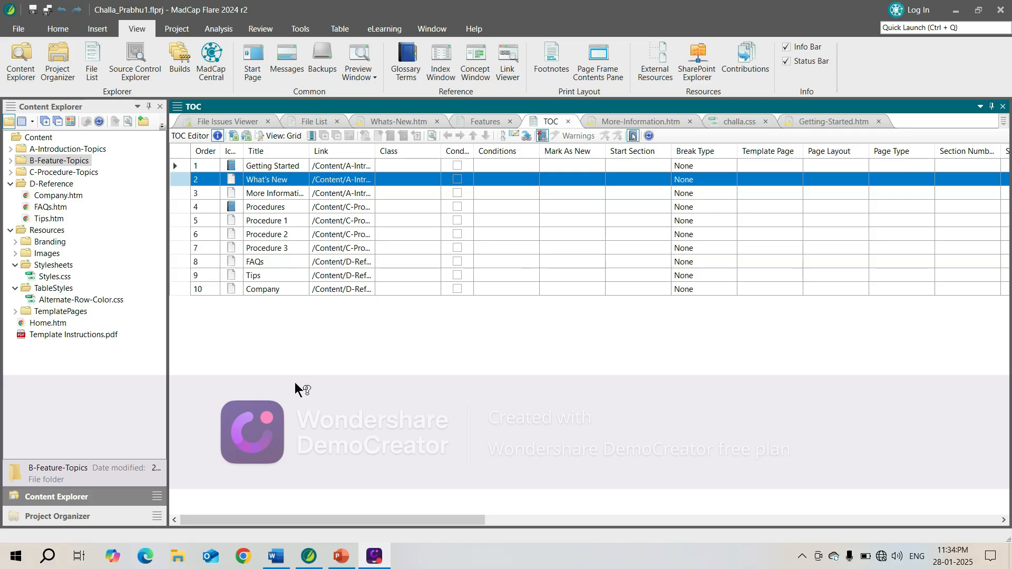
Try moving the Template Page column up to directly below Class in the TOC grid's column settings.
{"action": "left_click", "coordinate": [312, 136]}
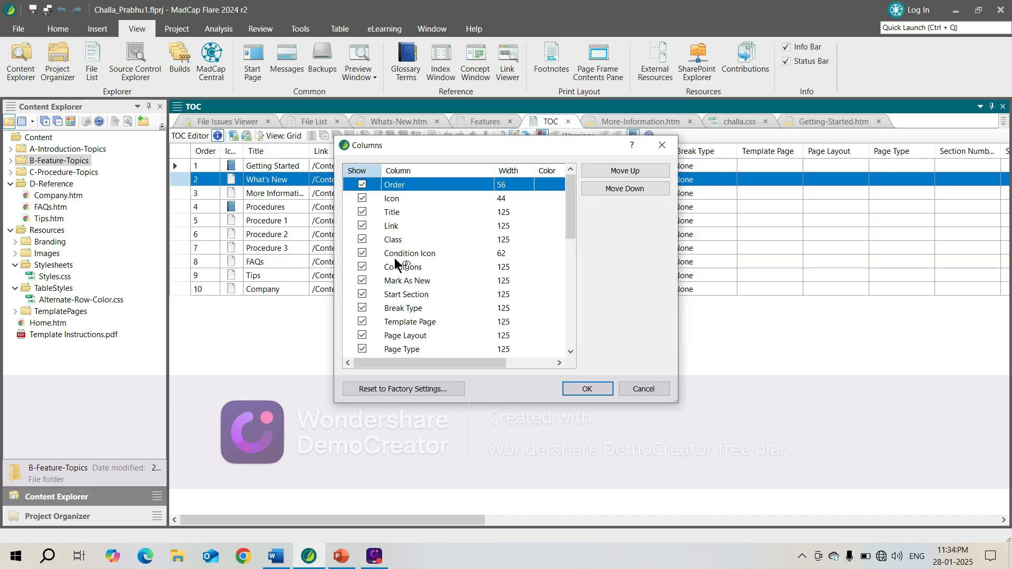
{"action": "left_click", "coordinate": [507, 319]}
{"action": "left_click", "coordinate": [645, 171]}
{"action": "left_click", "coordinate": [646, 169]}
{"action": "left_click", "coordinate": [646, 170]}
{"action": "left_click", "coordinate": [646, 170]}
{"action": "left_click", "coordinate": [646, 169]}
{"action": "left_click", "coordinate": [646, 170]}
{"action": "left_click_drag", "start_coordinate": [422, 145], "coordinate": [503, 291]}
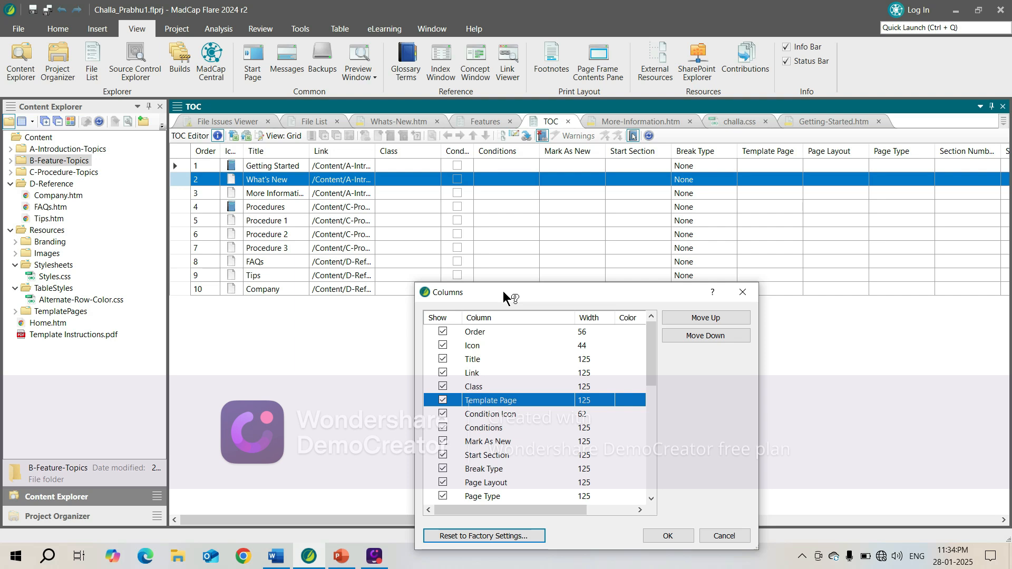
{"action": "left_click_drag", "start_coordinate": [653, 377], "coordinate": [625, 320]}
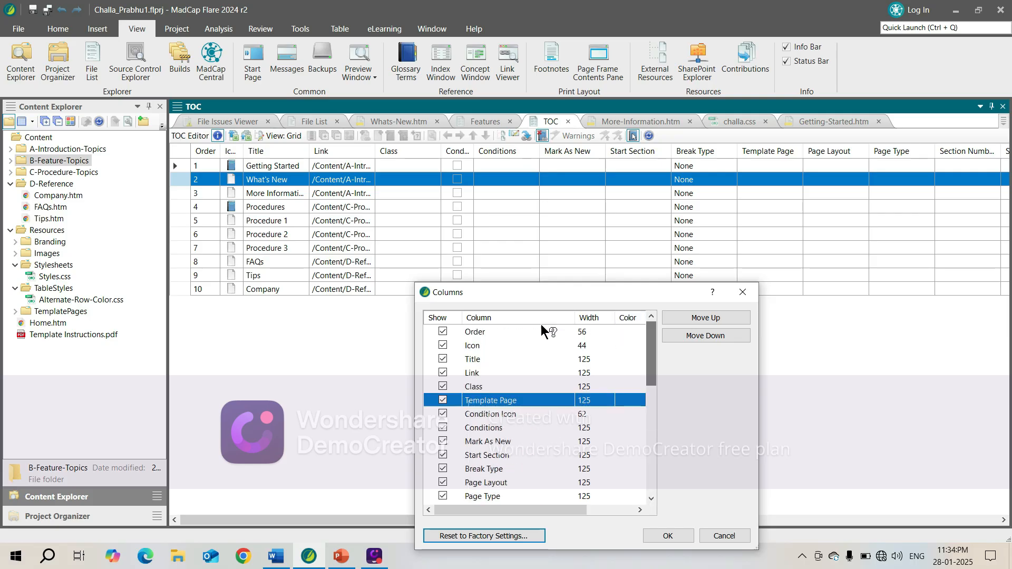
{"action": "left_click_drag", "start_coordinate": [549, 298], "coordinate": [581, 217]}
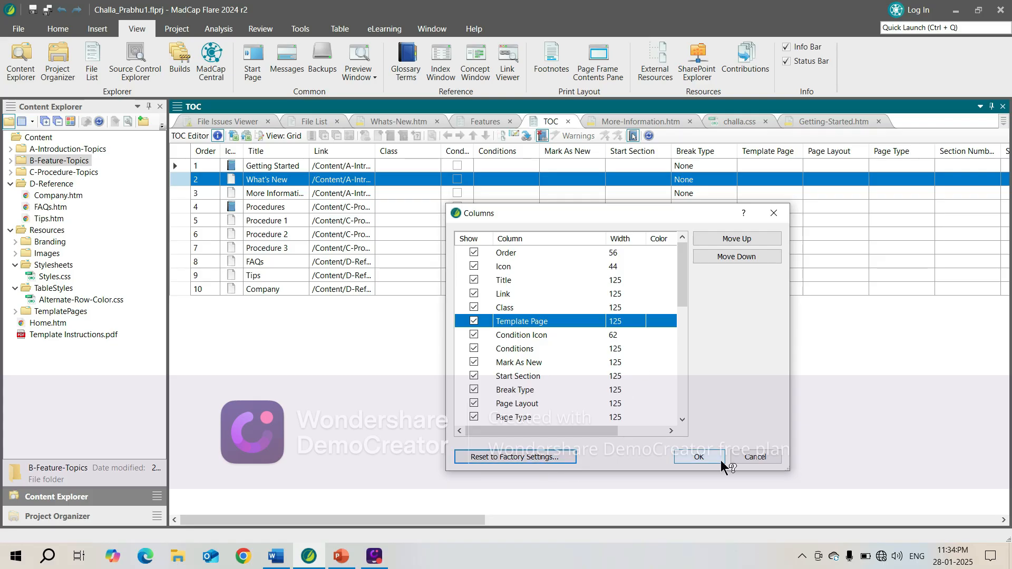
{"action": "left_click", "coordinate": [773, 213]}
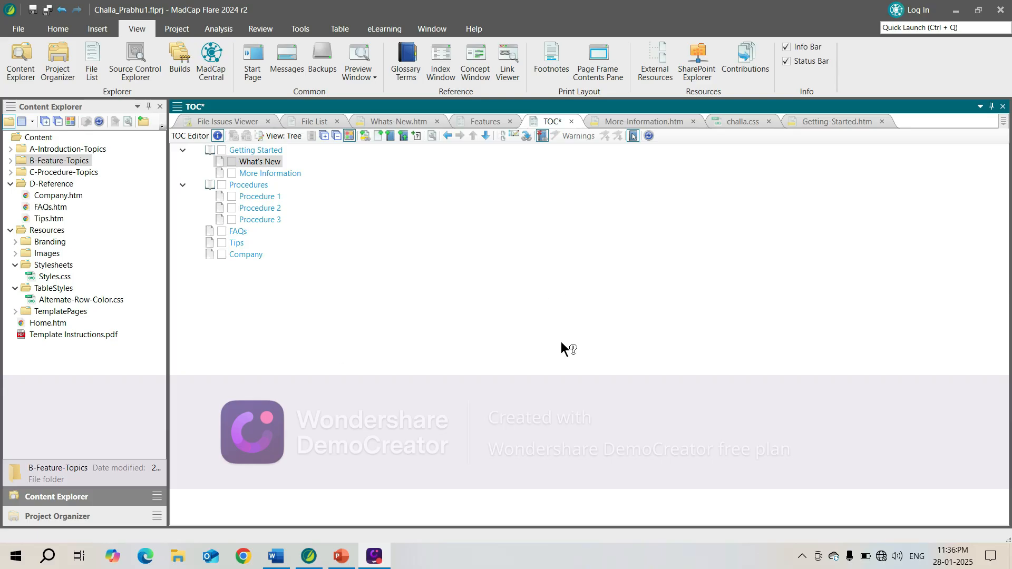
Locate the topic linked to the What's New TOC entry in the Content Explorer.
{"action": "right_click", "coordinate": [266, 165]}
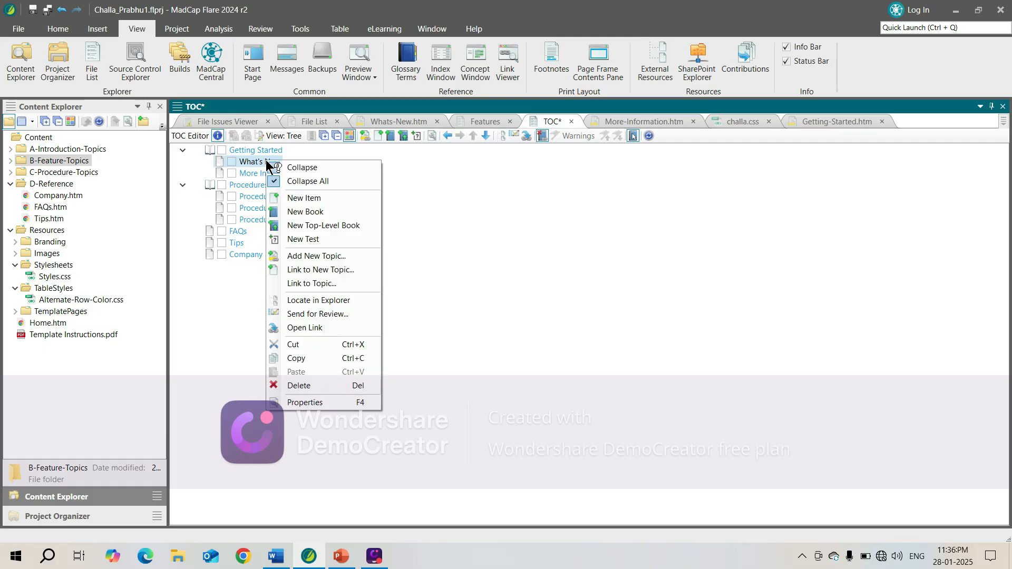
{"action": "left_click", "coordinate": [356, 299]}
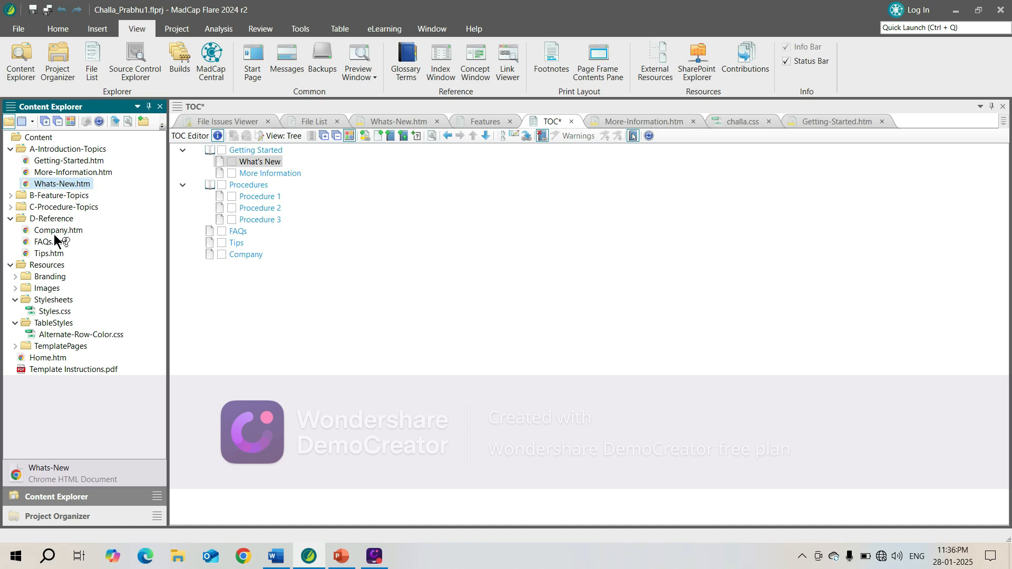
Expand the C-Procedure-Topics folder and locate Procedure2.htm in the TOC.
{"action": "left_click", "coordinate": [10, 206]}
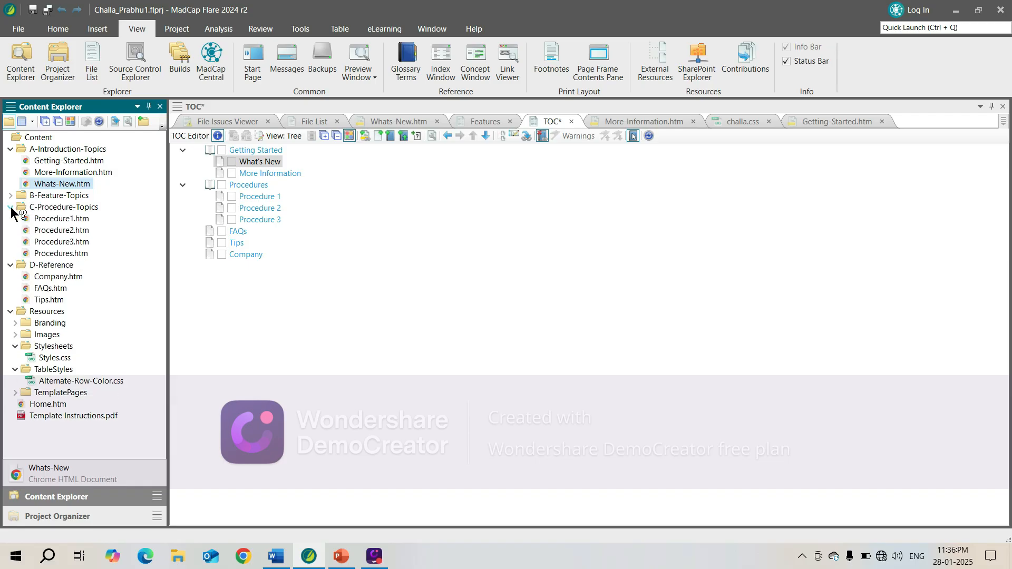
{"action": "left_click", "coordinate": [62, 231]}
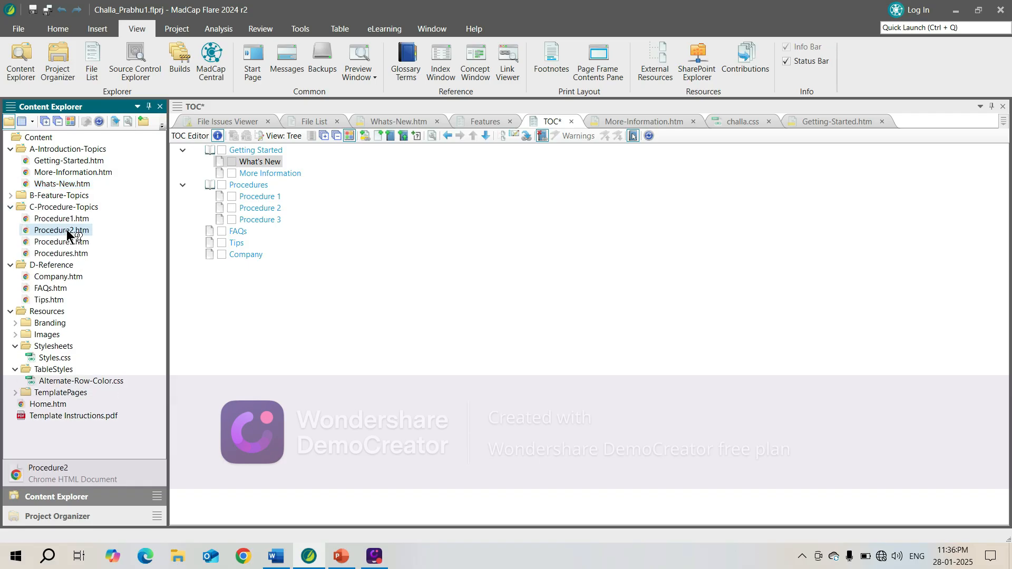
{"action": "right_click", "coordinate": [67, 229]}
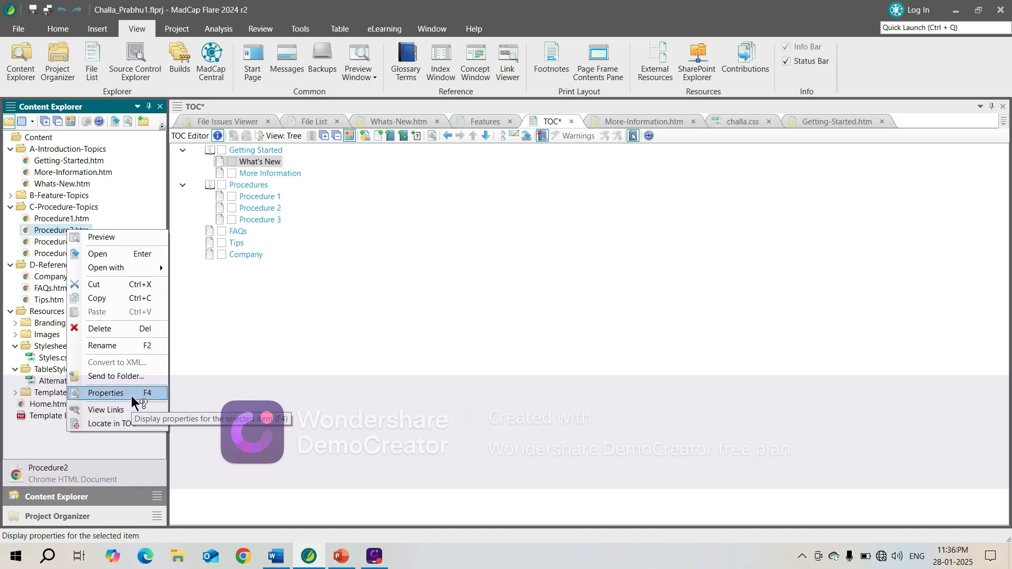
{"action": "left_click", "coordinate": [130, 423]}
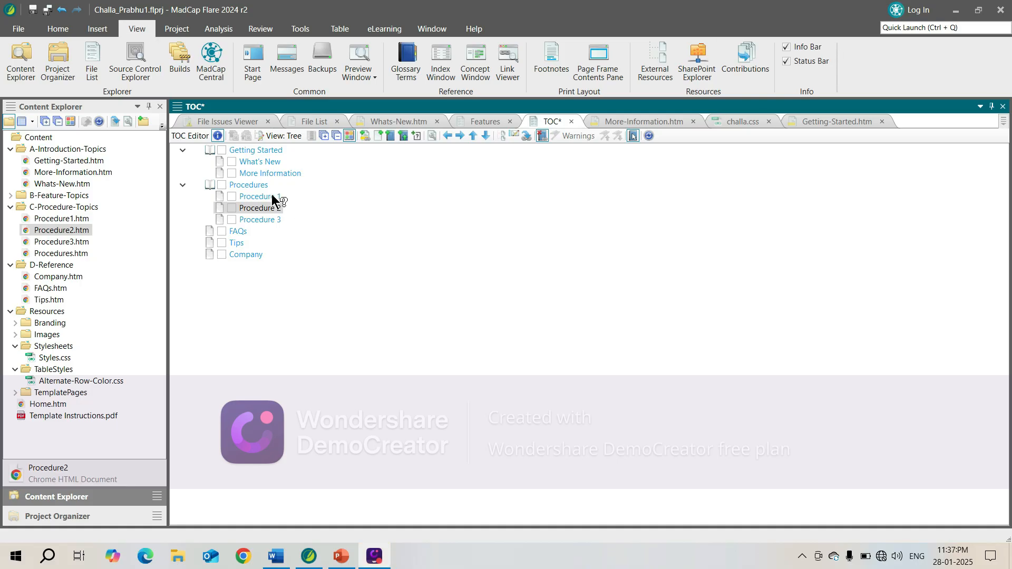
Find the file behind the What's New TOC entry in the Content Explorer again.
{"action": "left_click", "coordinate": [267, 161]}
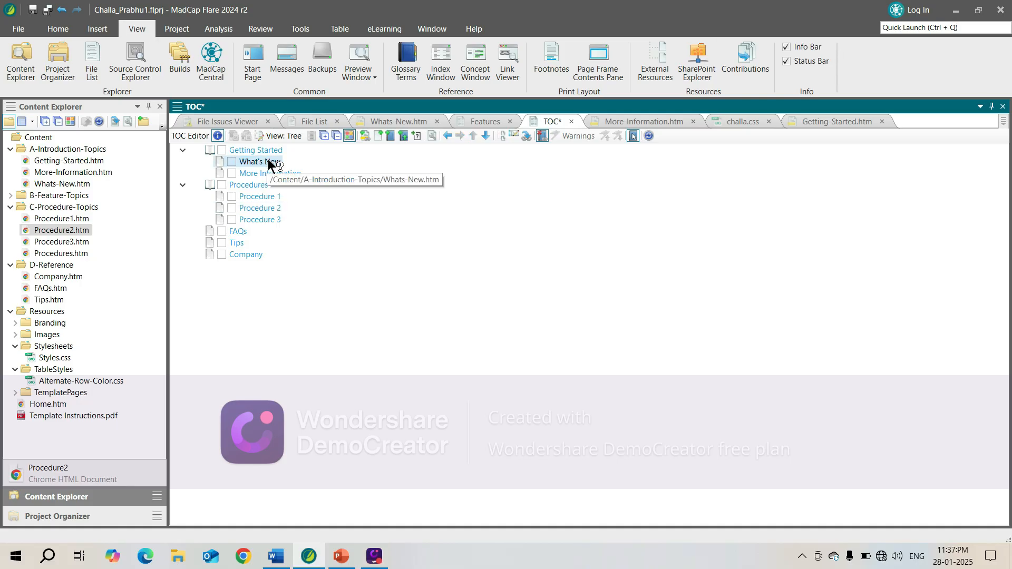
{"action": "right_click", "coordinate": [268, 165]}
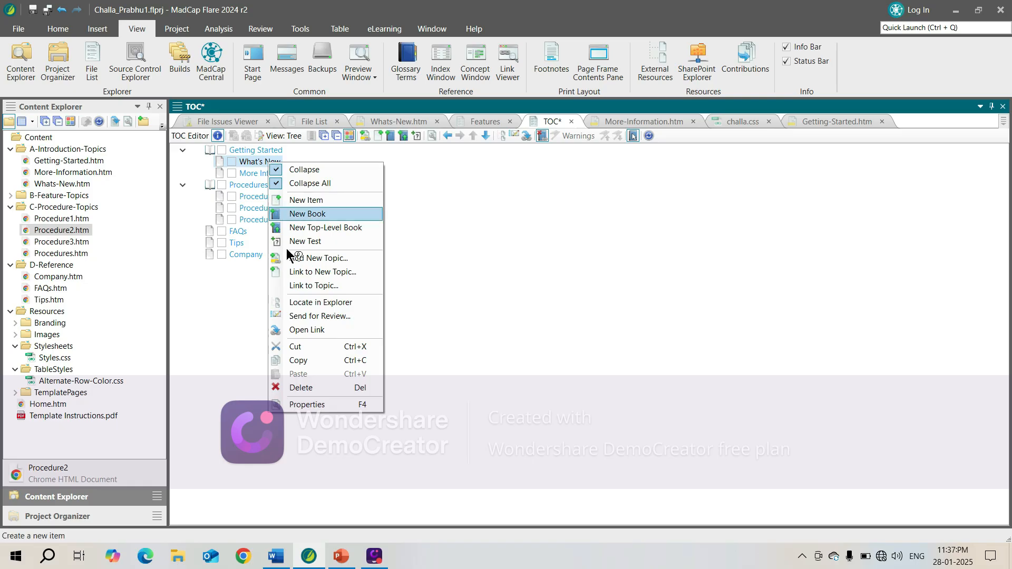
{"action": "left_click", "coordinate": [350, 301]}
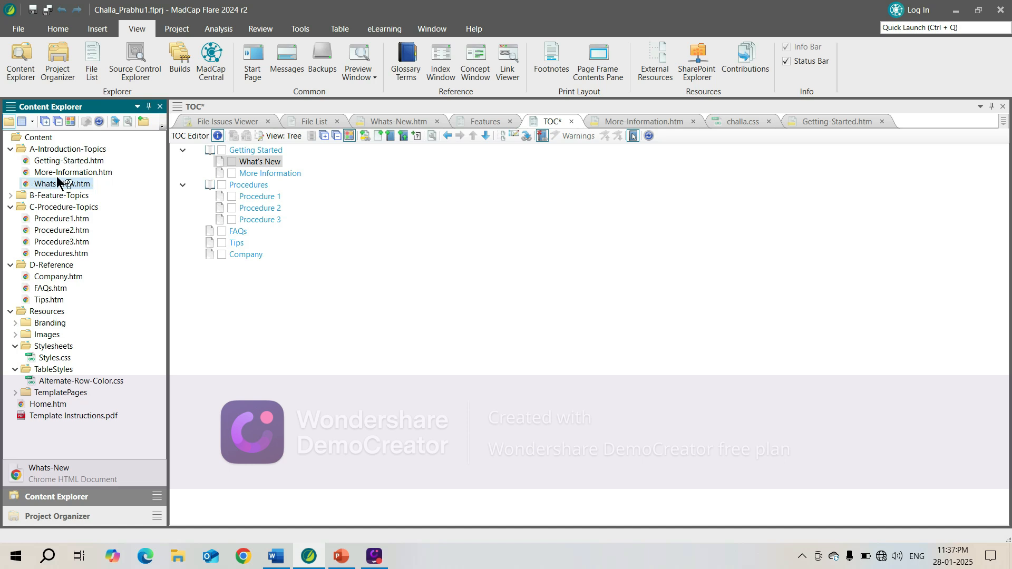
Locate the Procedure2.htm topic file in the TOC once more.
{"action": "left_click", "coordinate": [78, 229]}
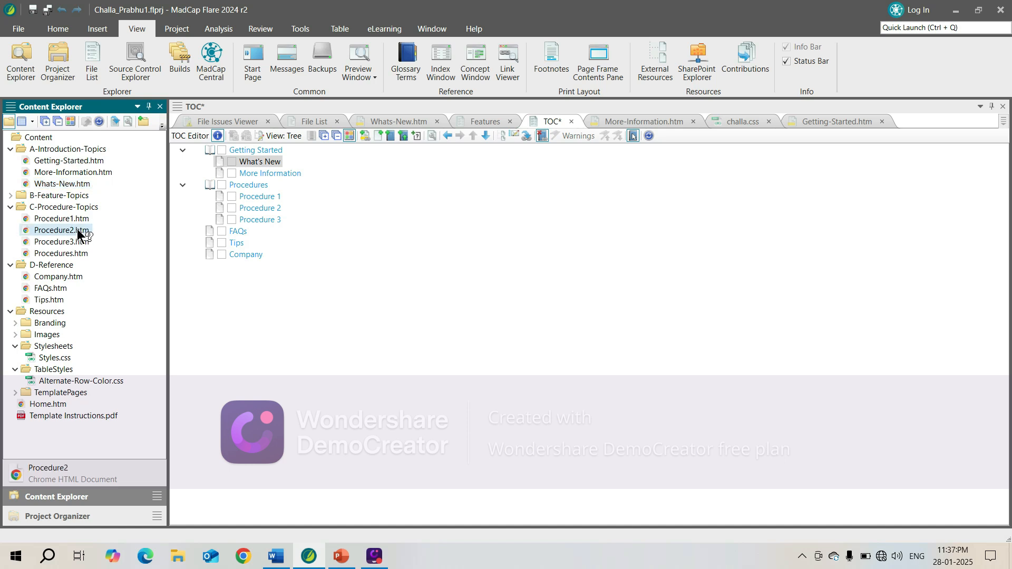
{"action": "right_click", "coordinate": [78, 229]}
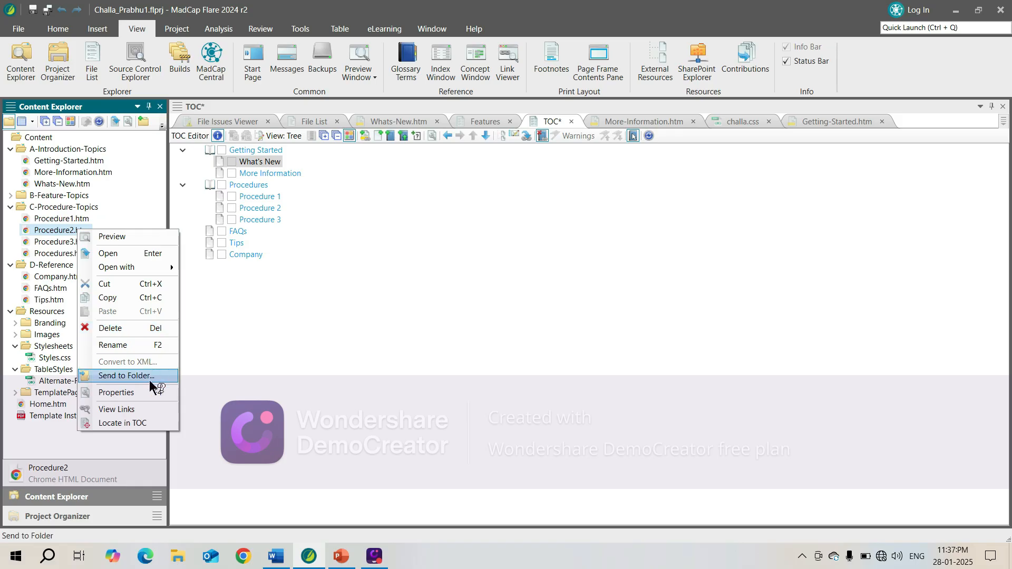
{"action": "left_click", "coordinate": [137, 421]}
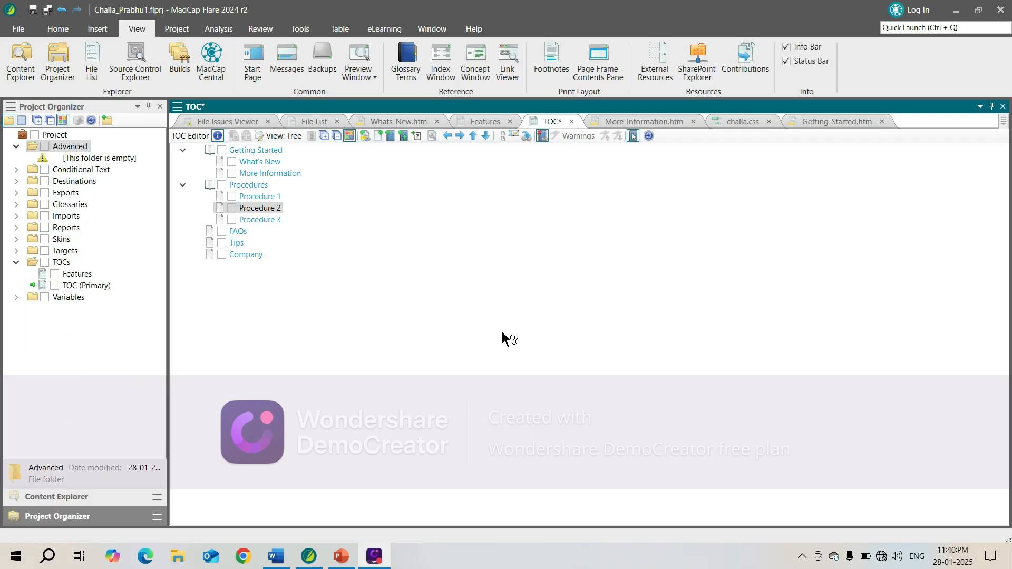
Add a file tag set named Meta1 to the project's Advanced folder from the MyAuthorFileTagSet template, with tag type Author.
{"action": "left_click", "coordinate": [70, 517]}
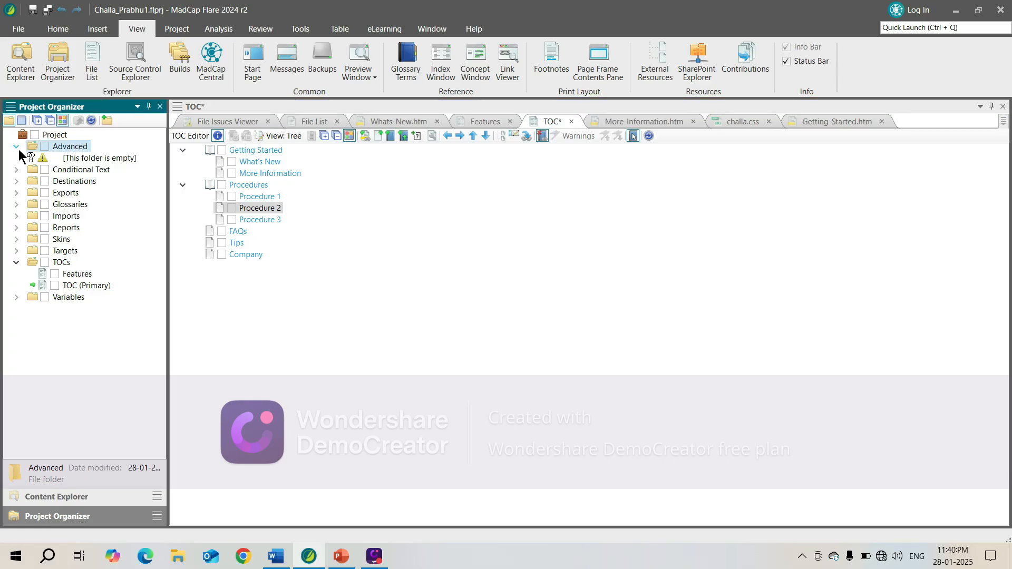
{"action": "right_click", "coordinate": [72, 147]}
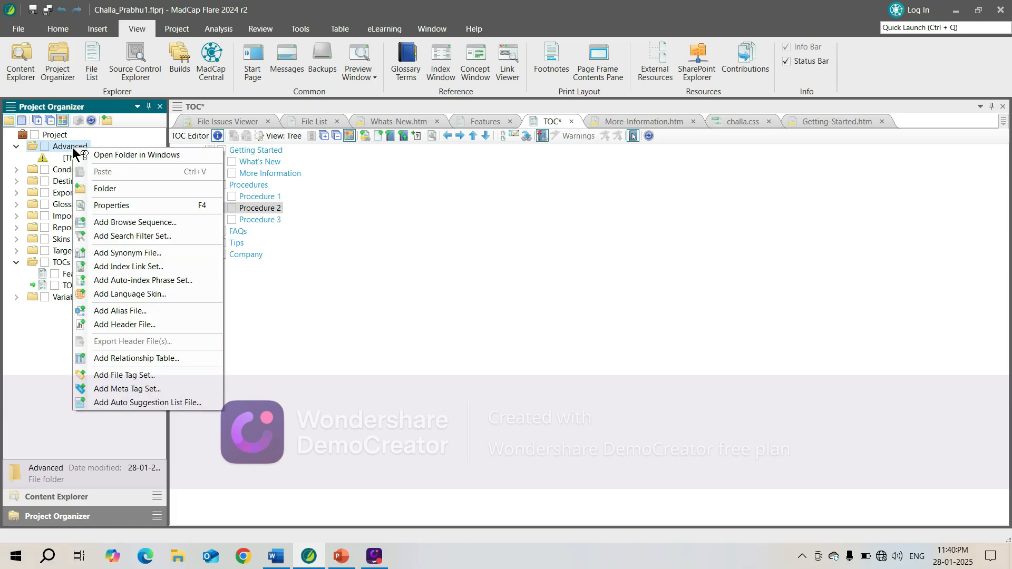
{"action": "left_click", "coordinate": [150, 375]}
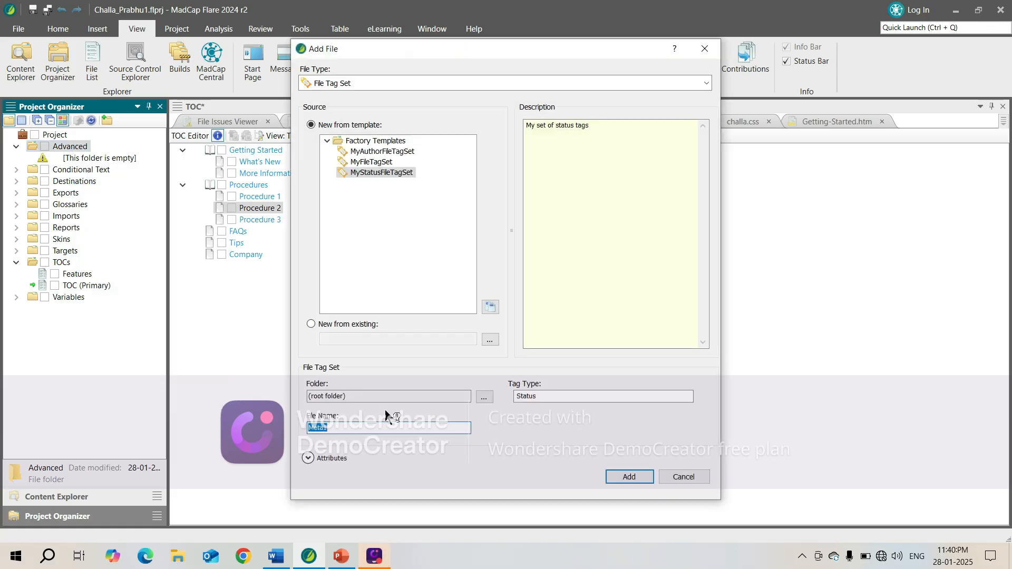
{"action": "left_click", "coordinate": [357, 428]}
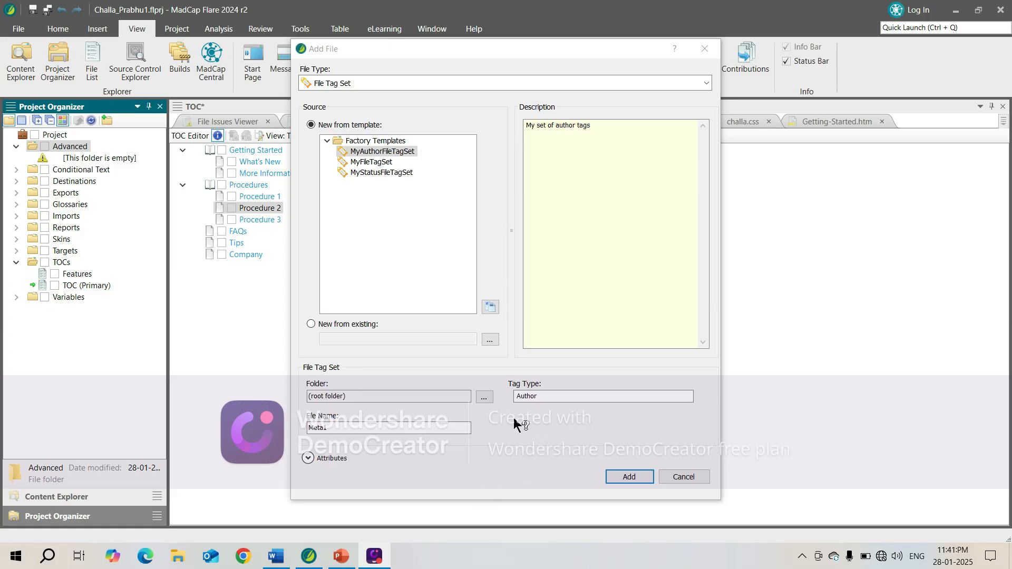
{"action": "left_click", "coordinate": [347, 431]}
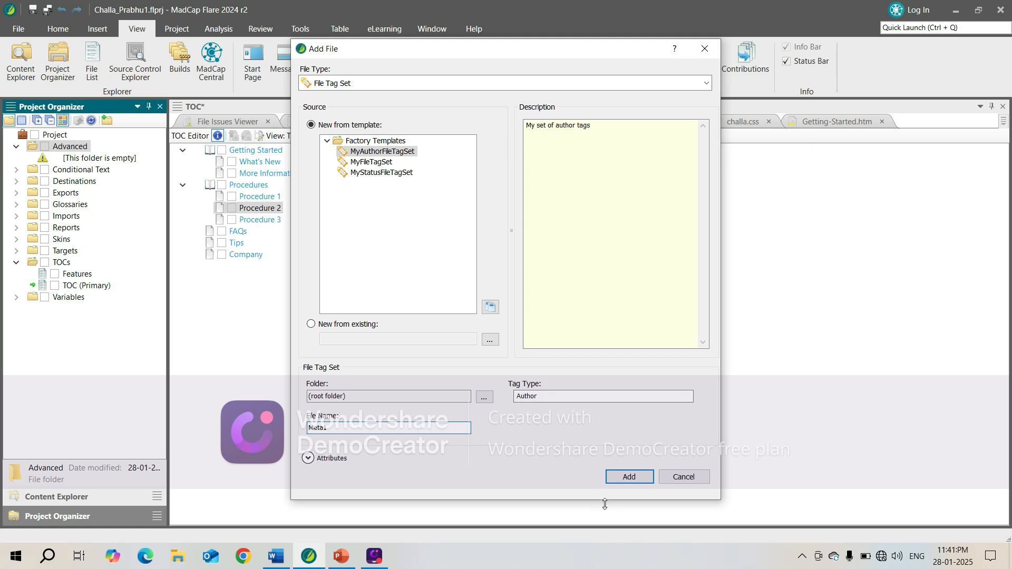
{"action": "left_click", "coordinate": [624, 474]}
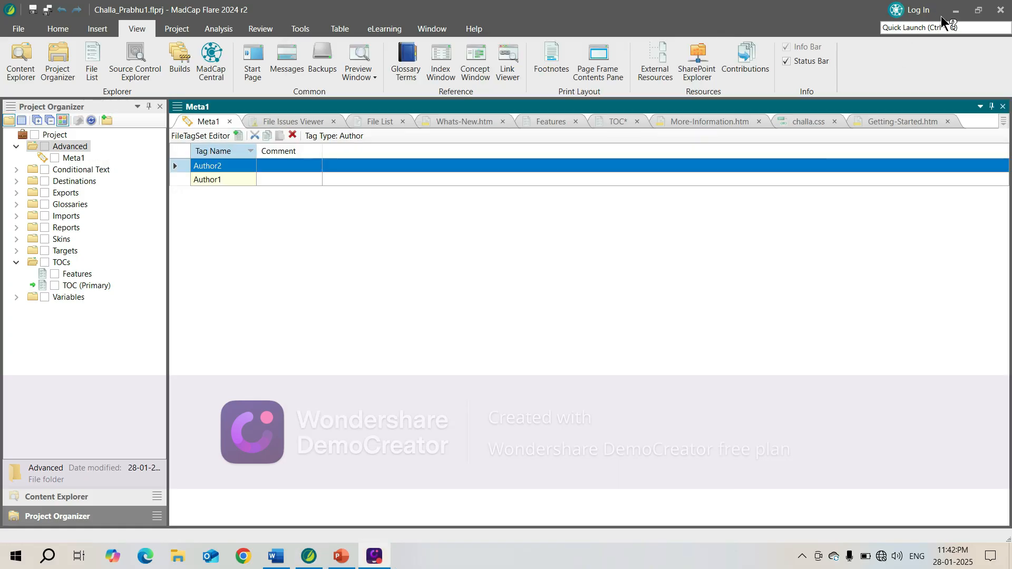
Rename the Author2 and Author1 tags in the Meta1 file tag set with two authors' first names.
{"action": "left_click", "coordinate": [217, 165]}
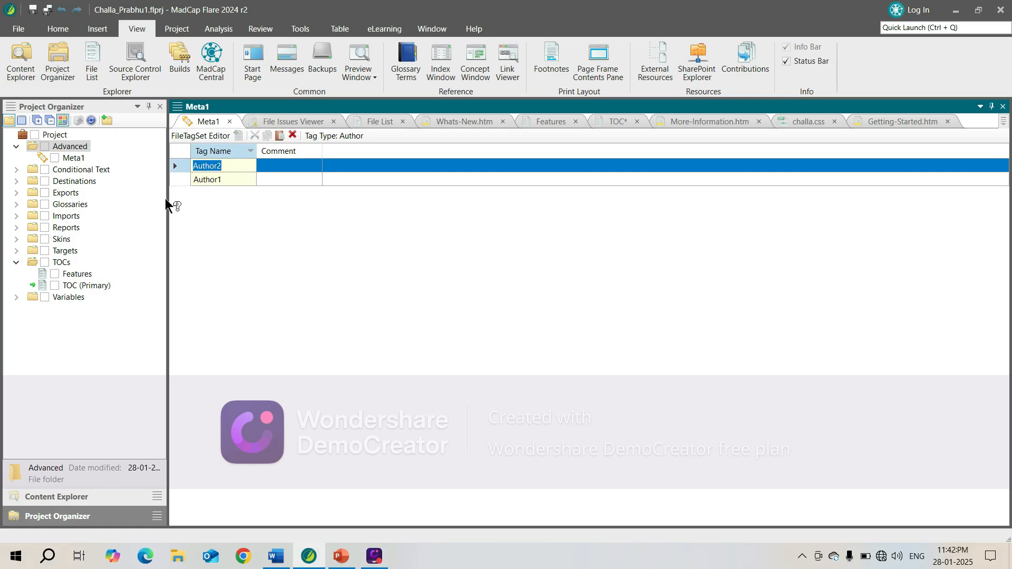
{"action": "type", "text": "Ramesh"}
{"action": "left_click", "coordinate": [223, 179]}
{"action": "key", "text": "BackSpace"}
{"action": "key", "text": "BackSpace"}
{"action": "key", "text": "BackSpace"}
{"action": "key", "text": "BackSpace"}
{"action": "key", "text": "BackSpace"}
{"action": "key", "text": "BackSpace"}
{"action": "type", "text": "mit"}
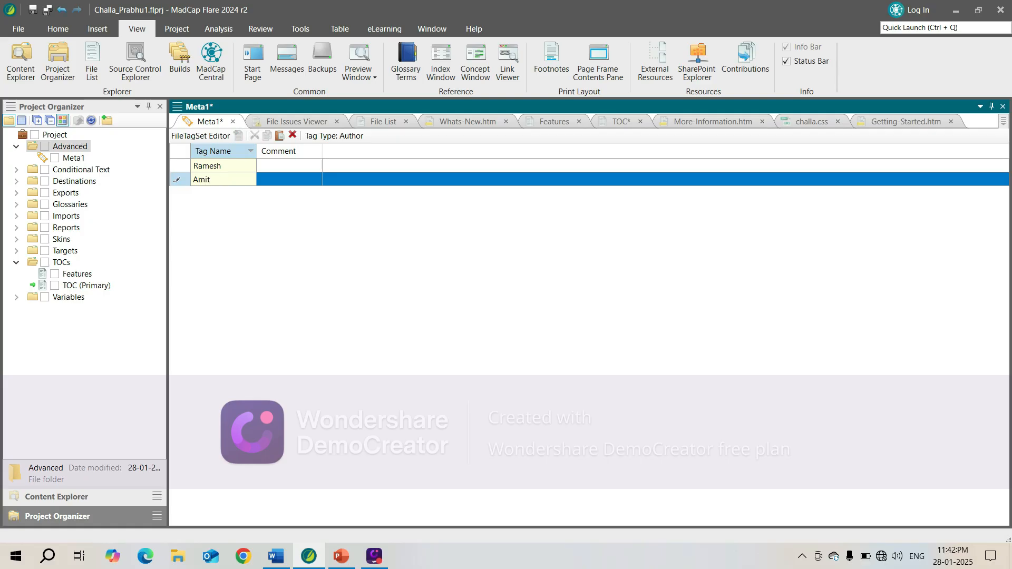
{"action": "left_click", "coordinate": [271, 180]}
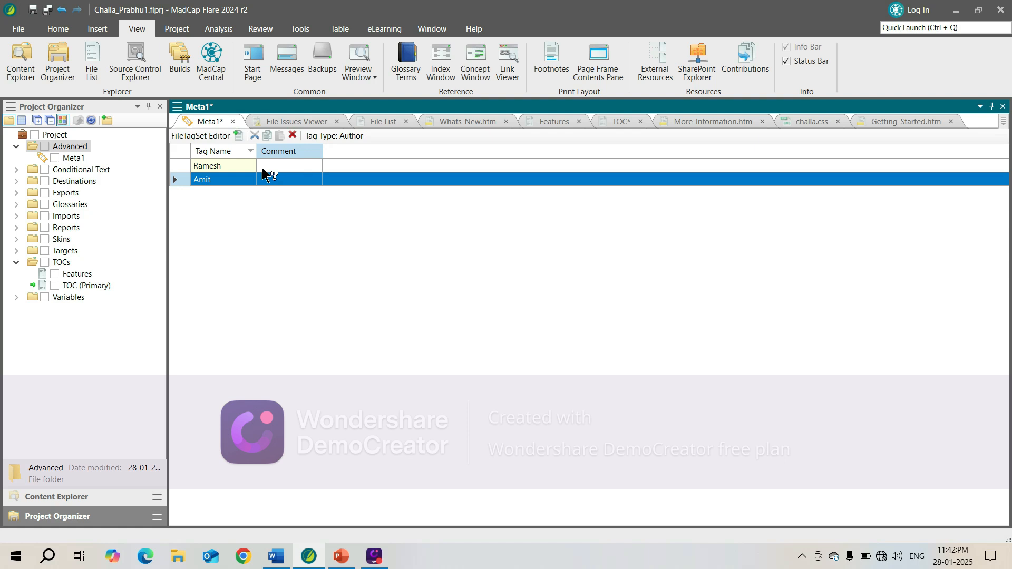
Add a third tag to the Meta1 file tag set and name it after another author.
{"action": "left_click", "coordinate": [239, 136]}
{"action": "left_click", "coordinate": [221, 192]}
{"action": "left_click", "coordinate": [233, 180]}
{"action": "left_click", "coordinate": [236, 183]}
{"action": "key", "text": "BackSpace"}
{"action": "key", "text": "BackSpace"}
{"action": "key", "text": "BackSpace"}
{"action": "key", "text": "BackSpace"}
{"action": "key", "text": "BackSpace"}
{"action": "key", "text": "BackSpace"}
{"action": "type", "text": "Suresh"}
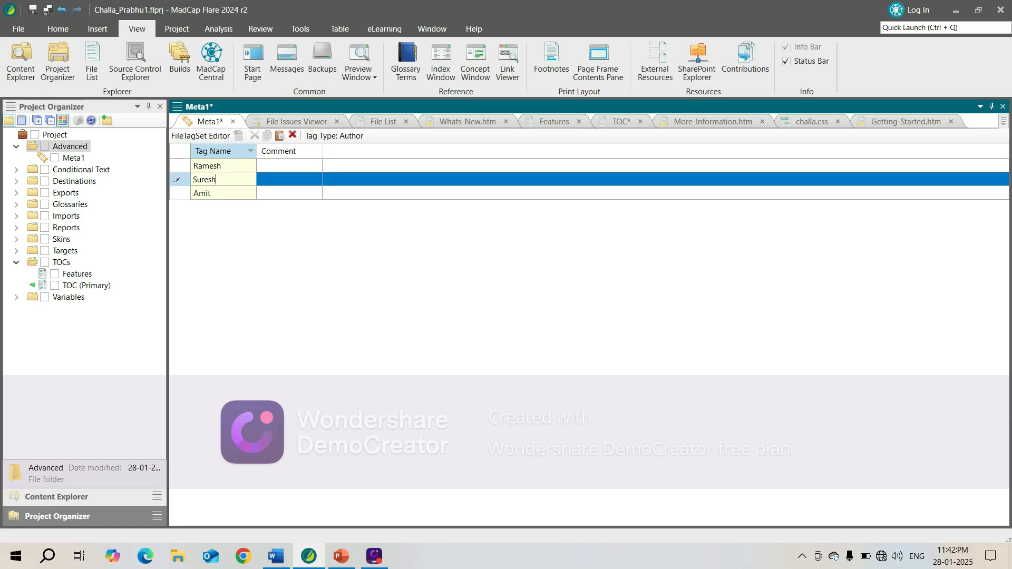
{"action": "left_click", "coordinate": [253, 191]}
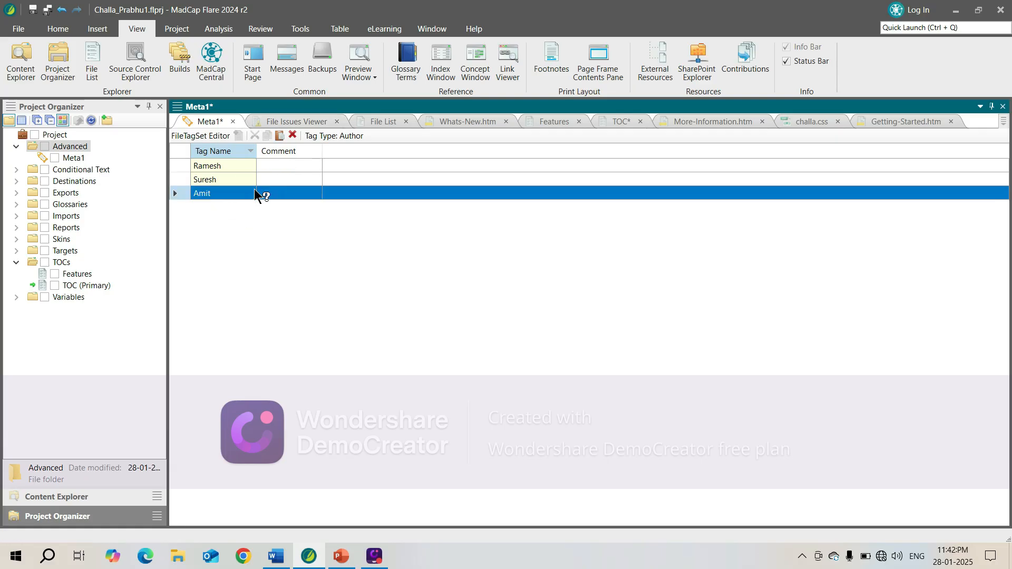
Add a fourth author tag to Meta1, name it with the author's first name, and save all files.
{"action": "left_click", "coordinate": [238, 135]}
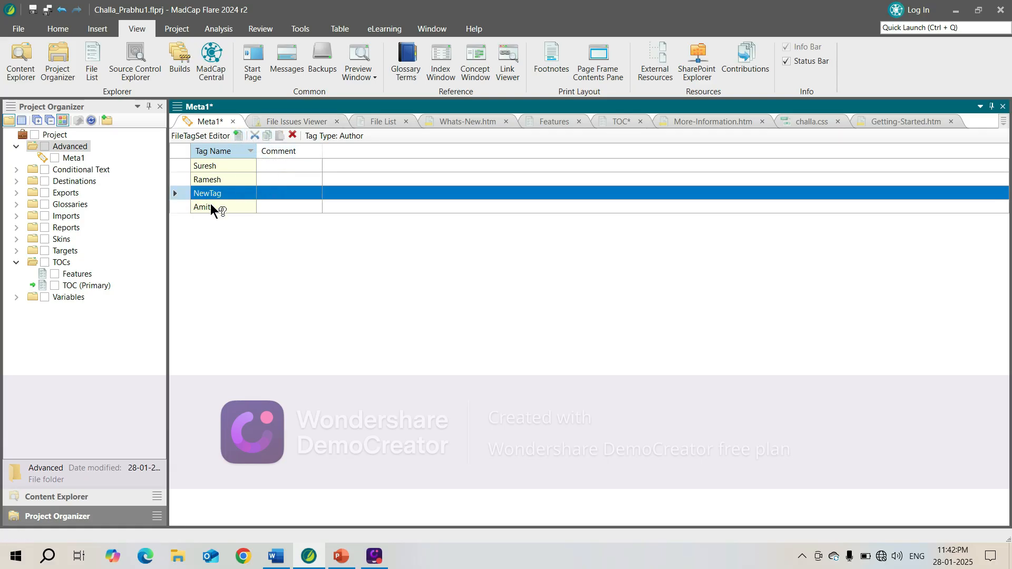
{"action": "left_click", "coordinate": [226, 192]}
{"action": "left_click", "coordinate": [228, 194]}
{"action": "left_click_drag", "start_coordinate": [242, 202], "coordinate": [188, 189]}
{"action": "left_click", "coordinate": [230, 193]}
{"action": "left_click", "coordinate": [235, 194]}
{"action": "left_click", "coordinate": [237, 195]}
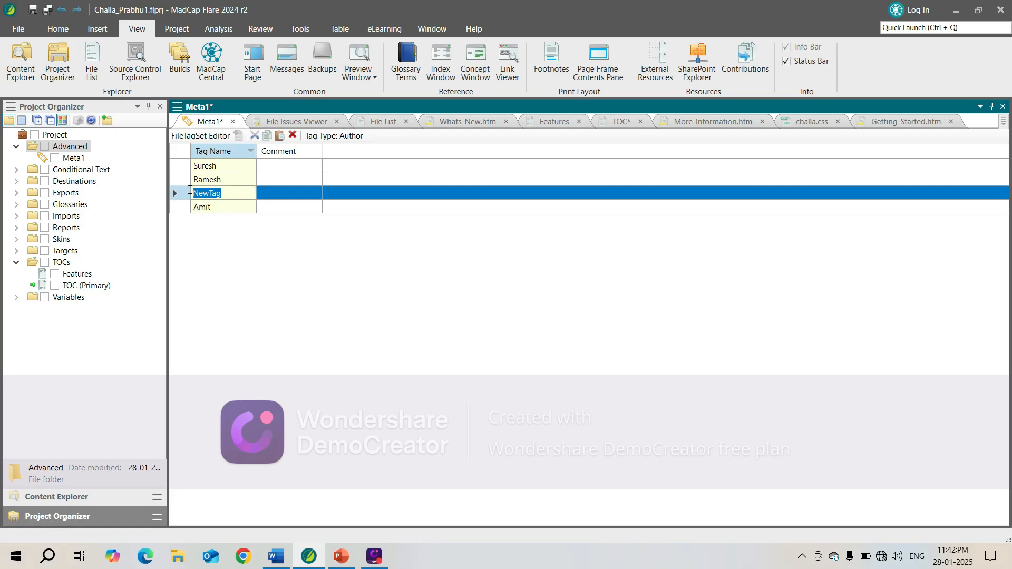
{"action": "type", "text": "Sudhir"}
{"action": "key", "text": "ctrl+shift+s"}
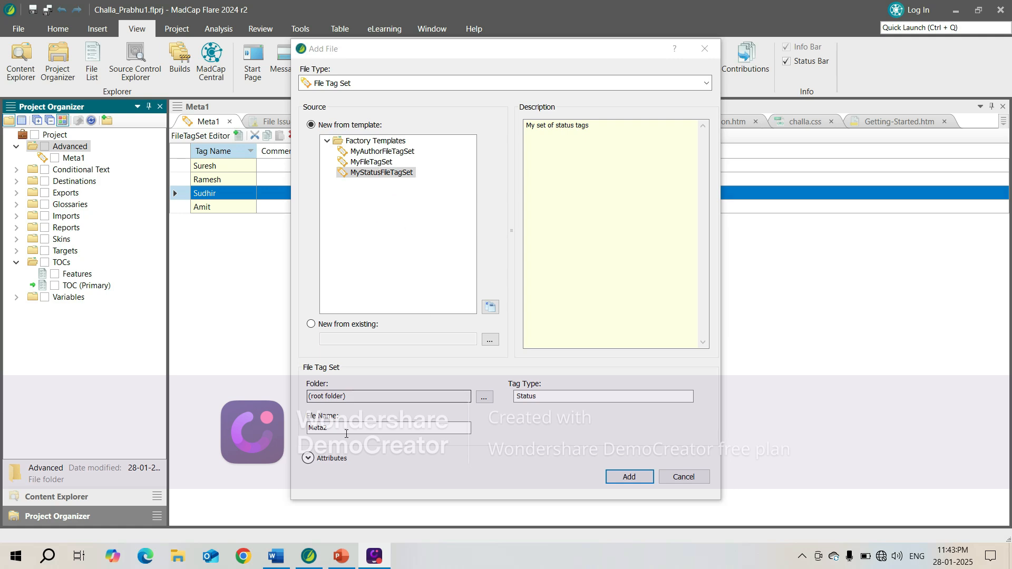
Add a file tag set named Meta2 from the MyStatusFileTagSet template with tag type Status, and fit the Tag Name column to its contents.
{"action": "left_click", "coordinate": [541, 396]}
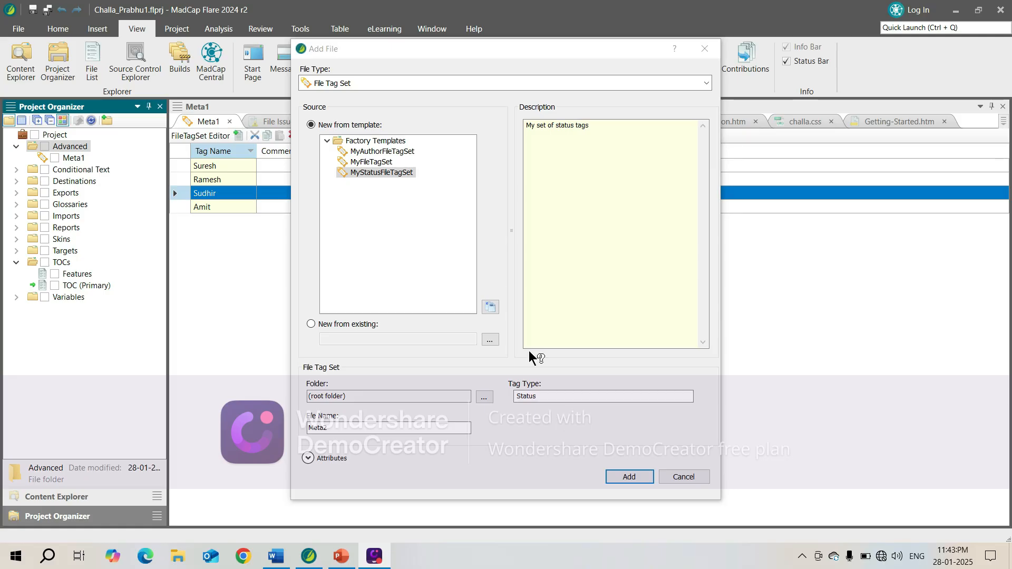
{"action": "left_click", "coordinate": [628, 477]}
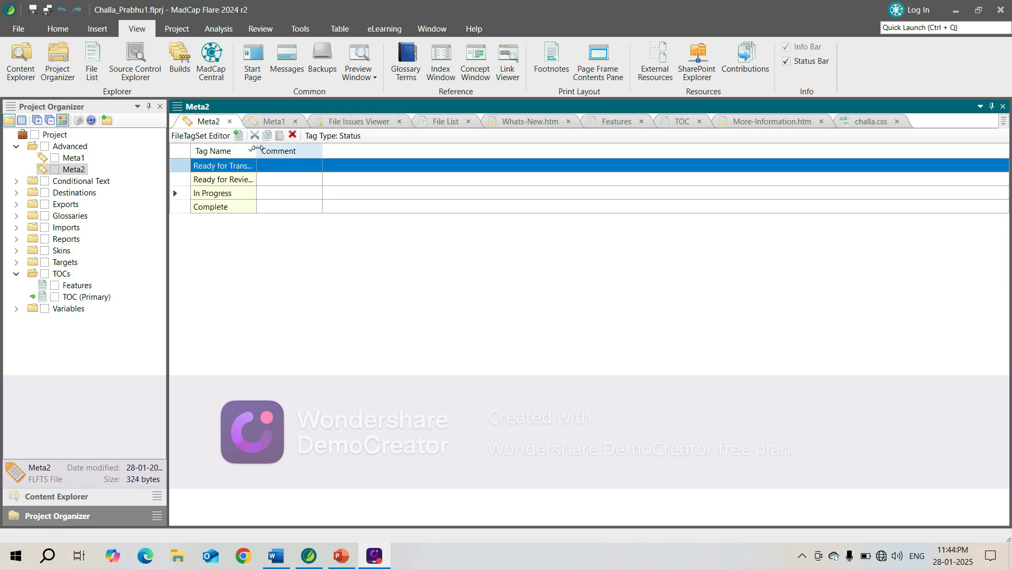
{"action": "double_click", "coordinate": [257, 149]}
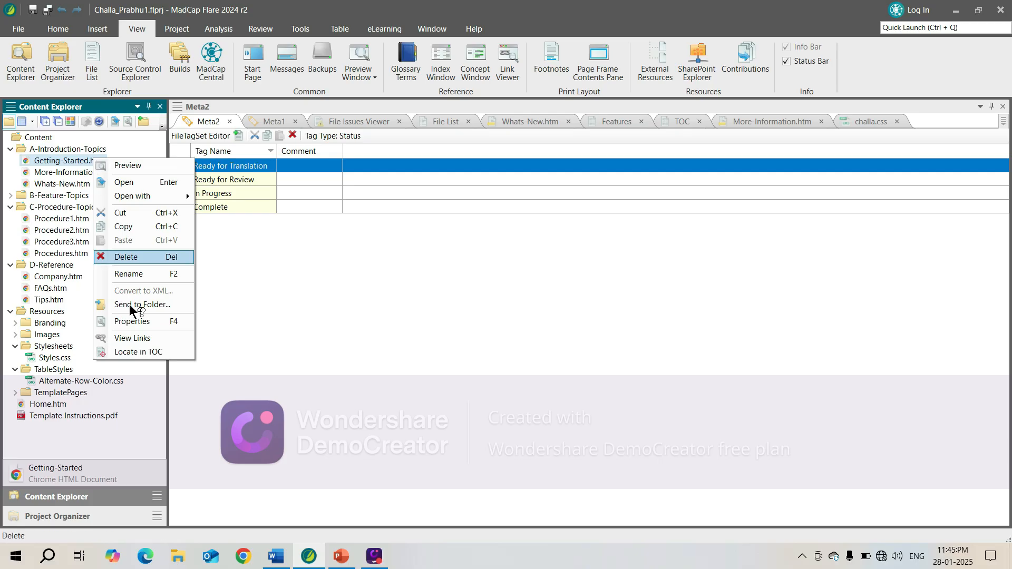
Assign the first author tag from Meta1 and the In Progress status tag from Meta2 to the Getting-Started.htm topic.
{"action": "left_click", "coordinate": [138, 321]}
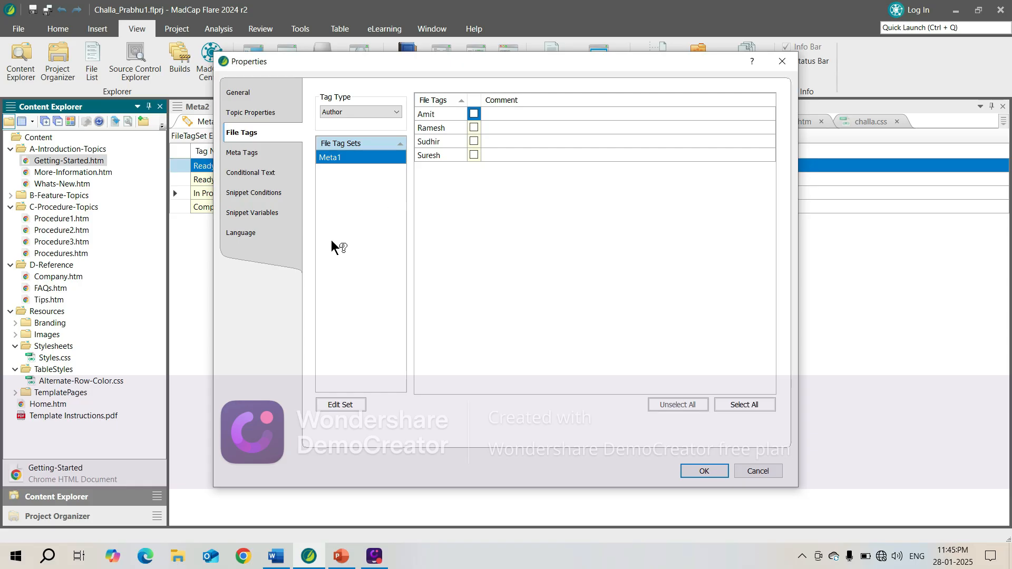
{"action": "left_click", "coordinate": [399, 114]}
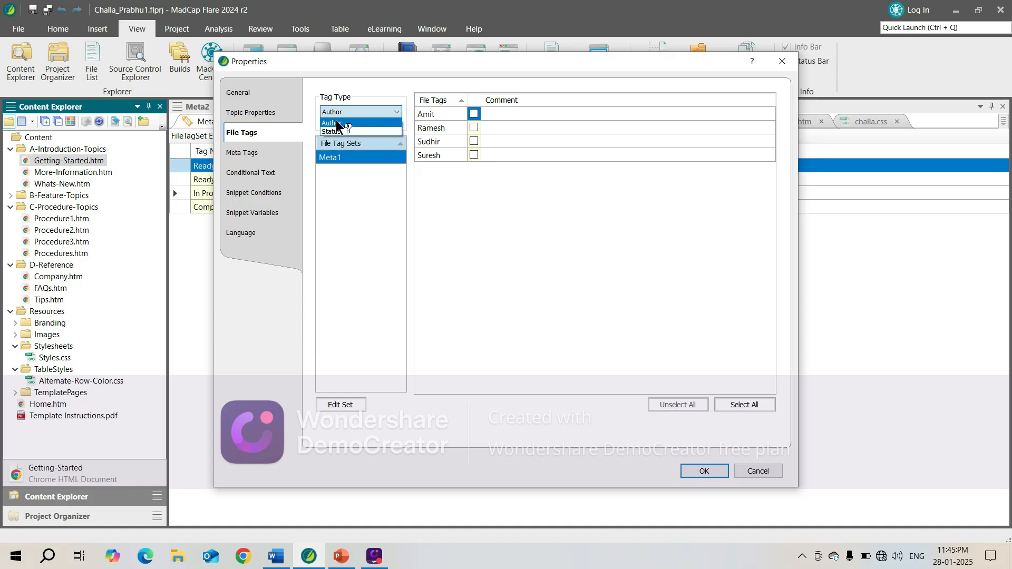
{"action": "left_click", "coordinate": [369, 124]}
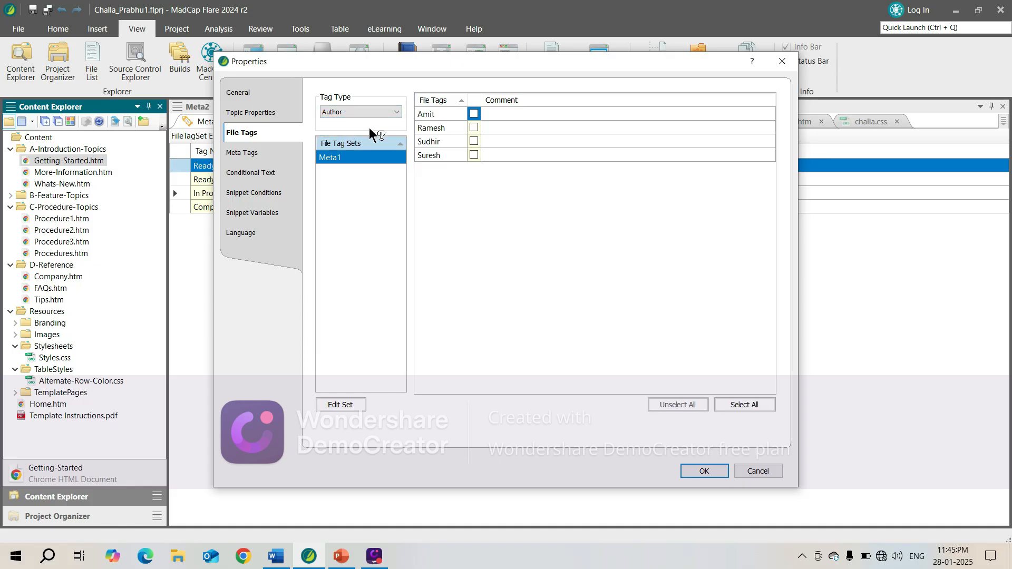
{"action": "left_click", "coordinate": [473, 114]}
{"action": "left_click", "coordinate": [396, 113]}
{"action": "left_click", "coordinate": [350, 135]}
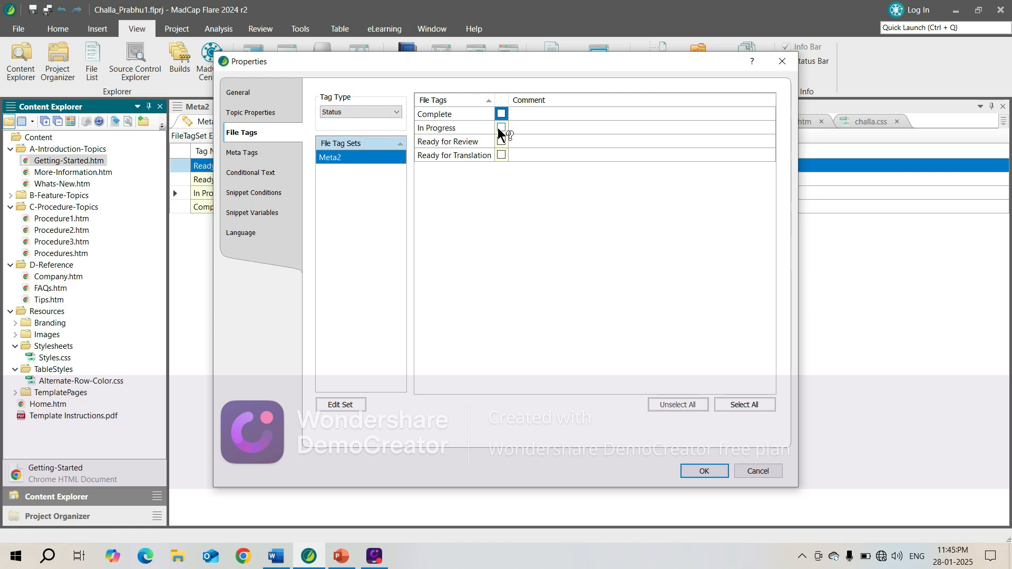
{"action": "left_click", "coordinate": [500, 128]}
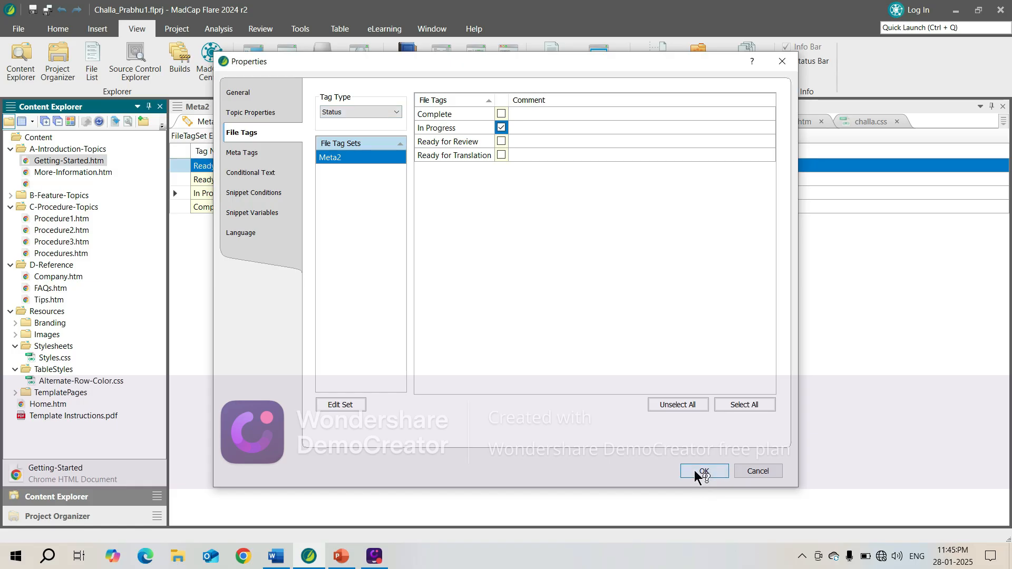
Add a new item under the Company entry in the TOC and name it Web.
{"action": "left_click", "coordinate": [253, 368]}
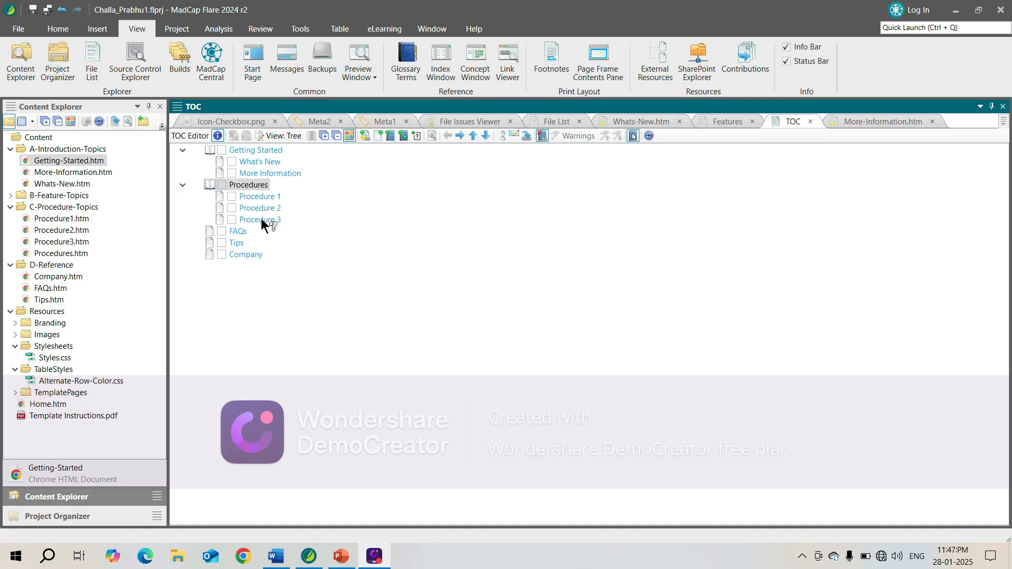
{"action": "left_click", "coordinate": [245, 253]}
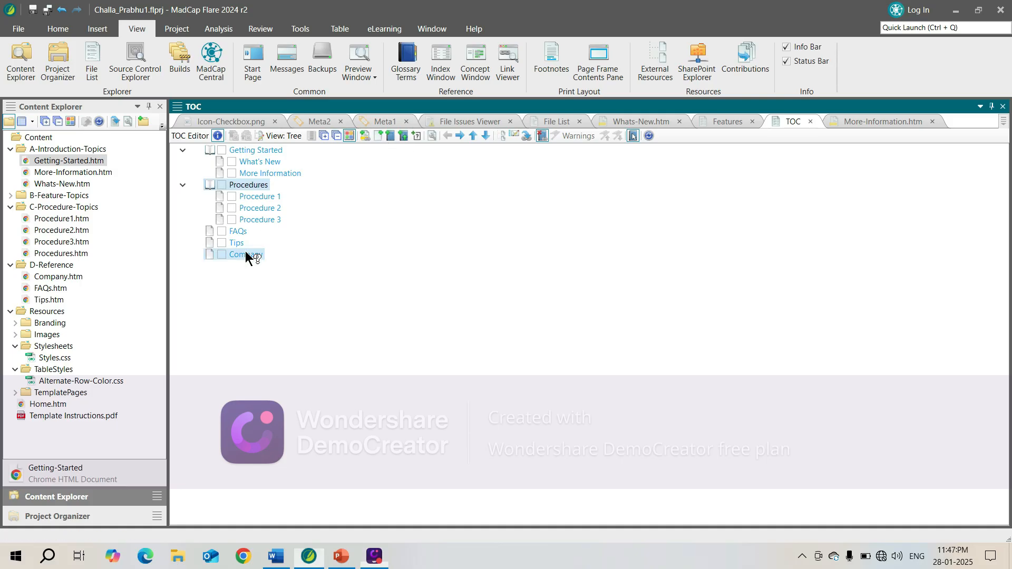
{"action": "left_click", "coordinate": [377, 137]}
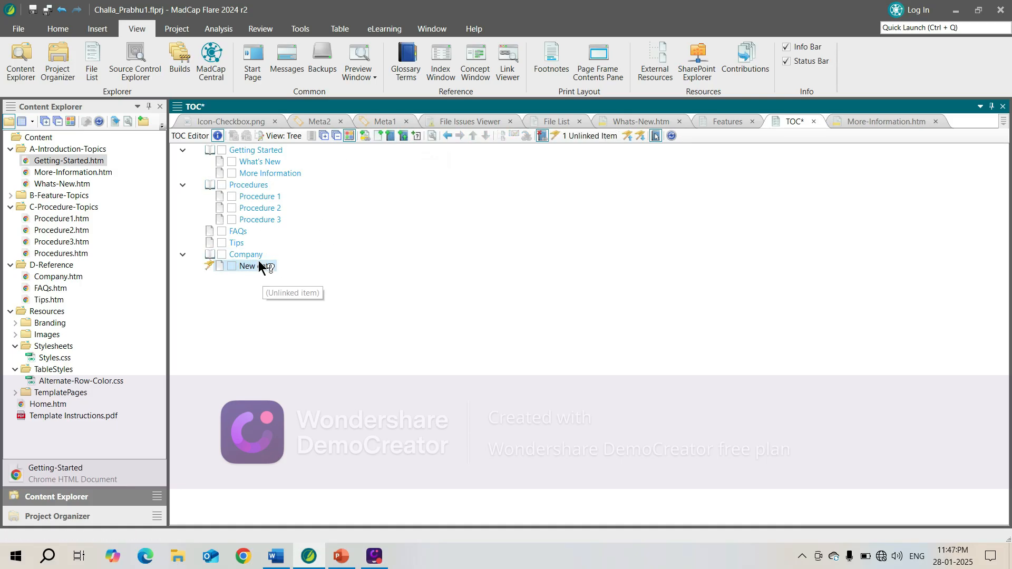
{"action": "key", "text": "Return"}
{"action": "left_click", "coordinate": [268, 265]}
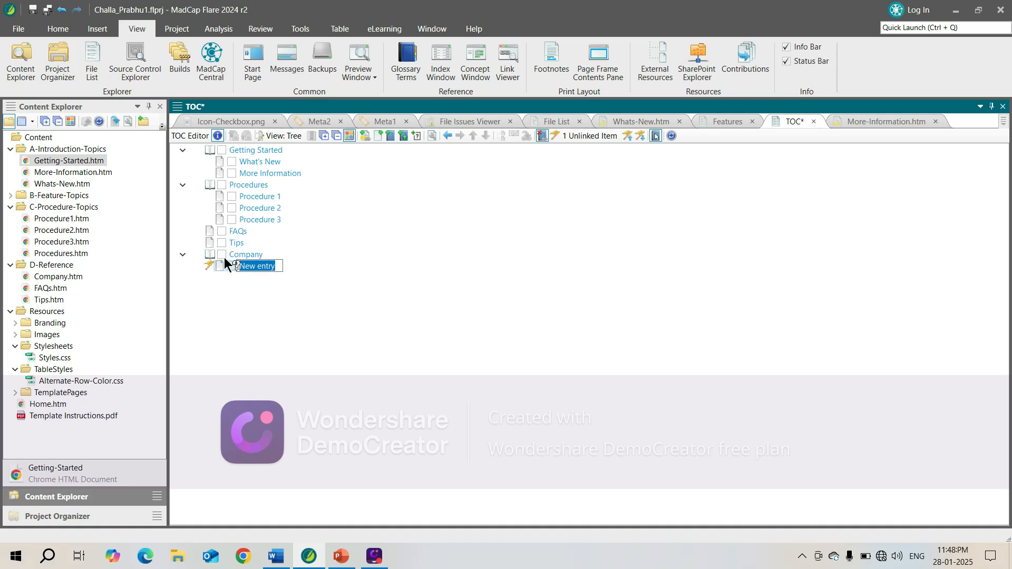
{"action": "type", "text": "Web"}
{"action": "key", "text": "Return"}
{"action": "right_click", "coordinate": [253, 267]}
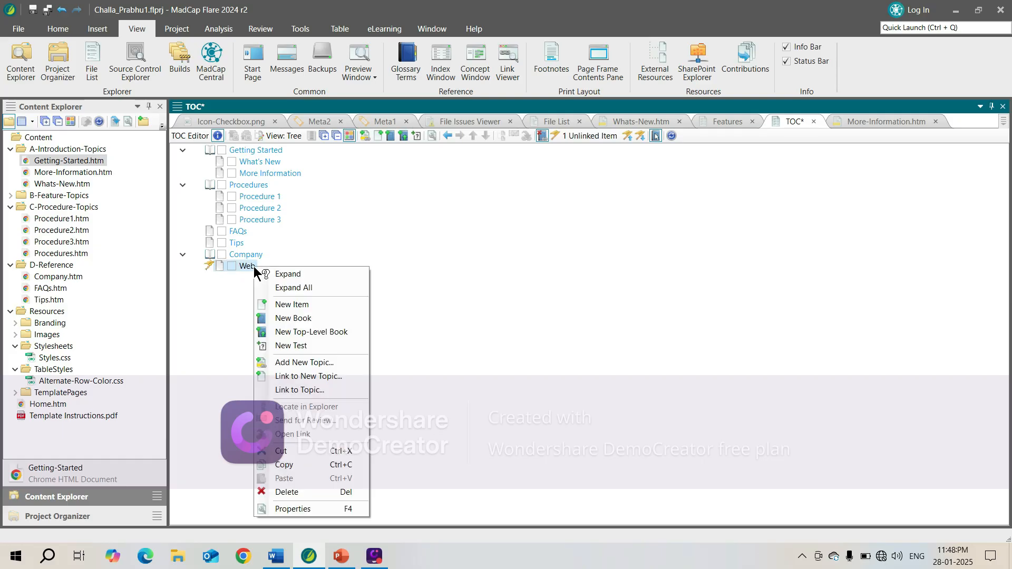
{"action": "left_click", "coordinate": [320, 511]}
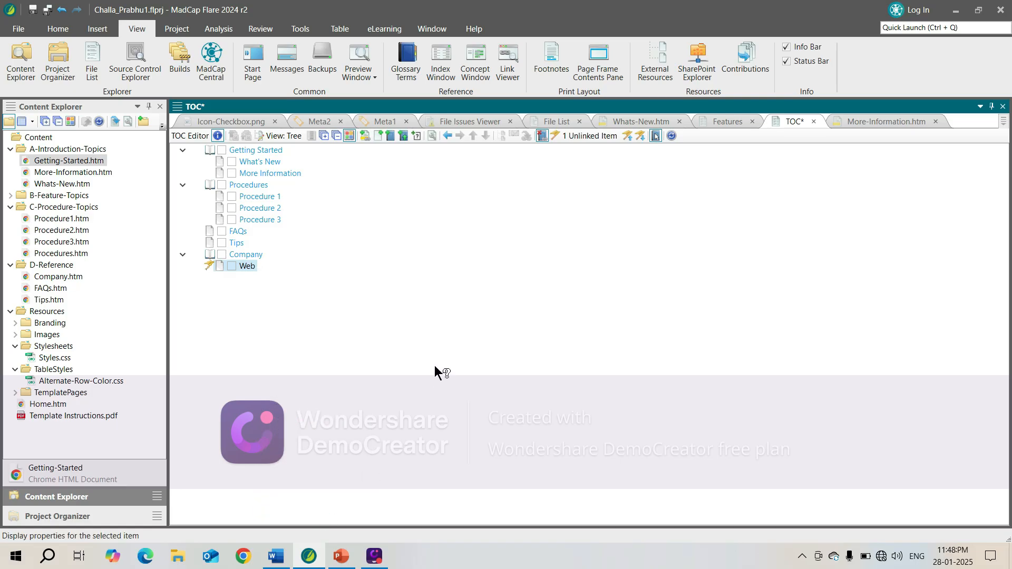
{"action": "left_click", "coordinate": [458, 186]}
{"action": "type", "text": "http:ww"}
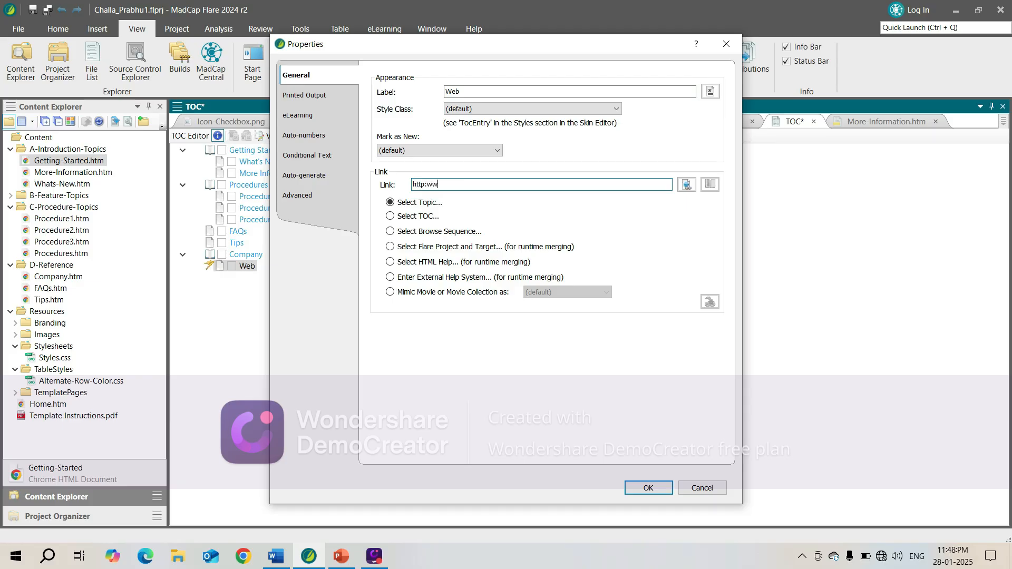
{"action": "type", "text": "soft.com"}
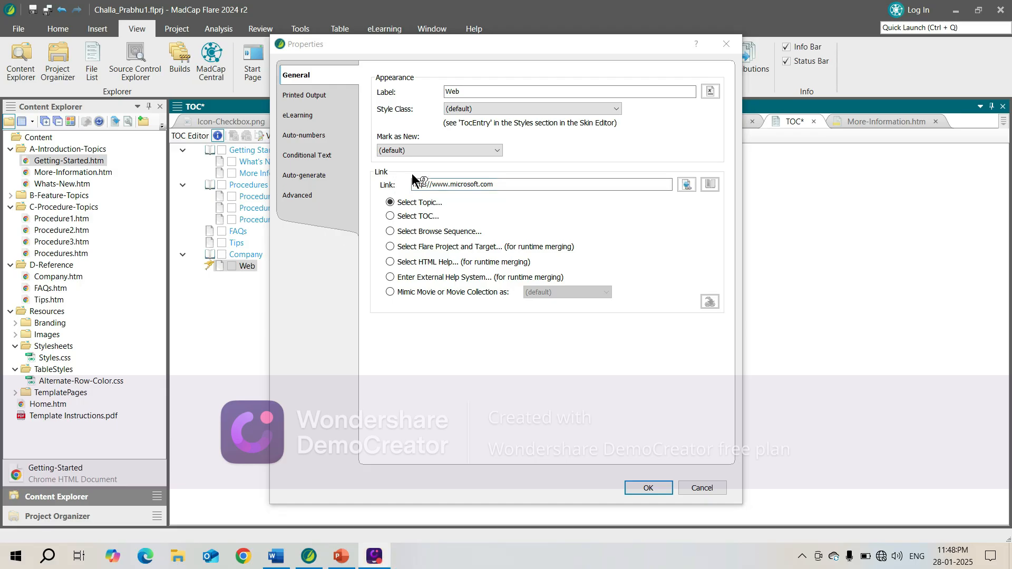
Set the Web entry to open in the _blank browser frame and apply its properties.
{"action": "left_click", "coordinate": [301, 199]}
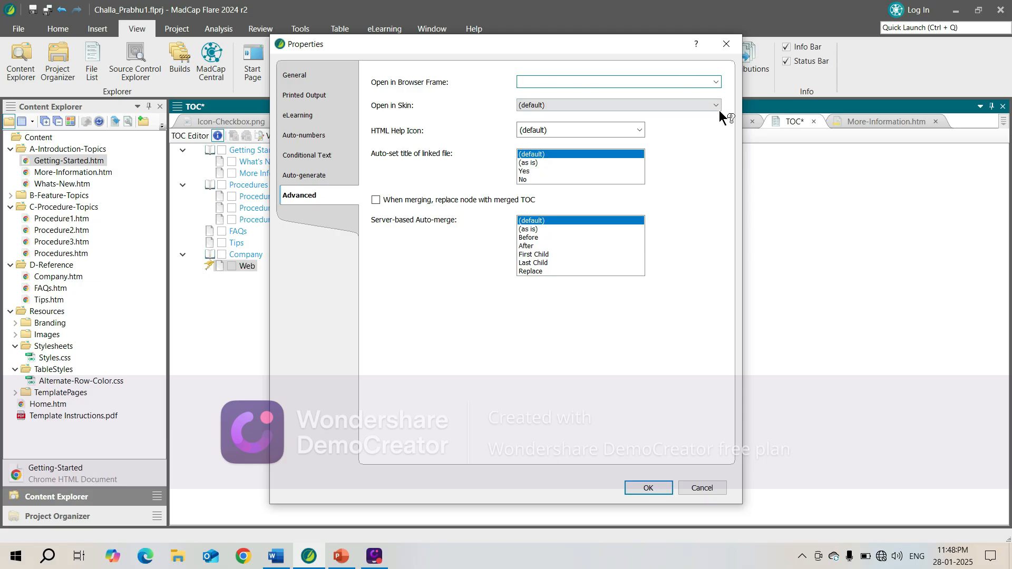
{"action": "left_click", "coordinate": [715, 81]}
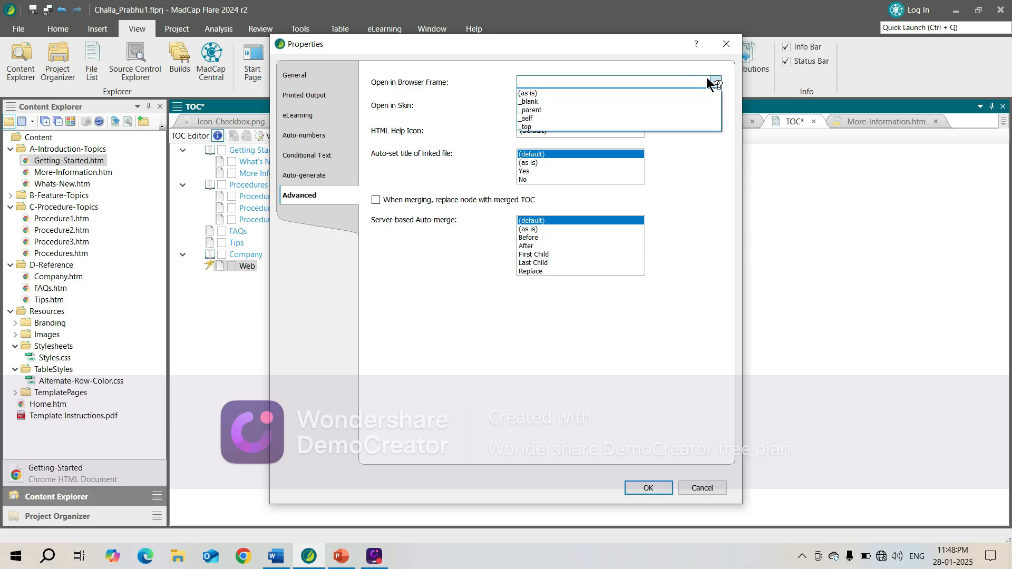
{"action": "left_click", "coordinate": [533, 99]}
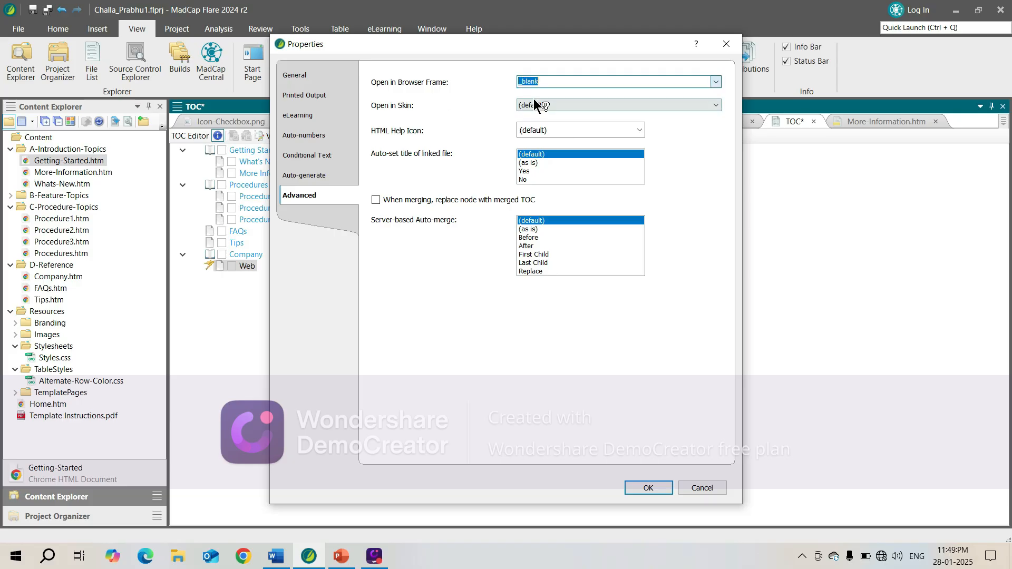
{"action": "left_click", "coordinate": [640, 483]}
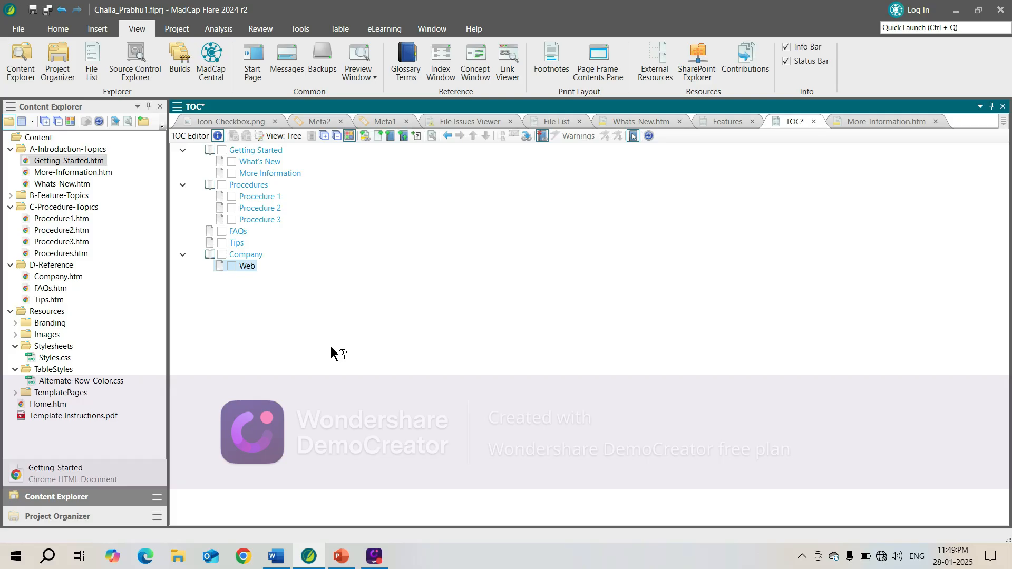
Show and hide the horizontal ruler and the vertical ruler in the Procedure1.htm topic.
{"action": "left_click", "coordinate": [939, 13]}
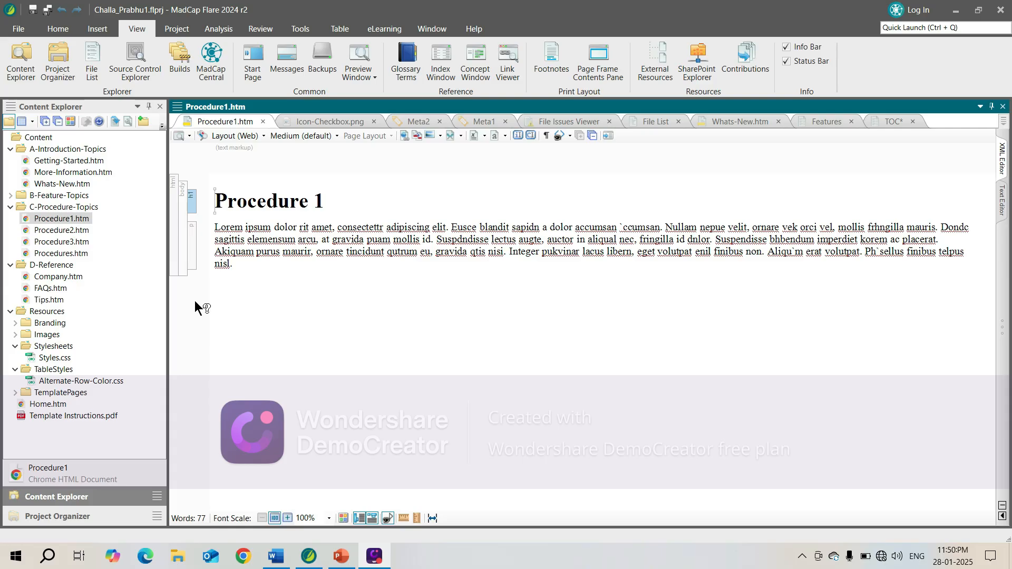
{"action": "left_click", "coordinate": [403, 519]}
{"action": "left_click", "coordinate": [403, 519]}
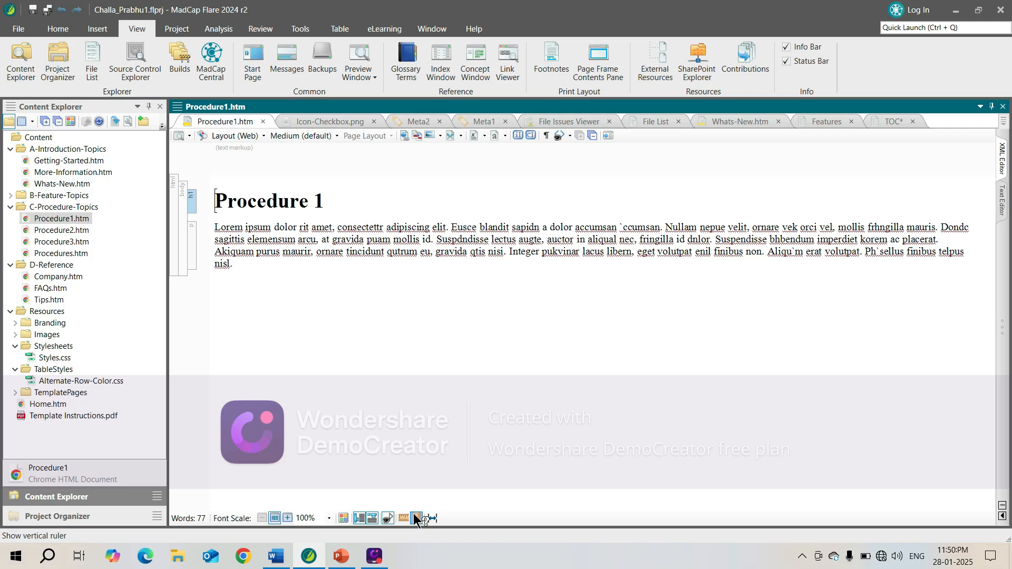
{"action": "left_click", "coordinate": [414, 518]}
{"action": "left_click", "coordinate": [414, 517]}
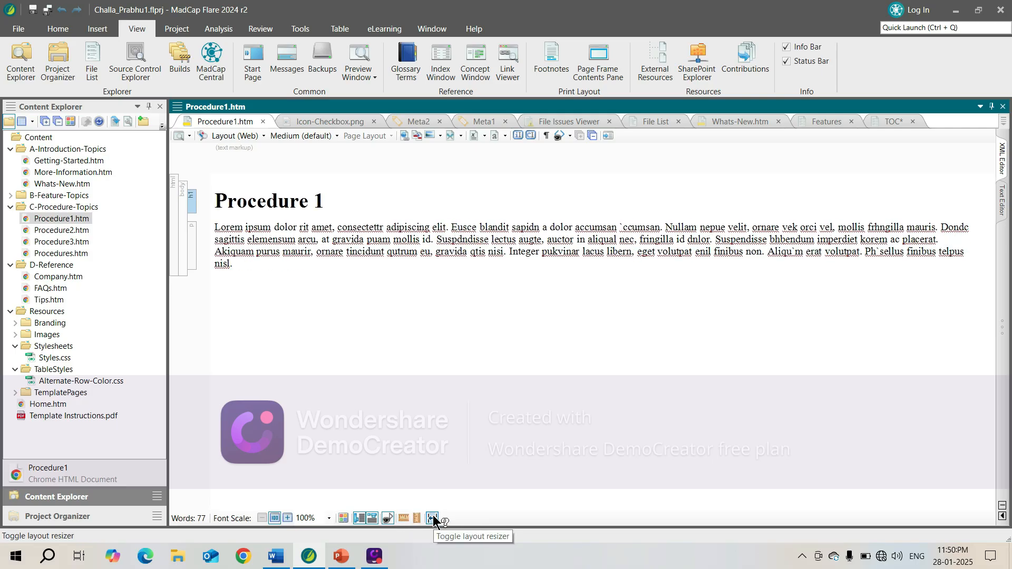
Turn on the layout resizer in Procedure1.htm, check the available stylesheet mediums, and turn the resizer off again.
{"action": "left_click", "coordinate": [433, 519]}
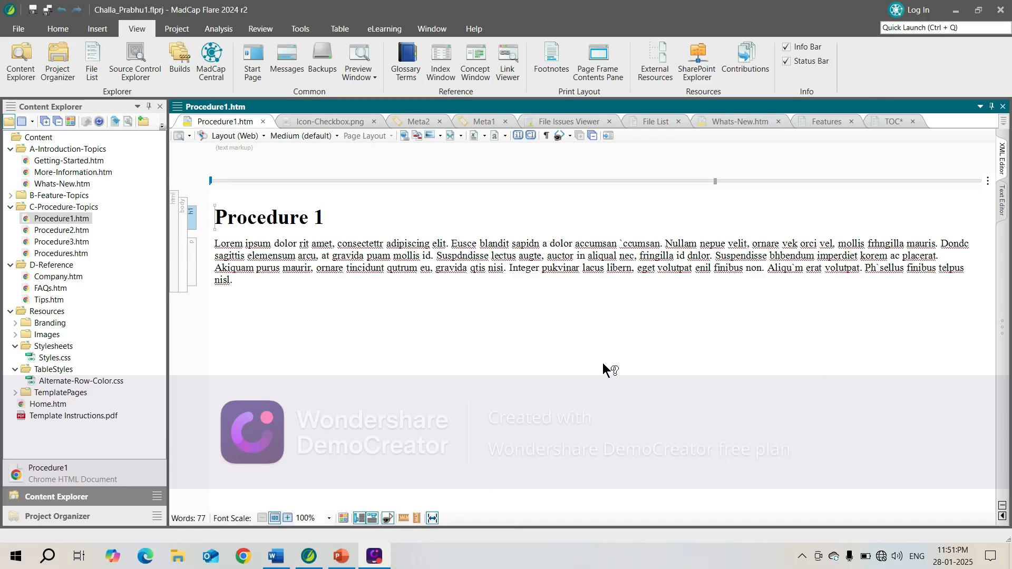
{"action": "left_click", "coordinate": [336, 135]}
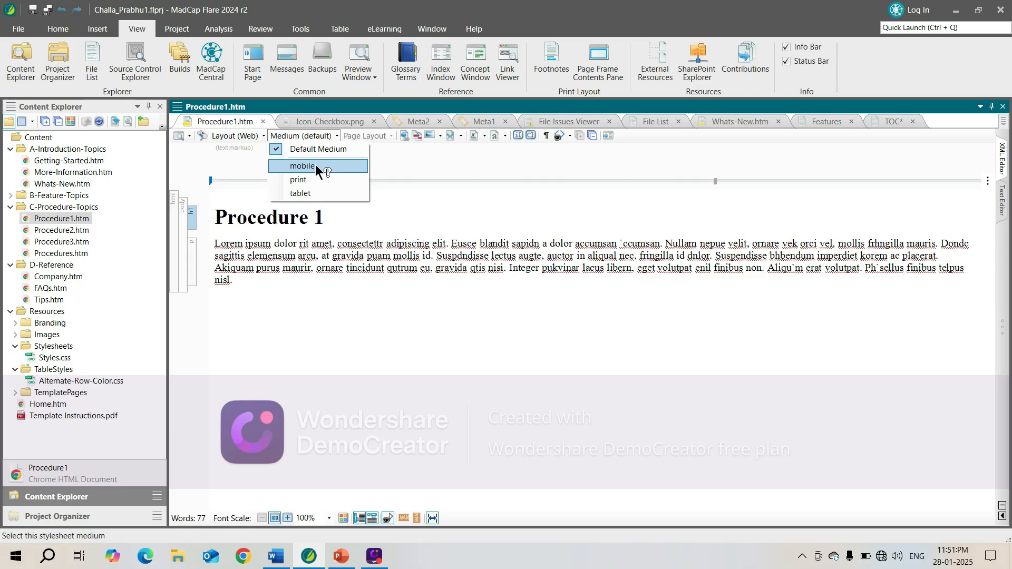
{"action": "left_click", "coordinate": [940, 16]}
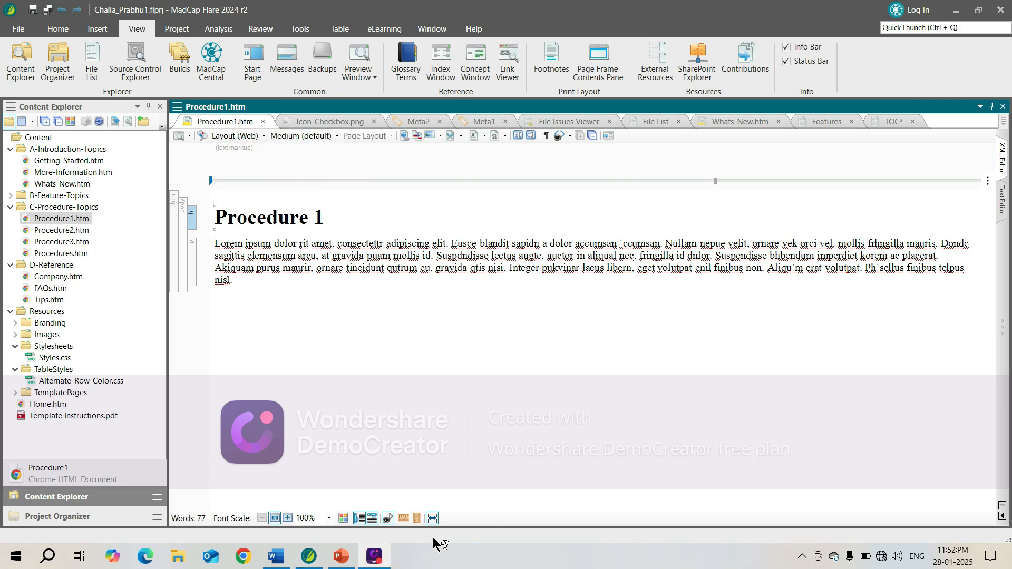
{"action": "left_click", "coordinate": [433, 518]}
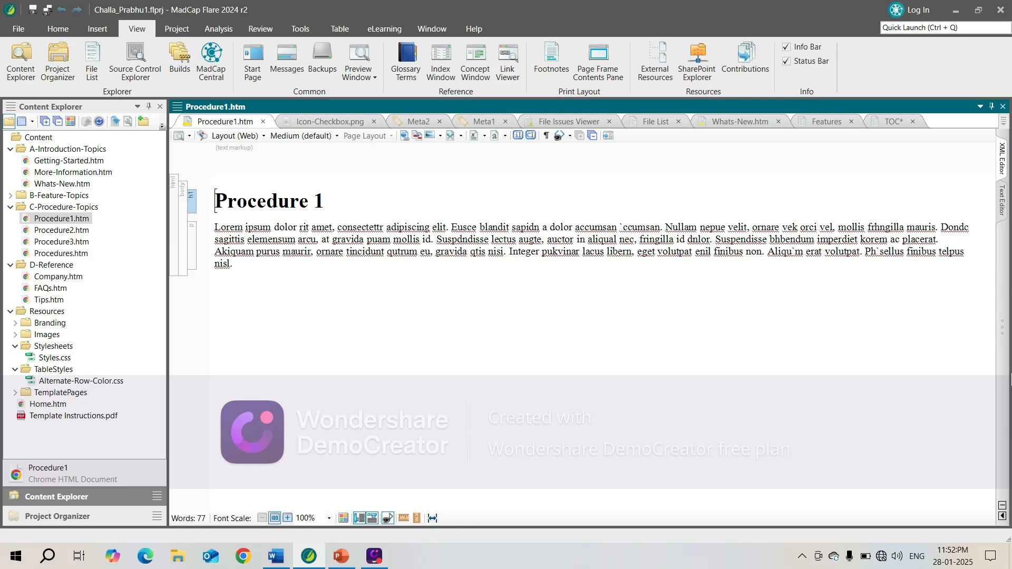
Try stacking the XML and Text editors, return them to side by side, and split the view so both show Procedure1.htm.
{"action": "left_click", "coordinate": [1003, 517]}
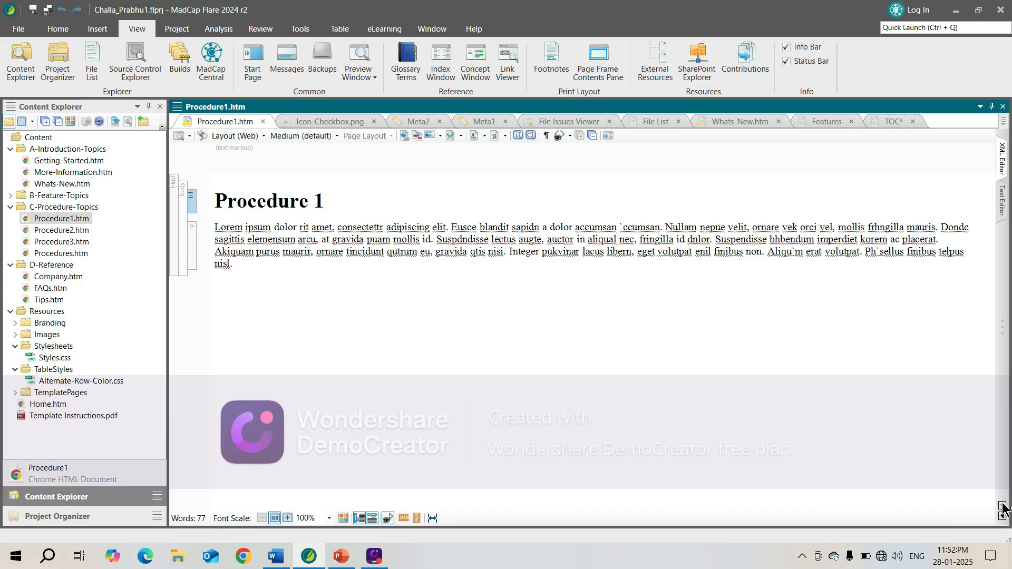
{"action": "left_click", "coordinate": [1002, 507]}
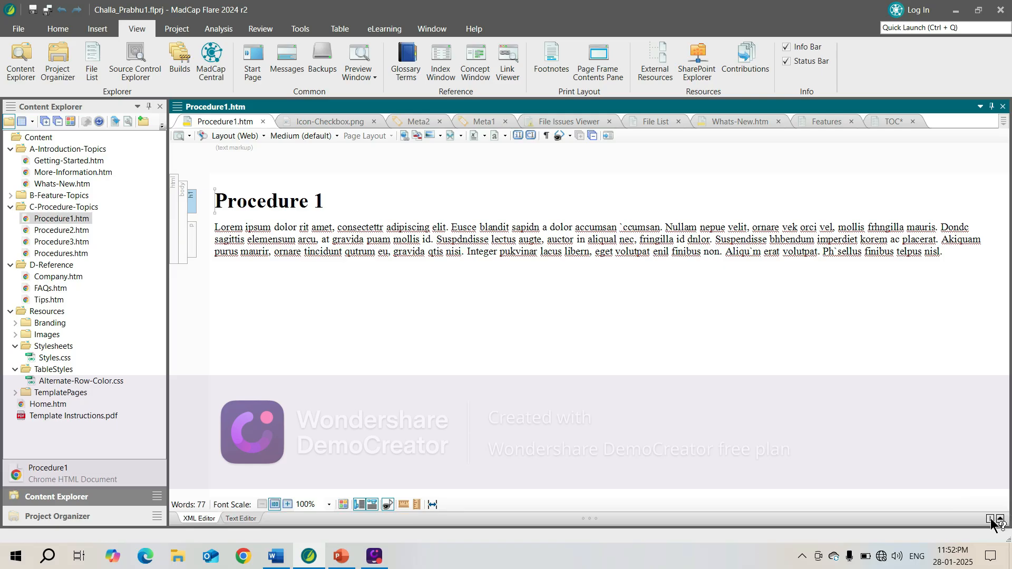
{"action": "left_click", "coordinate": [990, 519]}
{"action": "left_click_drag", "start_coordinate": [1001, 369], "coordinate": [636, 386]}
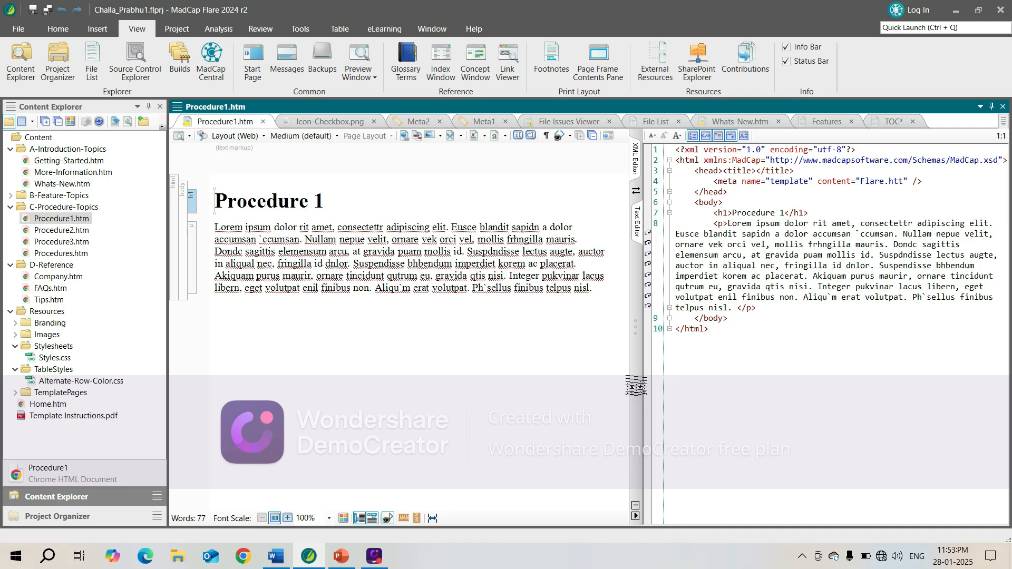
Examine the Procedure1.htm markup in the Text Editor and find the matching place in the XML Editor.
{"action": "left_click_drag", "start_coordinate": [710, 329], "coordinate": [684, 160]}
{"action": "left_click", "coordinate": [747, 308]}
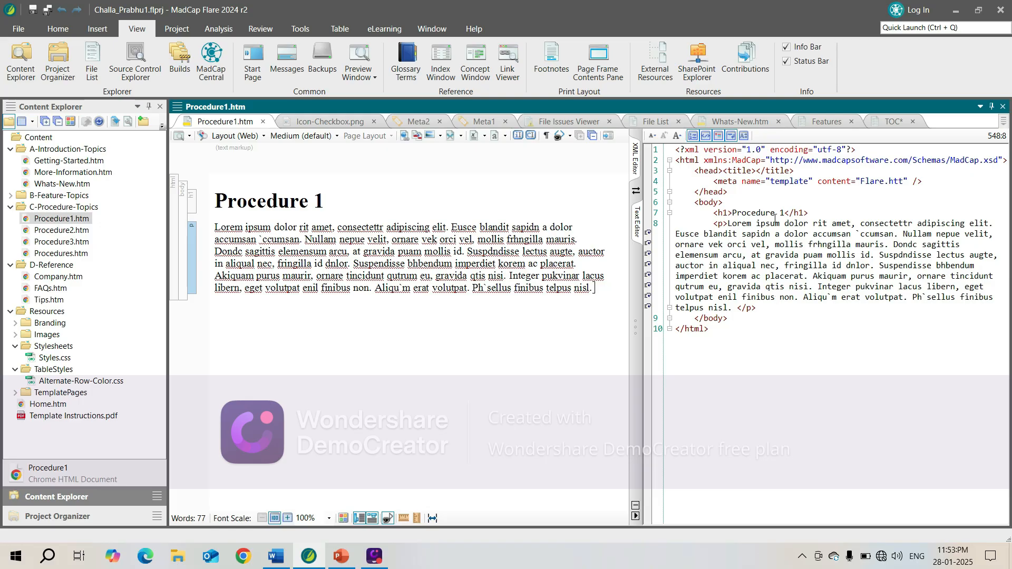
{"action": "left_click", "coordinate": [784, 266]}
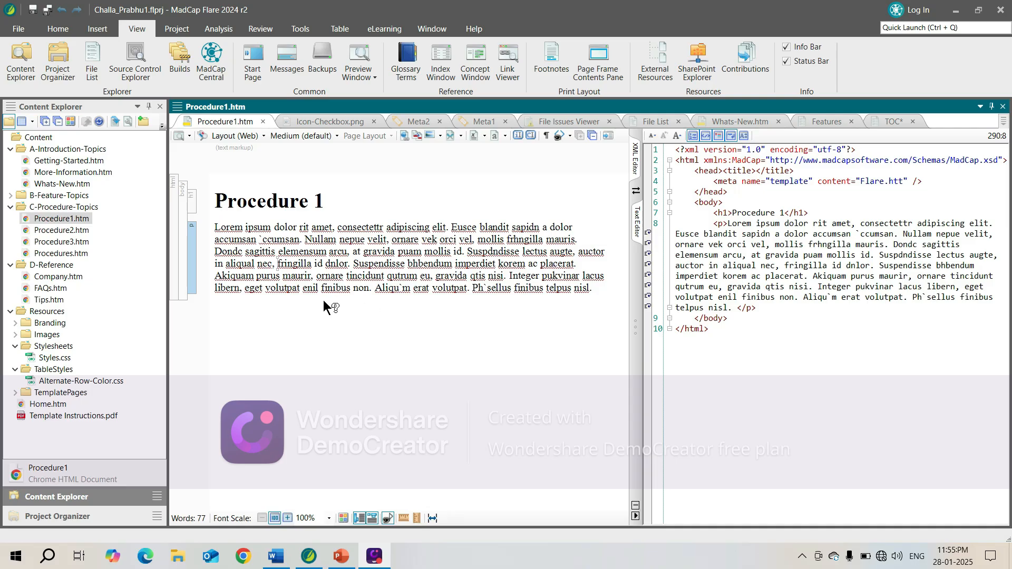
Switch Procedure1.htm to Web Layout (Mobile) and check which stylesheet mediums are applied.
{"action": "left_click", "coordinate": [263, 135]}
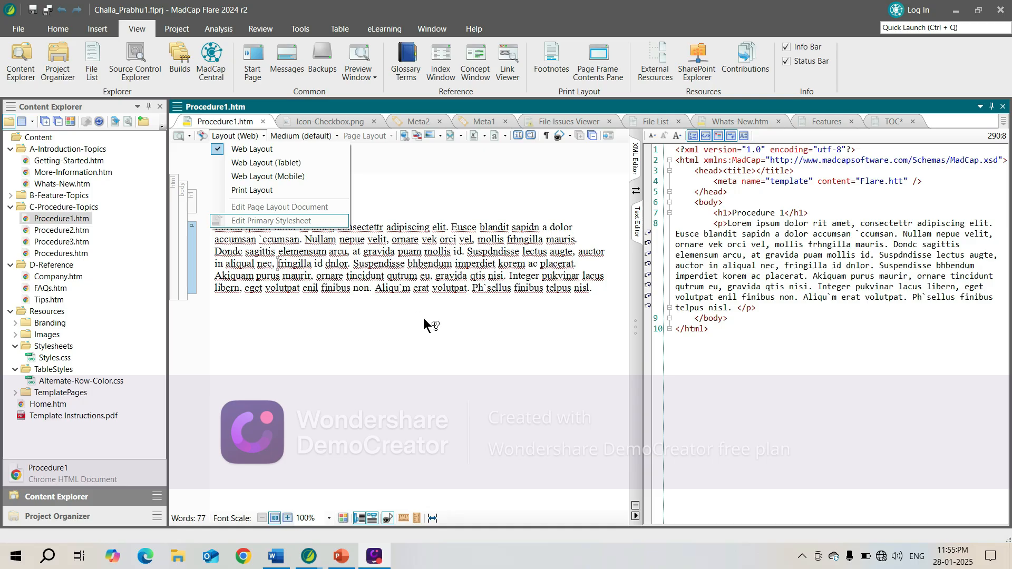
{"action": "left_click", "coordinate": [221, 178]}
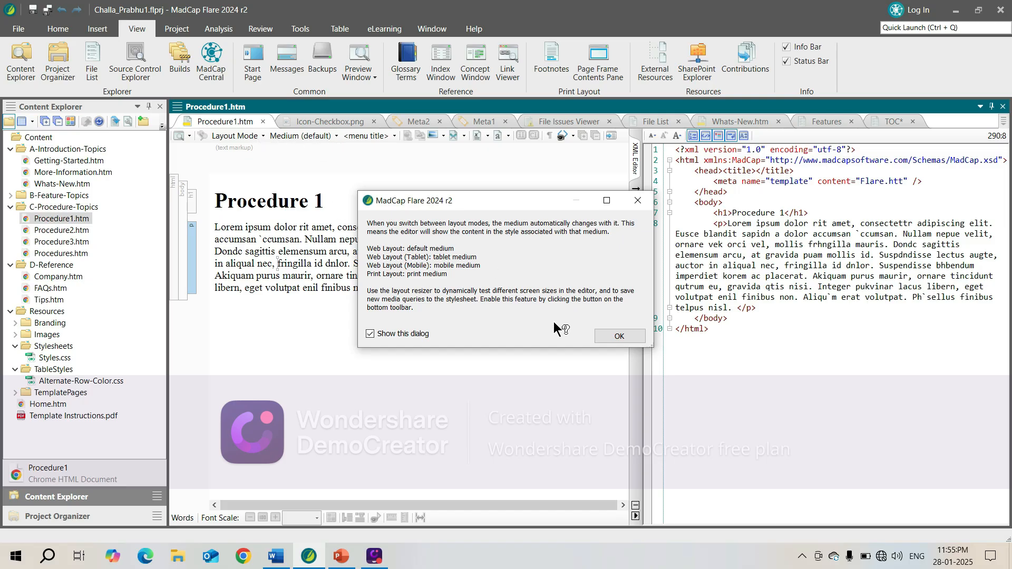
{"action": "left_click", "coordinate": [619, 333]}
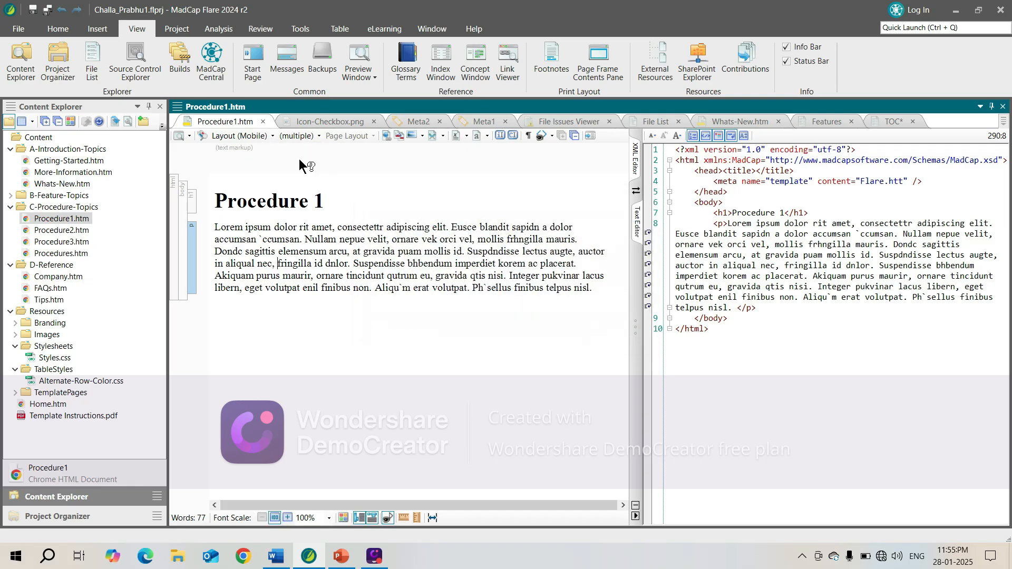
{"action": "left_click", "coordinate": [317, 134]}
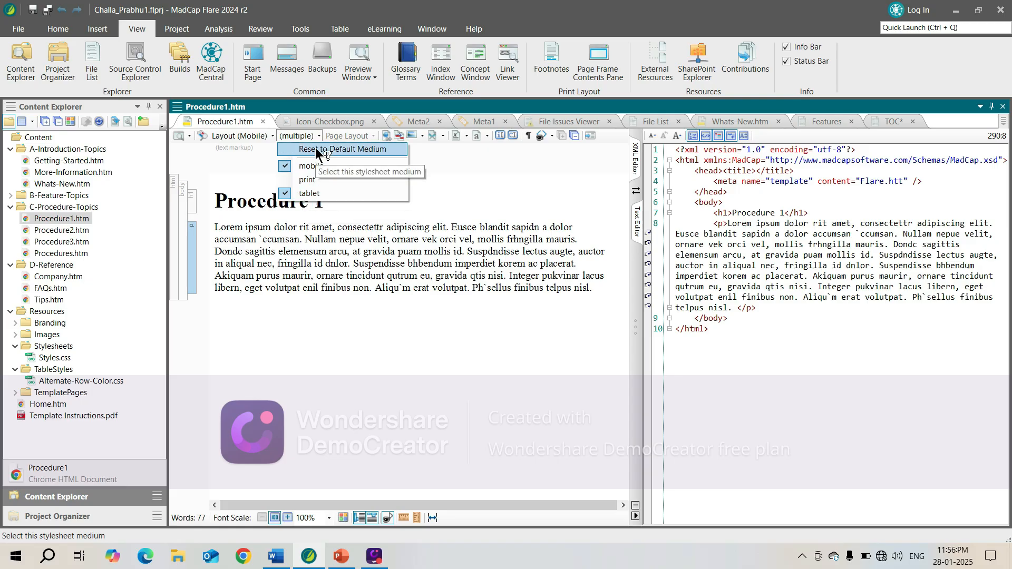
Return Procedure1.htm to Web Layout and reset its stylesheet medium to the default.
{"action": "left_click", "coordinate": [271, 135]}
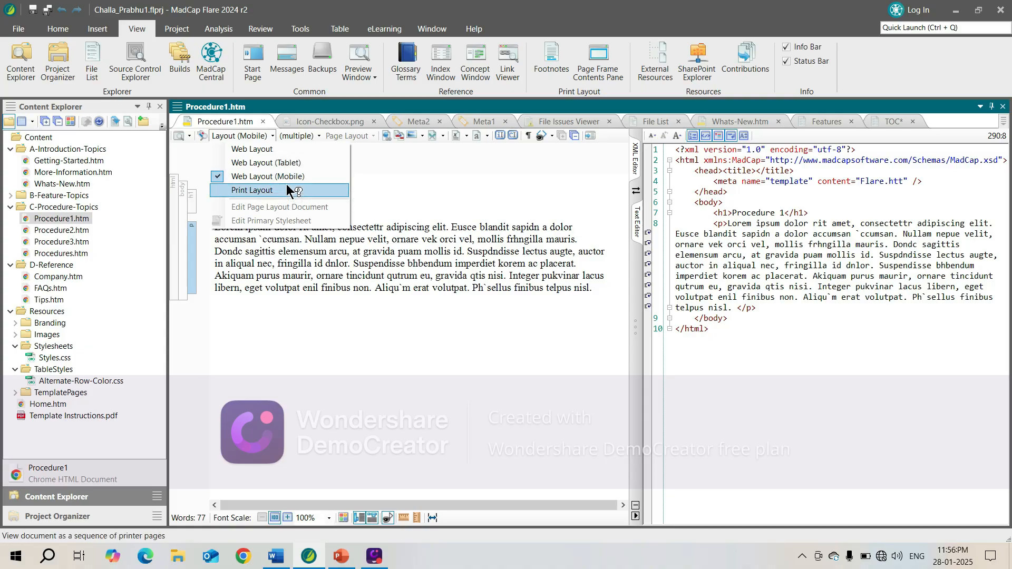
{"action": "left_click", "coordinate": [258, 149]}
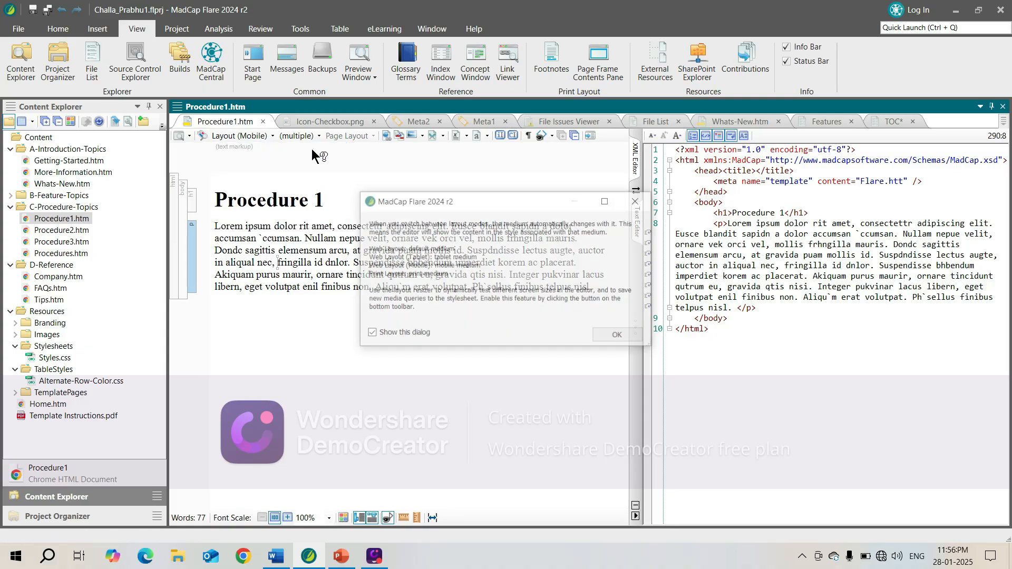
{"action": "left_click", "coordinate": [613, 336]}
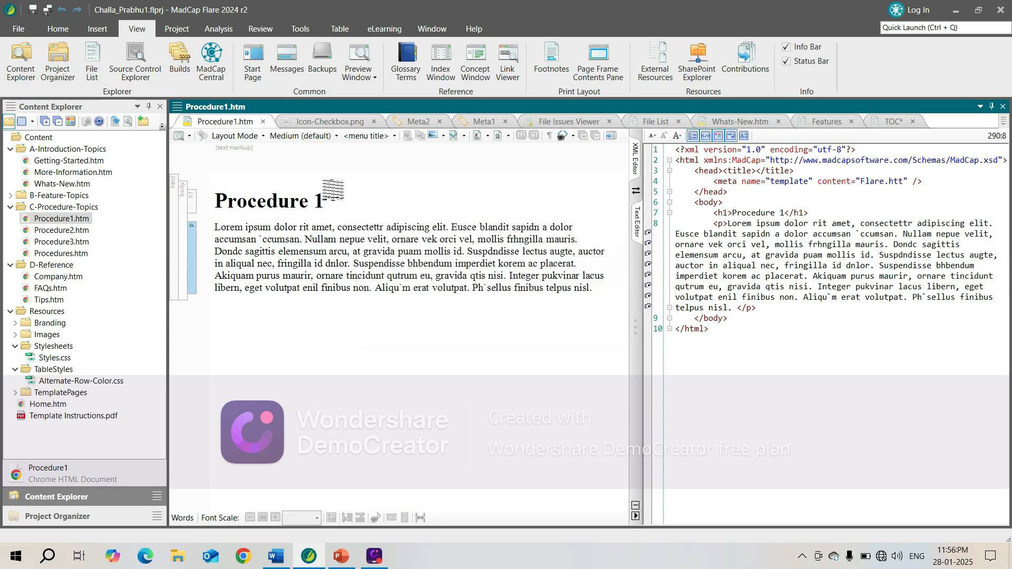
{"action": "left_click", "coordinate": [296, 136]}
{"action": "left_click", "coordinate": [312, 149]}
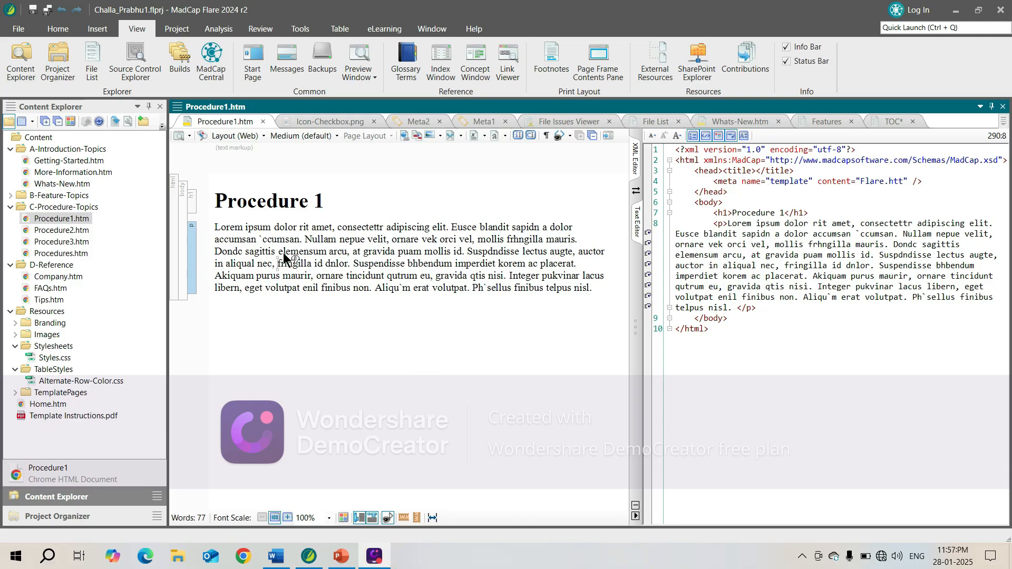
Create a snippet file named NewSnippet in the Resources content folder from the Snippet.flsnp template.
{"action": "left_click", "coordinate": [65, 516]}
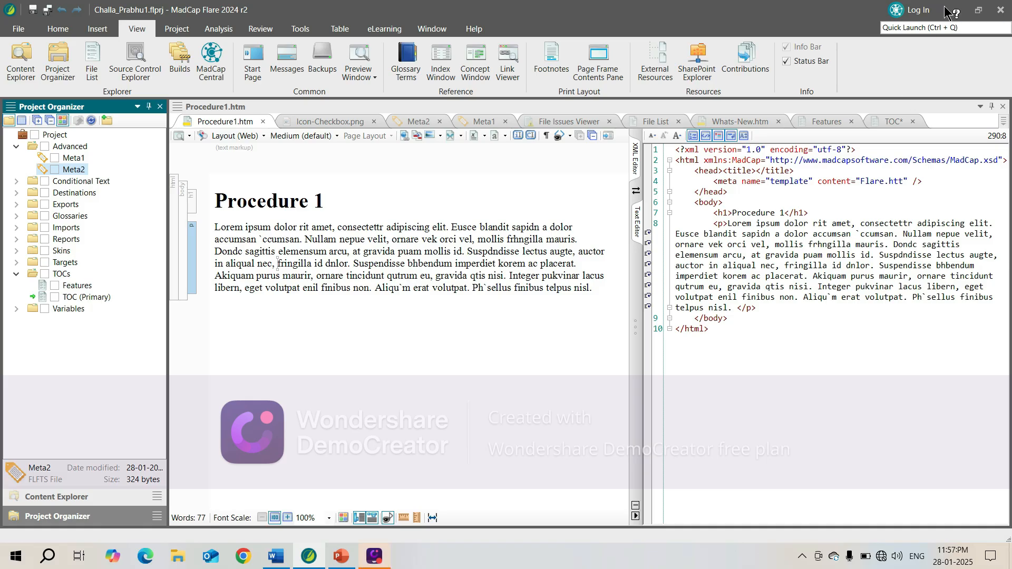
{"action": "left_click", "coordinate": [21, 61]}
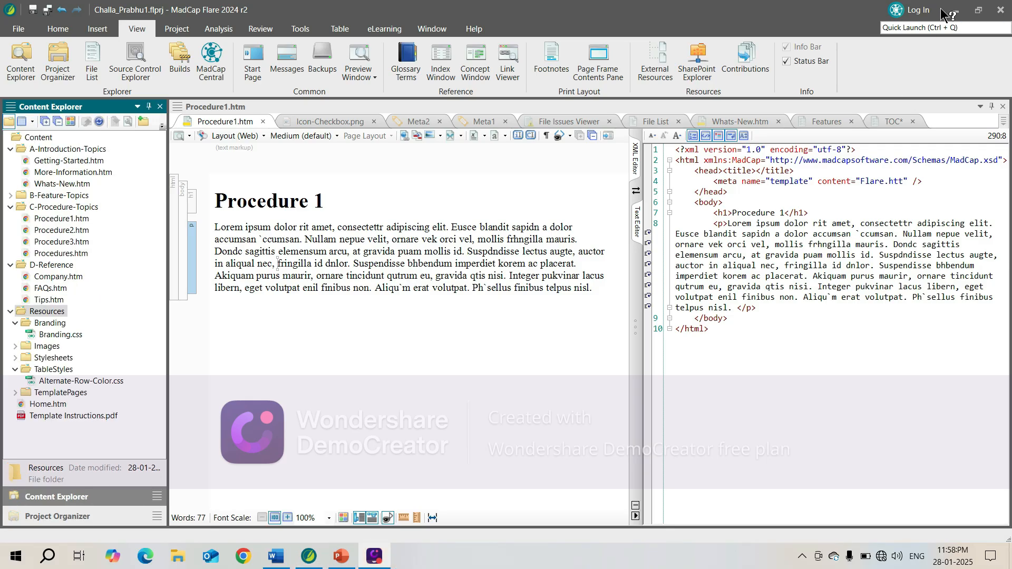
{"action": "right_click", "coordinate": [60, 309]}
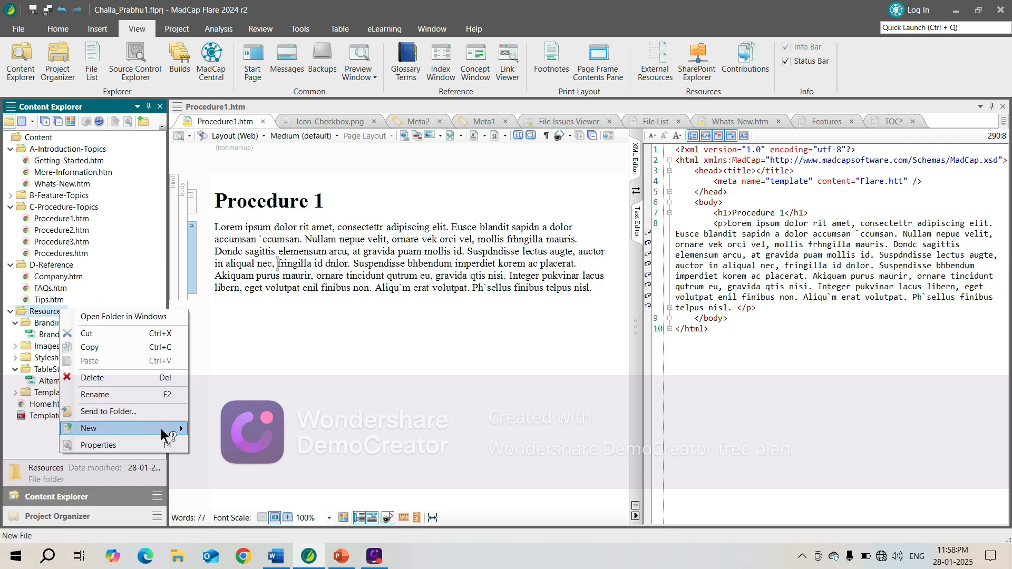
{"action": "mouse_move", "coordinate": [160, 429]}
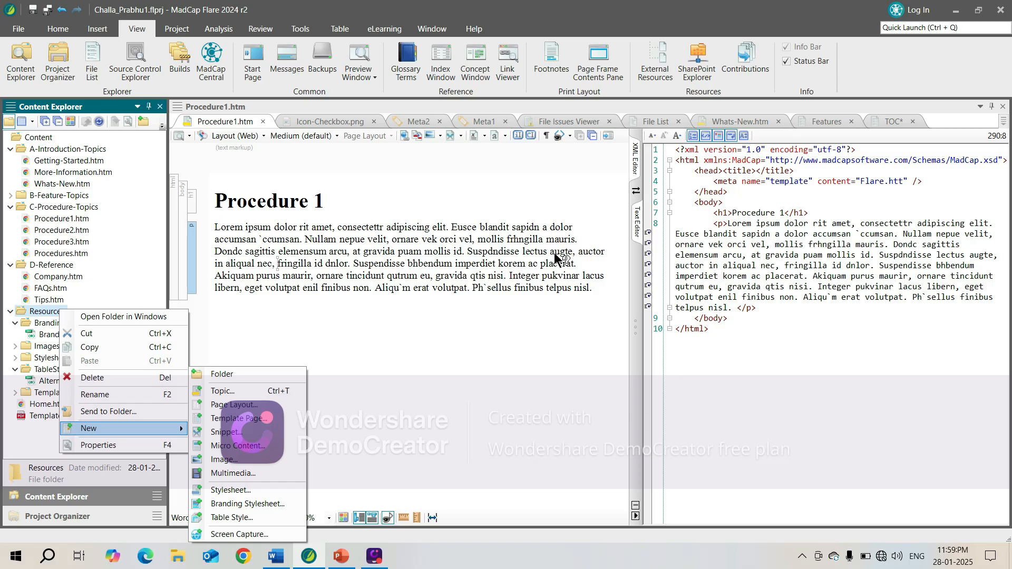
{"action": "left_click", "coordinate": [236, 433]}
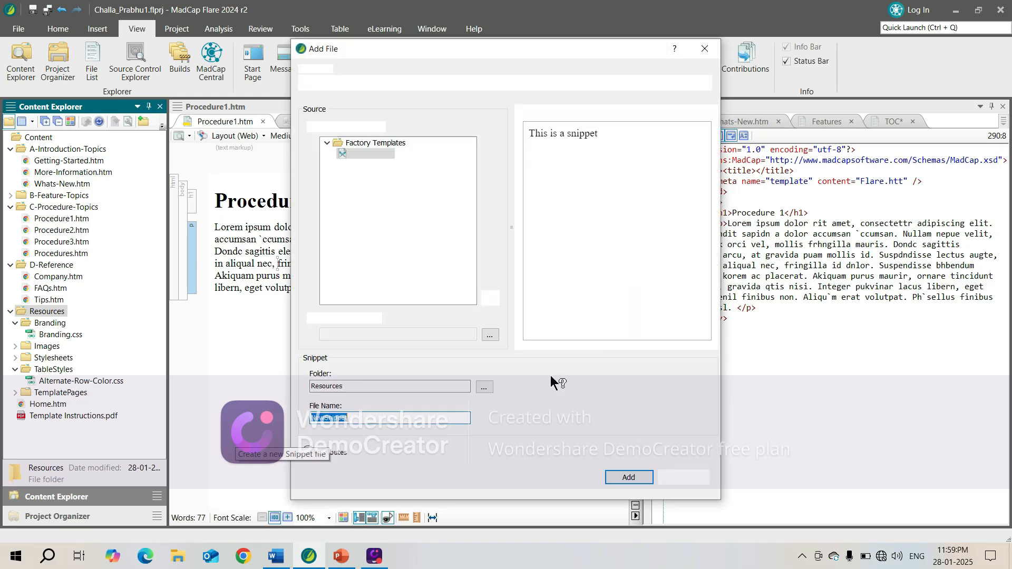
{"action": "left_click_drag", "start_coordinate": [351, 421], "coordinate": [342, 418]}
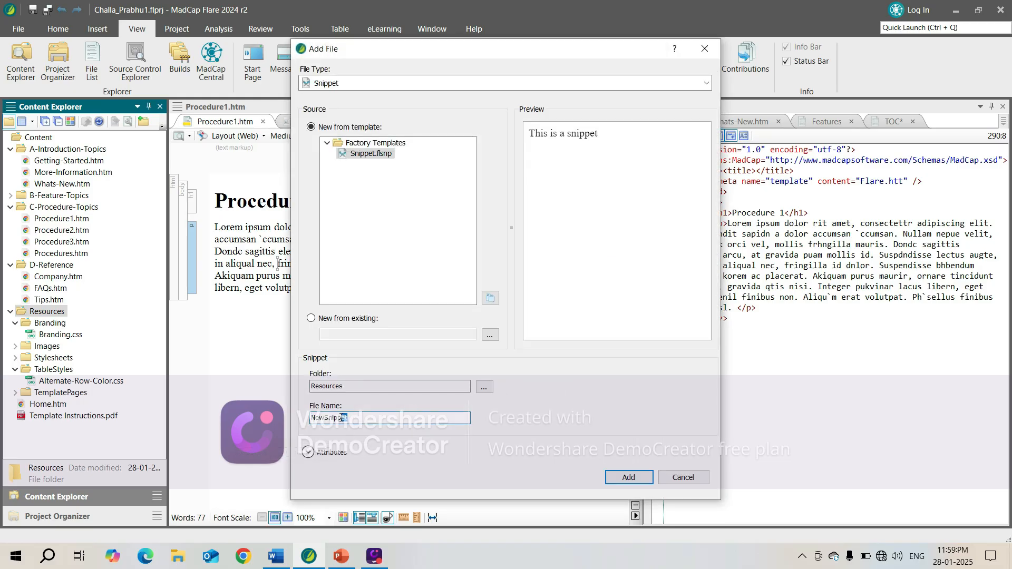
{"action": "left_click", "coordinate": [363, 419]}
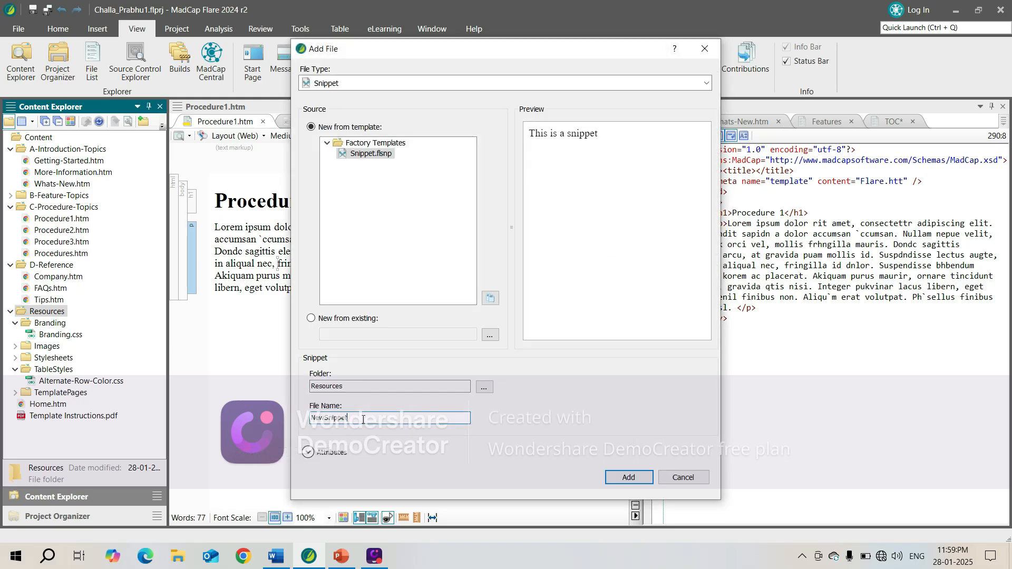
{"action": "left_click", "coordinate": [629, 477]}
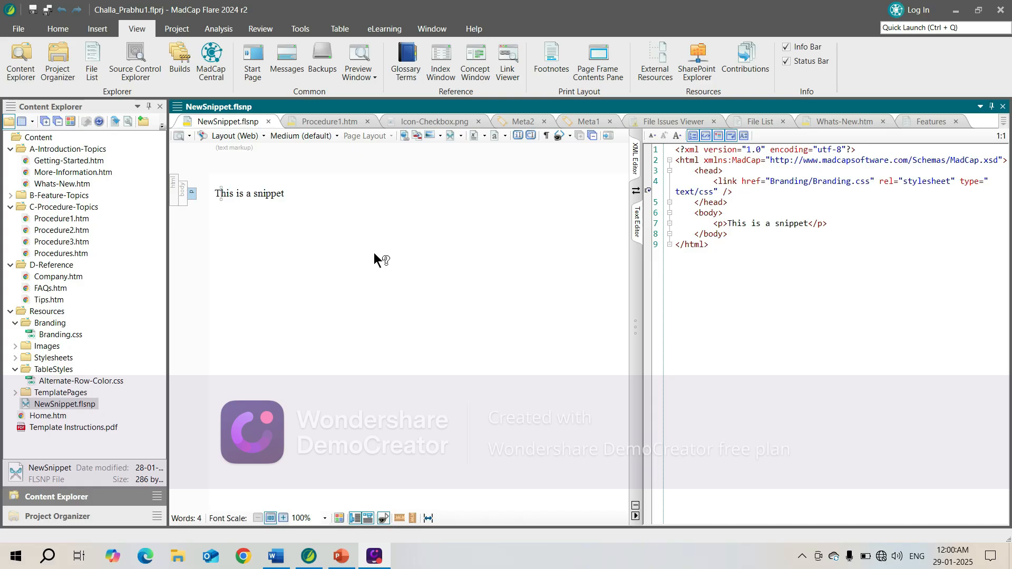
Select the text "This is a snippet" in NewSnippet.flsnp and bring up the single-source commands.
{"action": "left_click", "coordinate": [344, 259]}
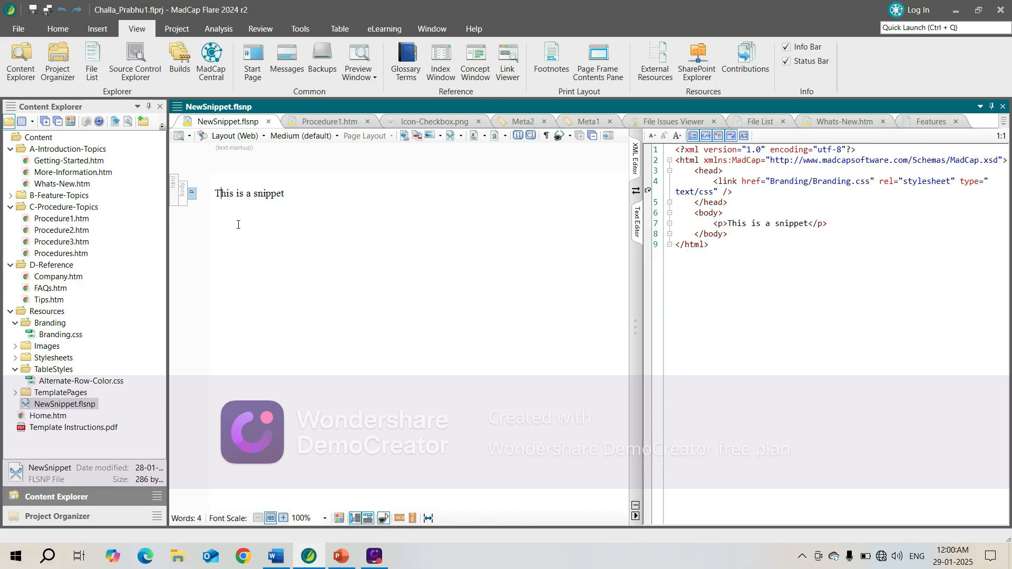
{"action": "double_click", "coordinate": [246, 195]}
{"action": "left_click_drag", "start_coordinate": [216, 194], "coordinate": [308, 202]}
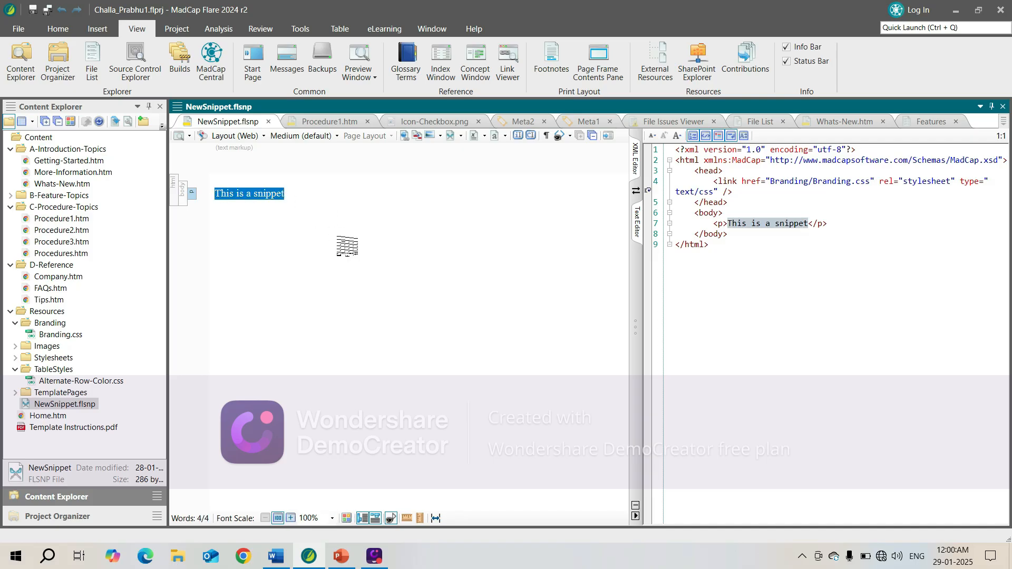
{"action": "left_click", "coordinate": [64, 30]}
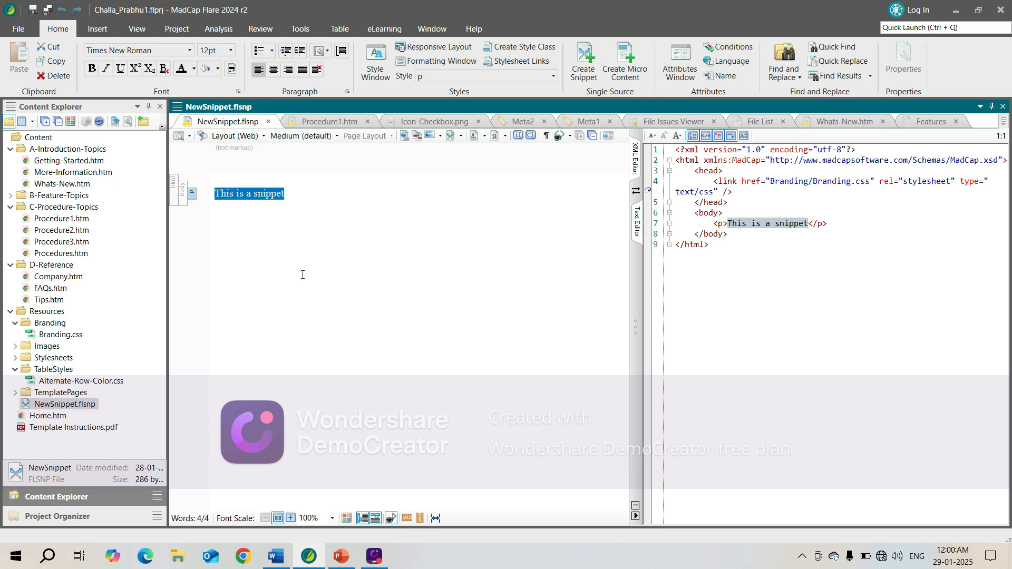
Create the snippet NewSnippet in Resources/Snippets from "consectettr adipiscing elit." in Getting-Started.htm, replacing the source content with it.
{"action": "left_click", "coordinate": [938, 15]}
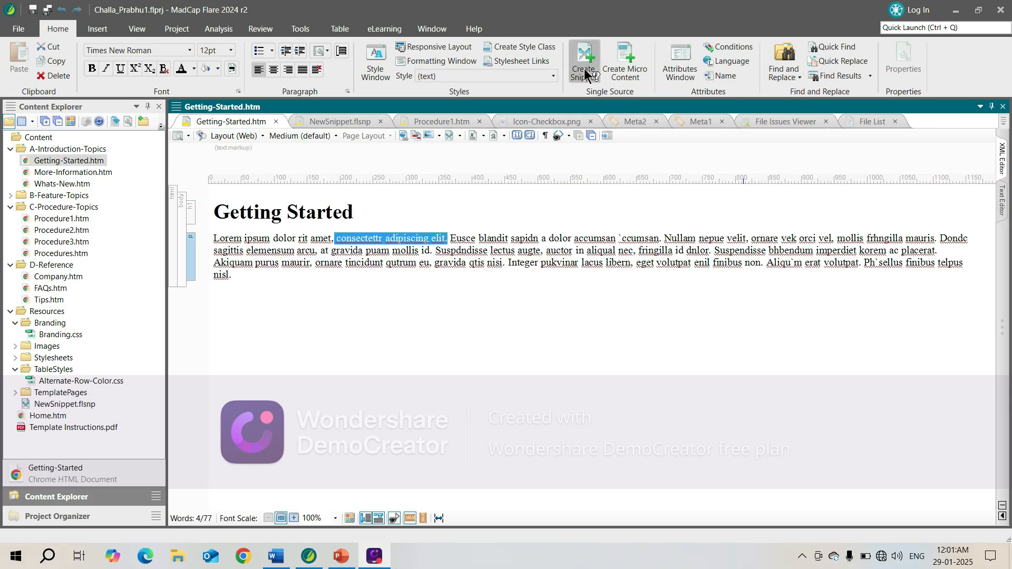
{"action": "left_click", "coordinate": [584, 68]}
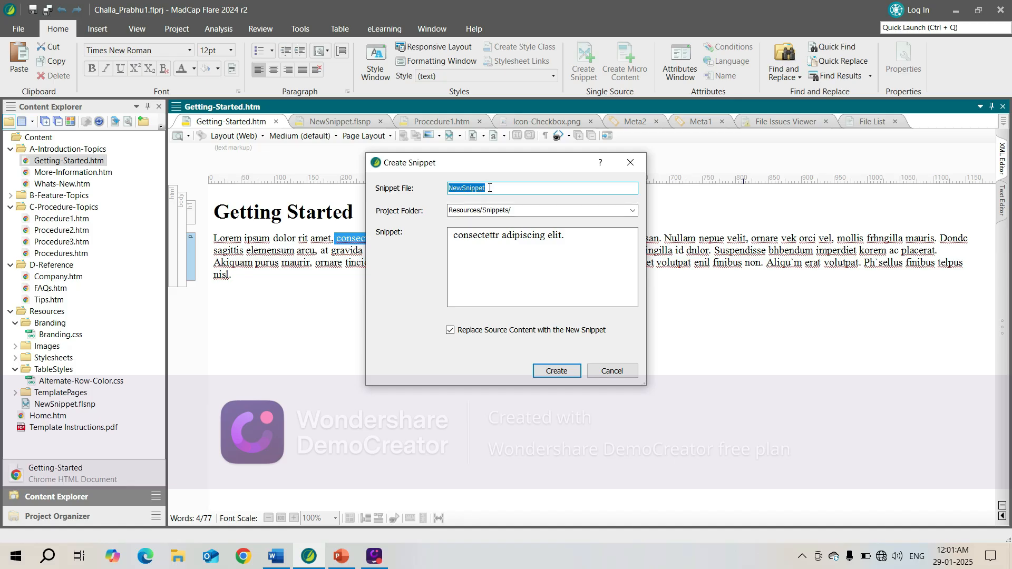
{"action": "left_click", "coordinate": [556, 370]}
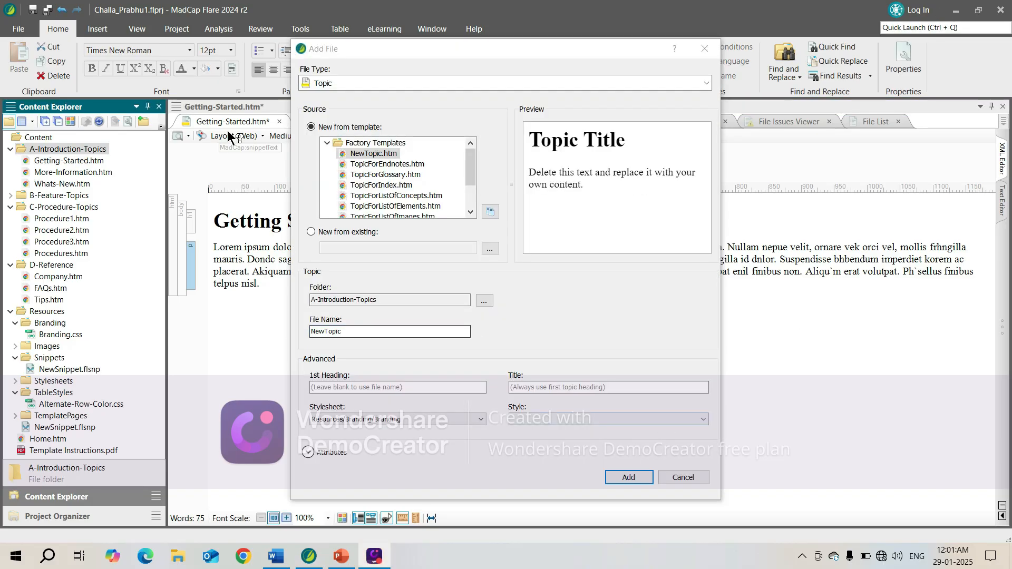
Add a topic named NewTopic to the A-Introduction-Topics folder and insert two blank paragraphs after its body text.
{"action": "left_click", "coordinate": [628, 477]}
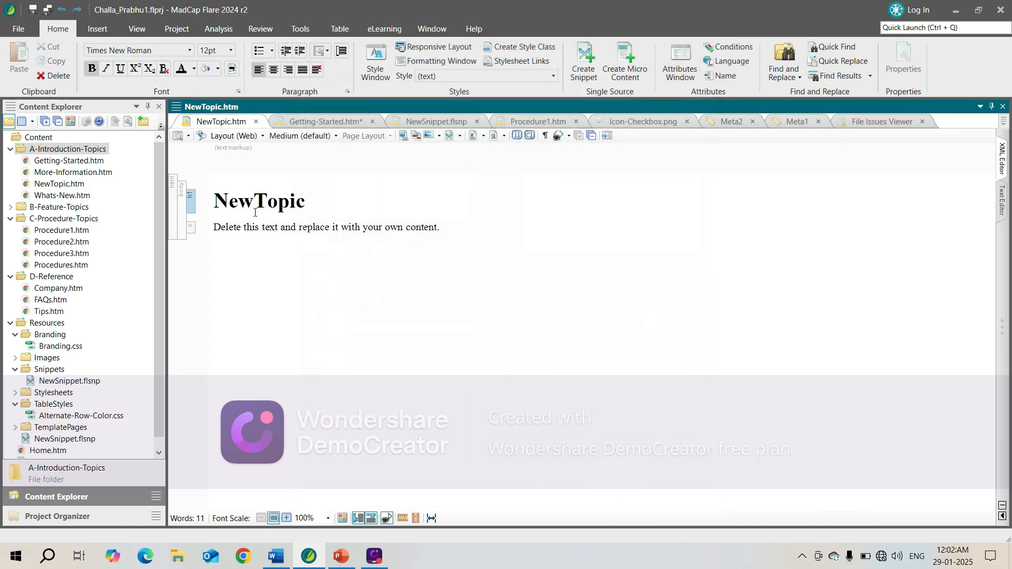
{"action": "left_click", "coordinate": [491, 228]}
{"action": "key", "text": "Return"}
{"action": "key", "text": "Return"}
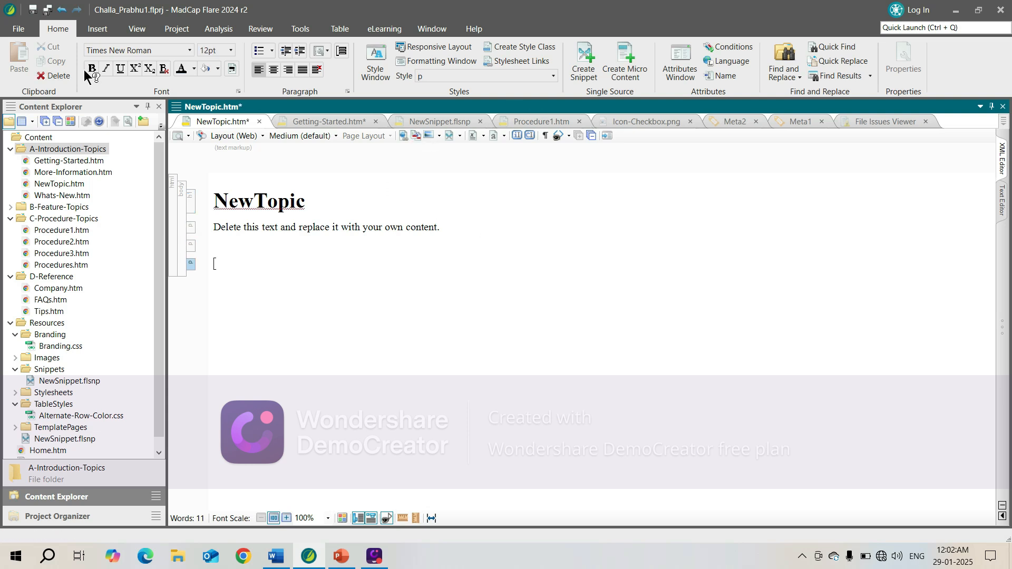
Insert a link to the recently used NewSnippet from Resources/Snippets in the last blank paragraph of NewTopic.htm.
{"action": "left_click", "coordinate": [97, 28]}
{"action": "left_click", "coordinate": [446, 67]}
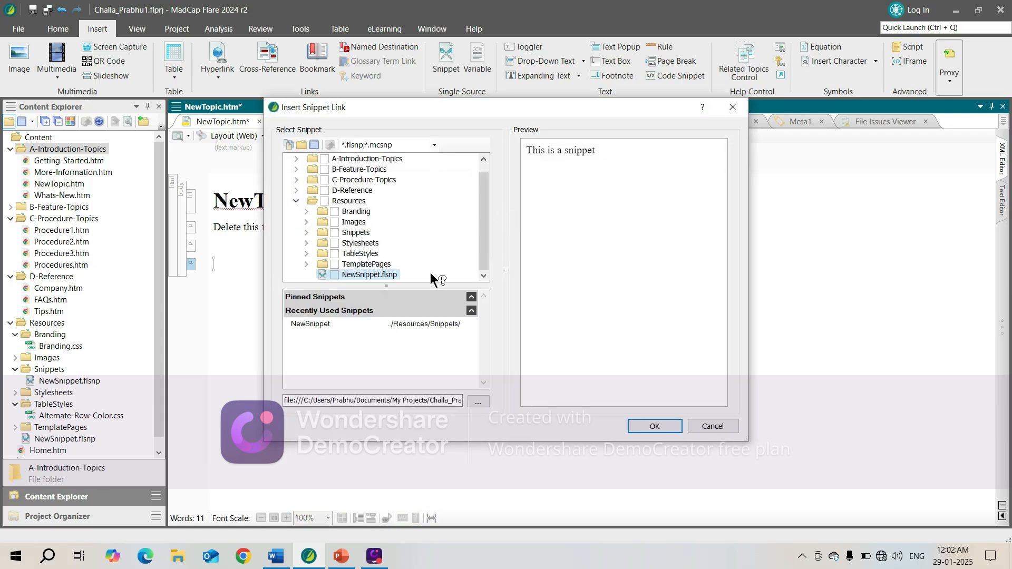
{"action": "left_click", "coordinate": [328, 324]}
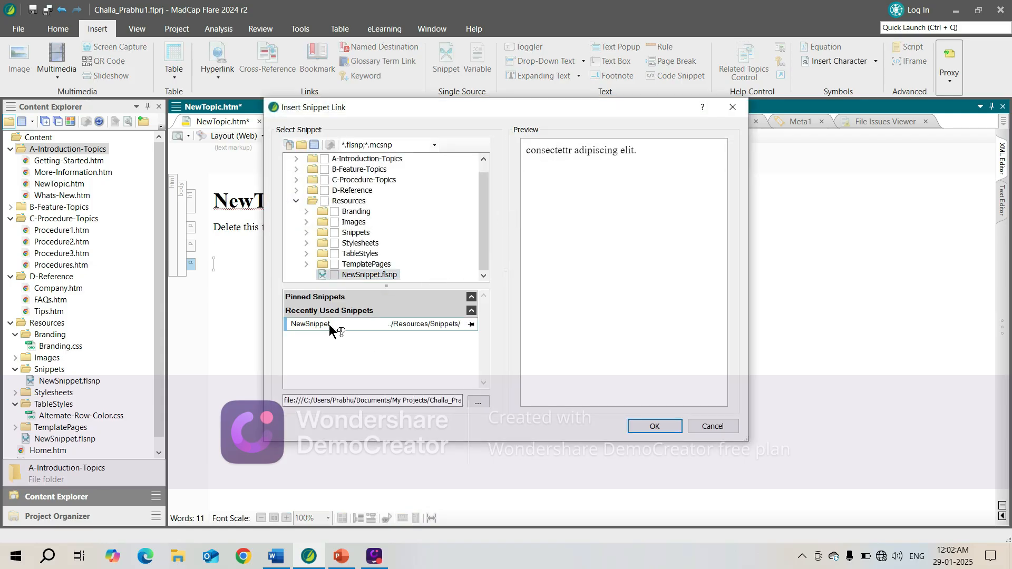
{"action": "left_click", "coordinate": [664, 427]}
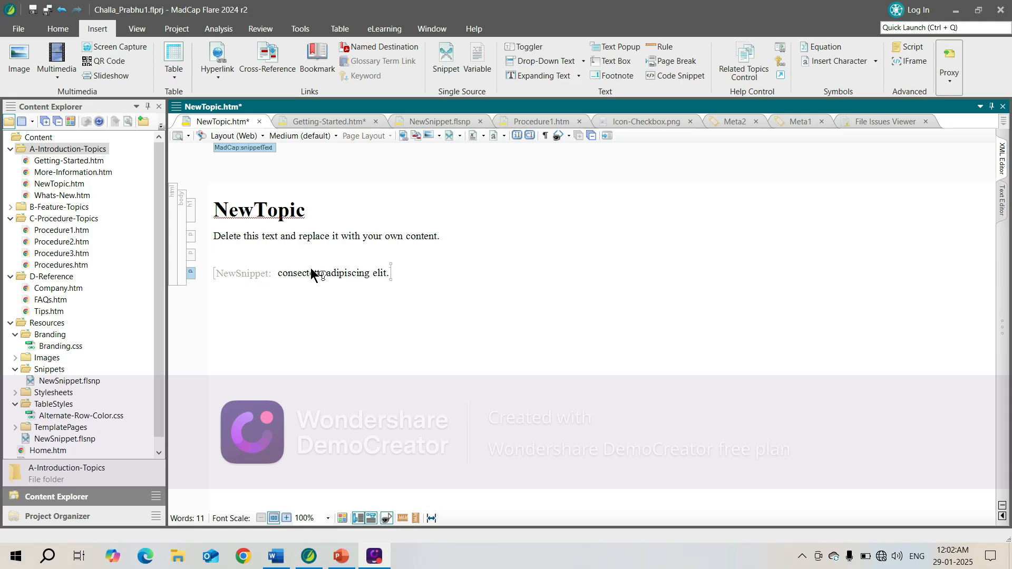
Replace the heading of NewTopic.htm with "Model 1" and select the new heading text.
{"action": "double_click", "coordinate": [276, 214]}
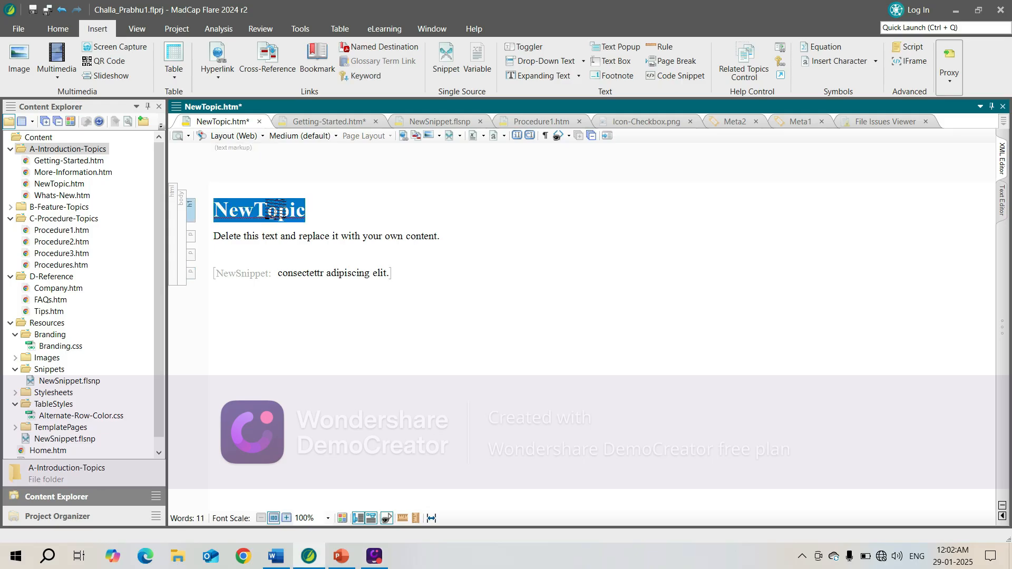
{"action": "type", "text": "Model"}
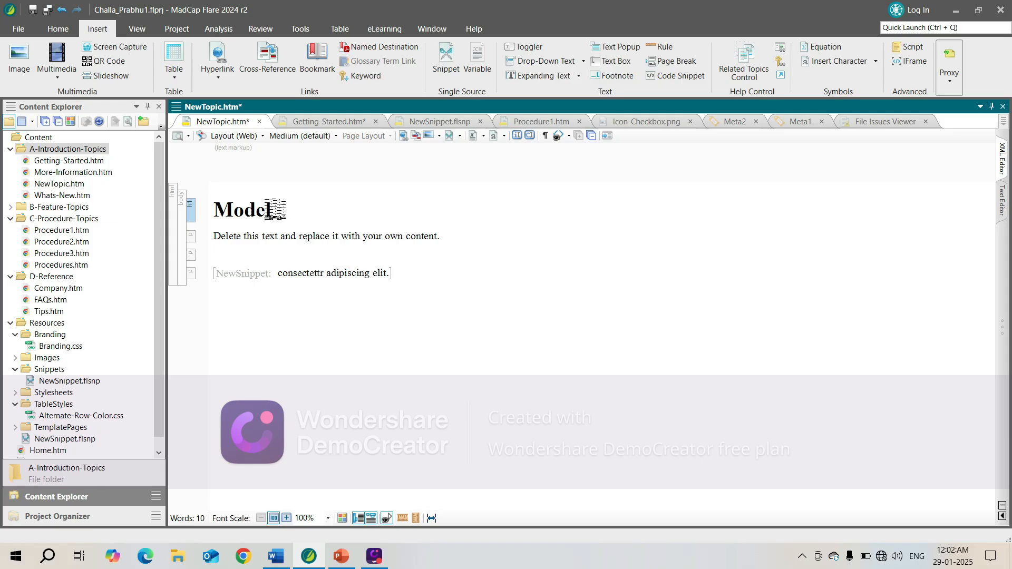
{"action": "type", "text": "1"}
{"action": "left_click_drag", "start_coordinate": [214, 210], "coordinate": [287, 210]}
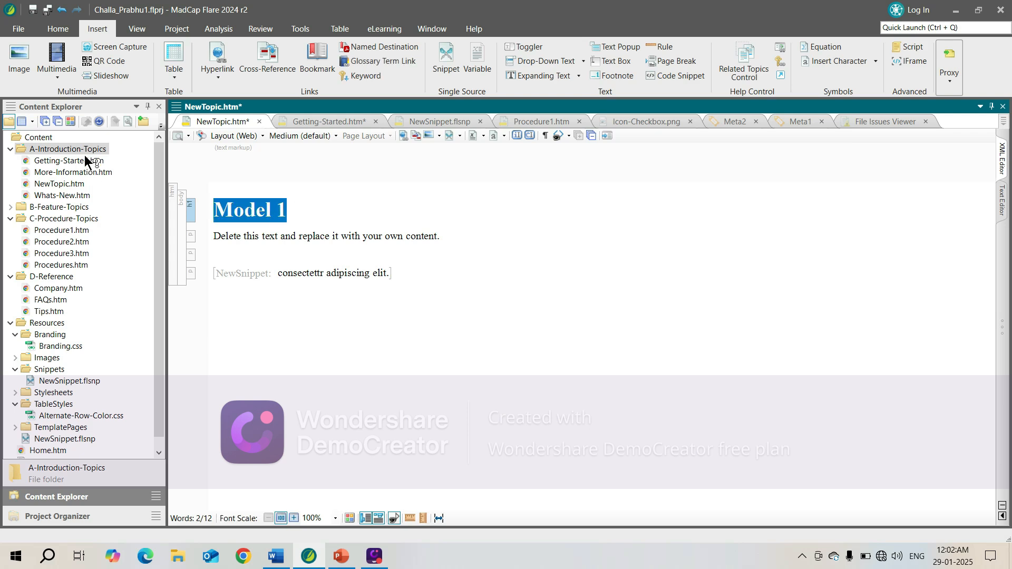
Examine the conditional text and snippet condition options in the topic properties of NewTopic.htm, and close them without applying changes.
{"action": "right_click", "coordinate": [273, 208]}
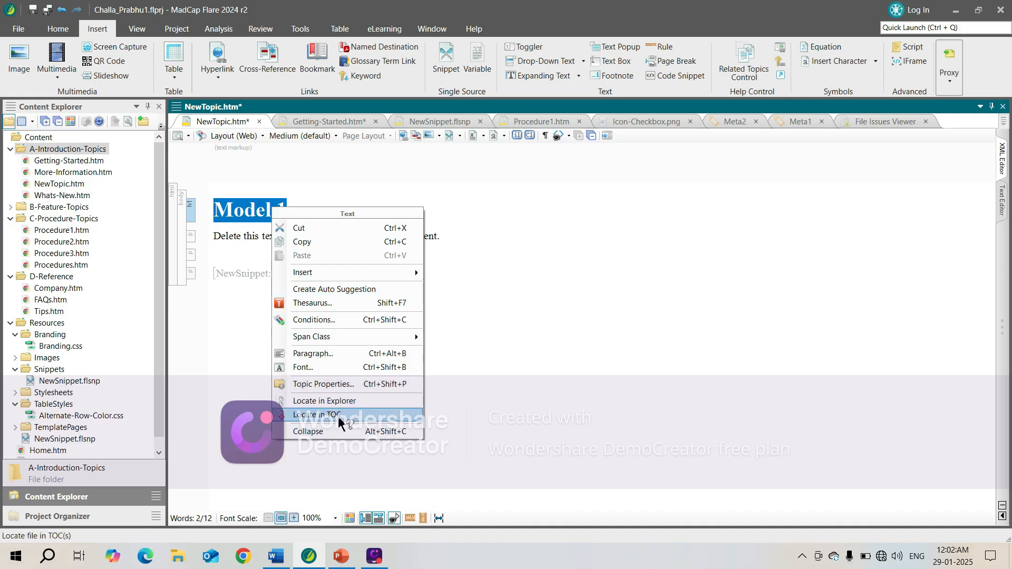
{"action": "left_click", "coordinate": [336, 383]}
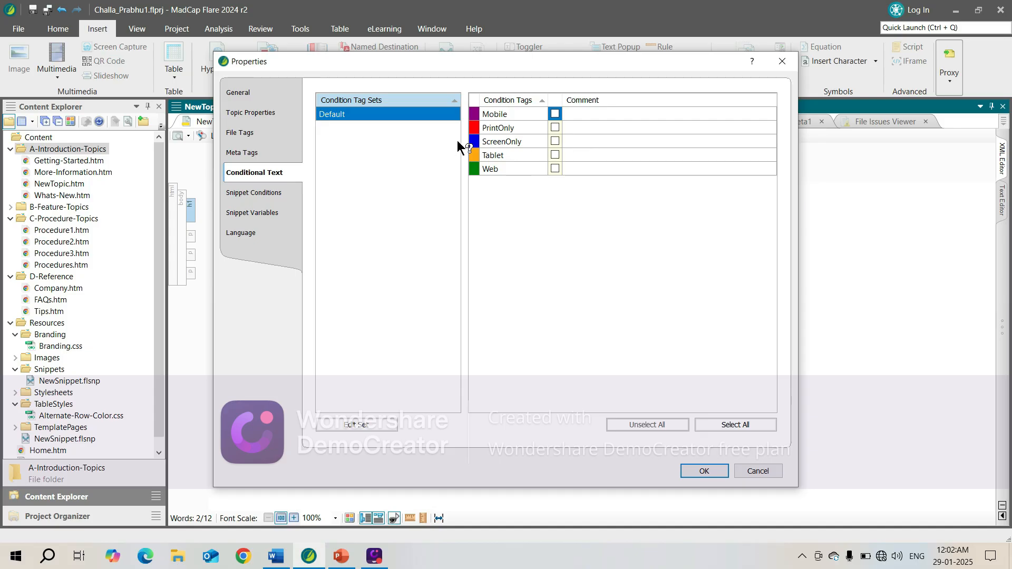
{"action": "left_click", "coordinate": [555, 113]}
{"action": "left_click", "coordinate": [276, 192]}
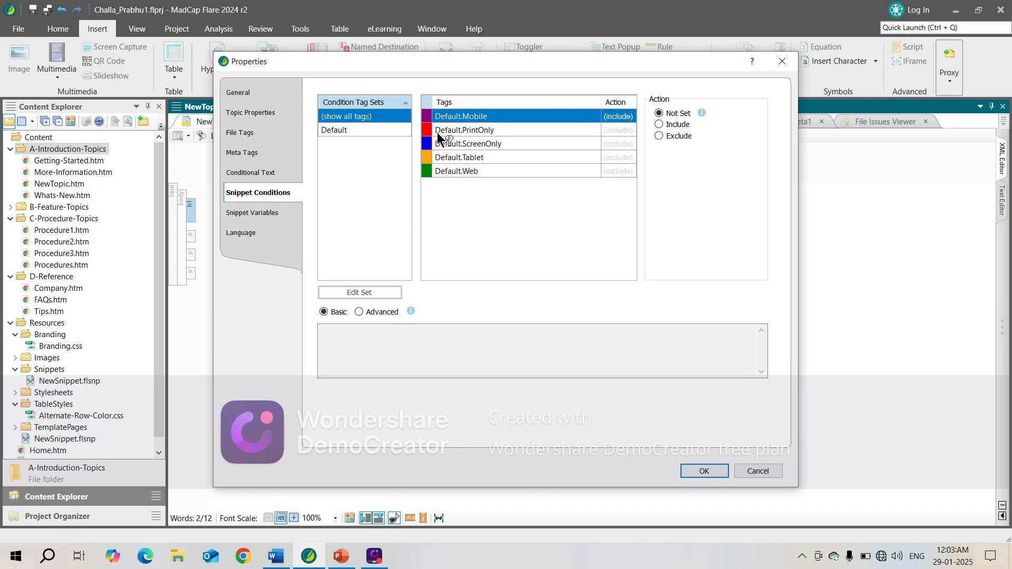
{"action": "left_click", "coordinate": [536, 157]}
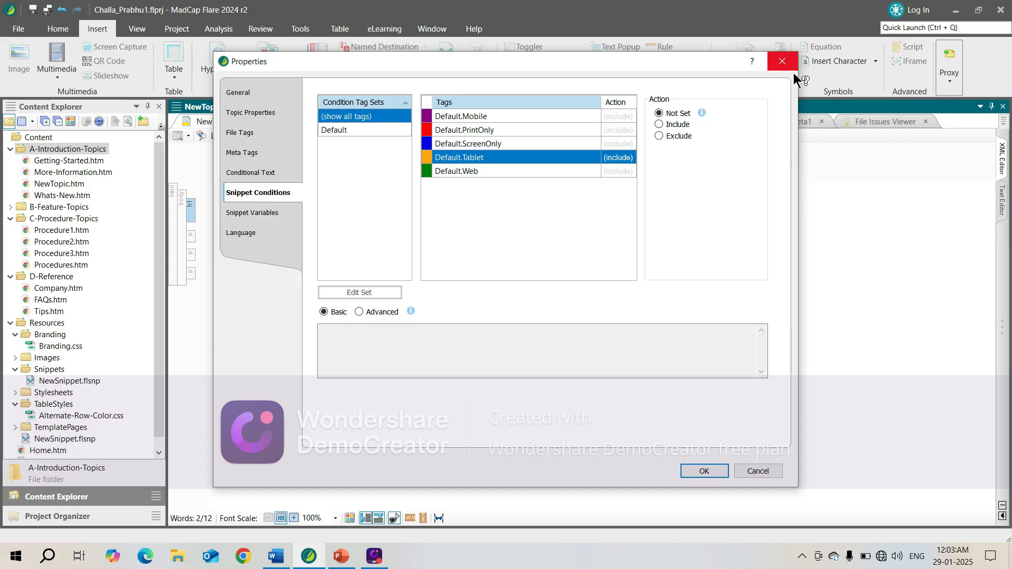
{"action": "left_click", "coordinate": [782, 61]}
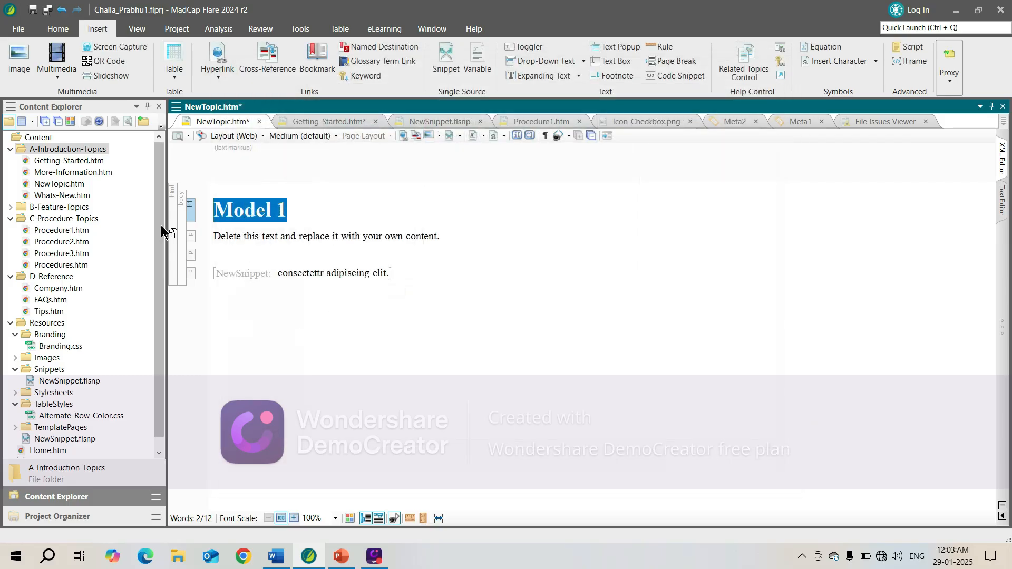
Select the whole content of NewTopic.htm and open the properties of Procedure3.htm in the C-Procedure-Topics folder.
{"action": "left_click_drag", "start_coordinate": [237, 218], "coordinate": [429, 284]}
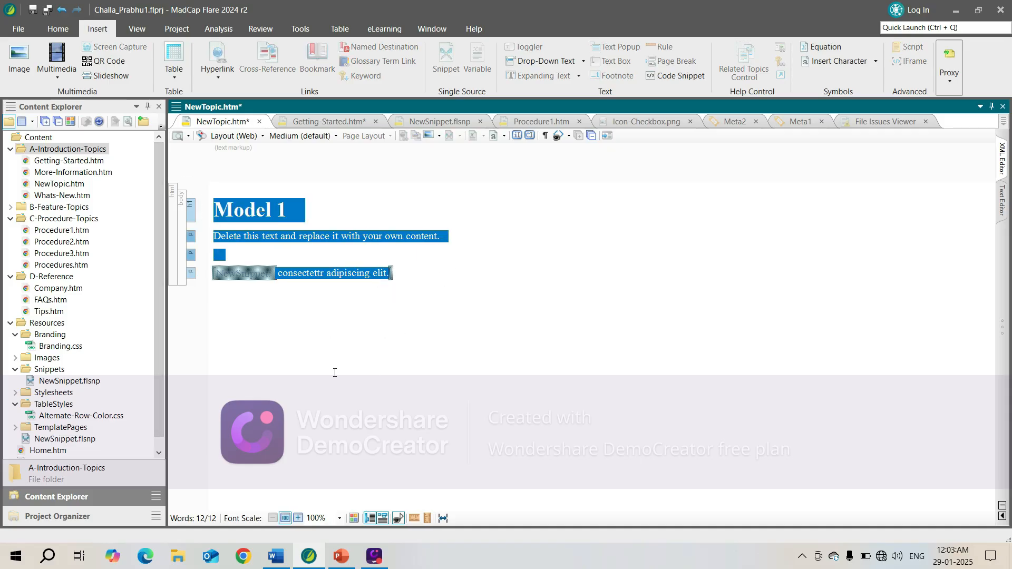
{"action": "right_click", "coordinate": [78, 251]}
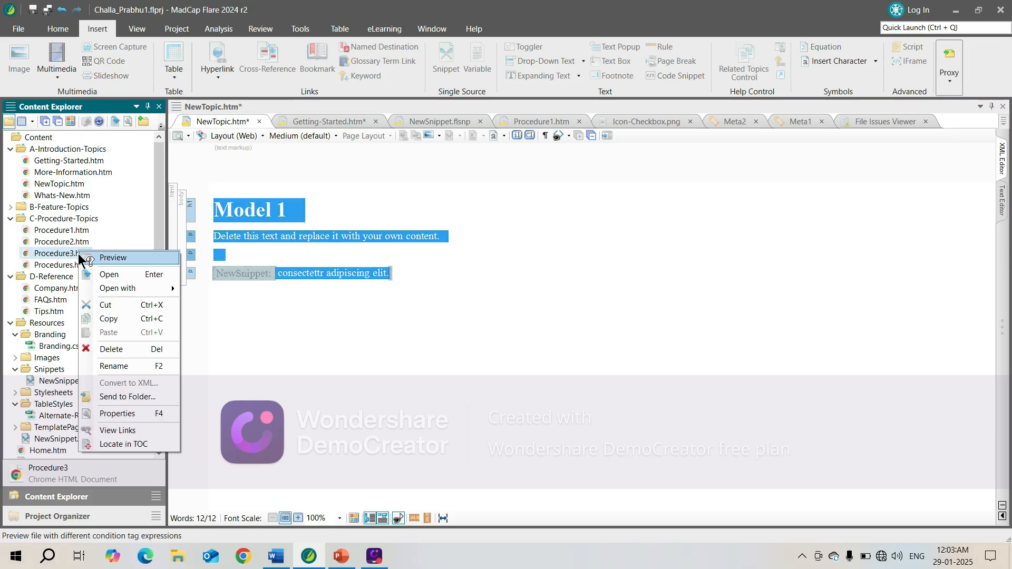
{"action": "left_click", "coordinate": [148, 413]}
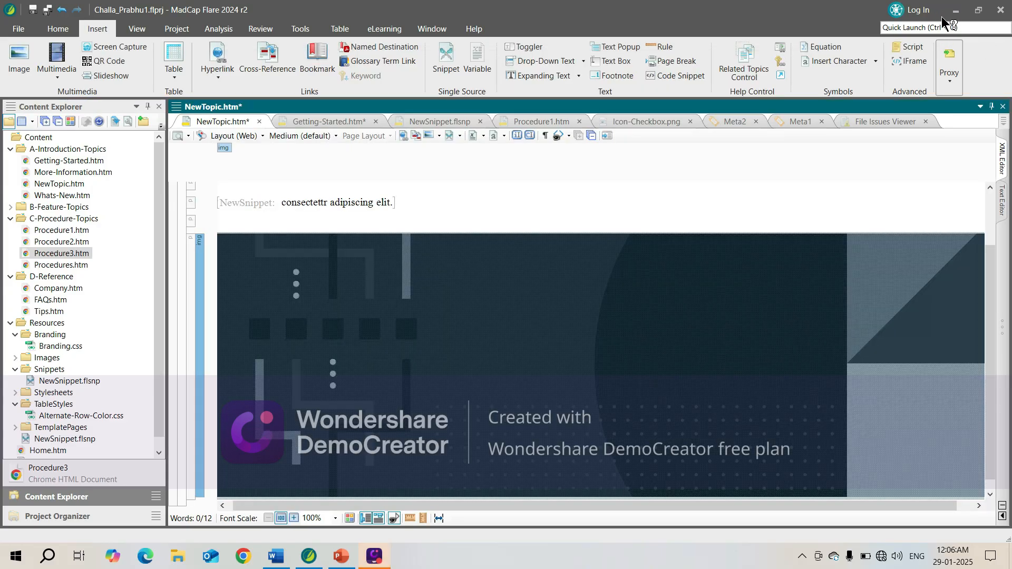
Insert the image Icon-Gears.png from Resources/Images in a new paragraph directly below the snippet in NewTopic.htm.
{"action": "left_click", "coordinate": [417, 199]}
{"action": "left_click", "coordinate": [415, 200]}
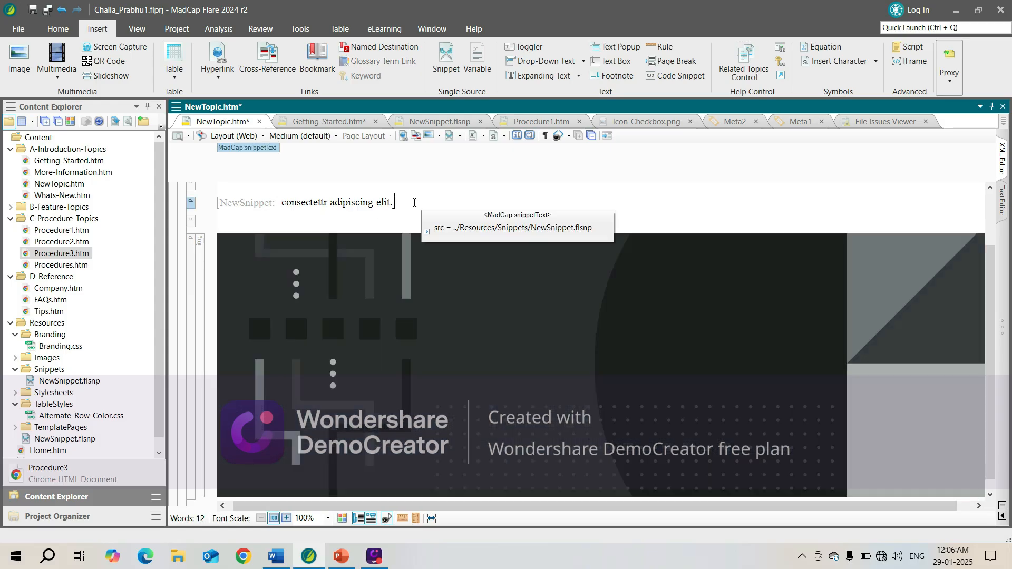
{"action": "key", "text": "Return"}
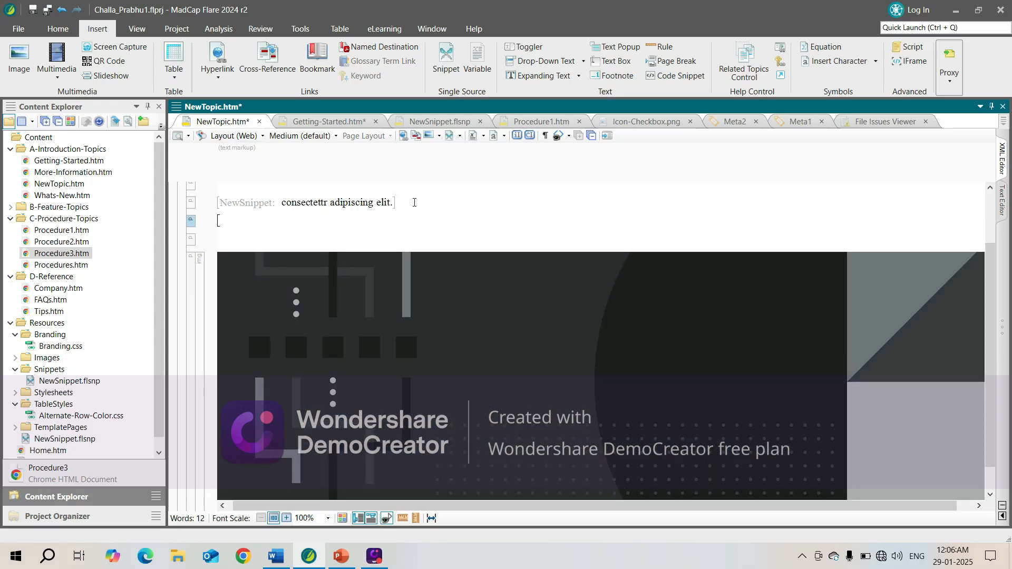
{"action": "left_click", "coordinate": [439, 136]}
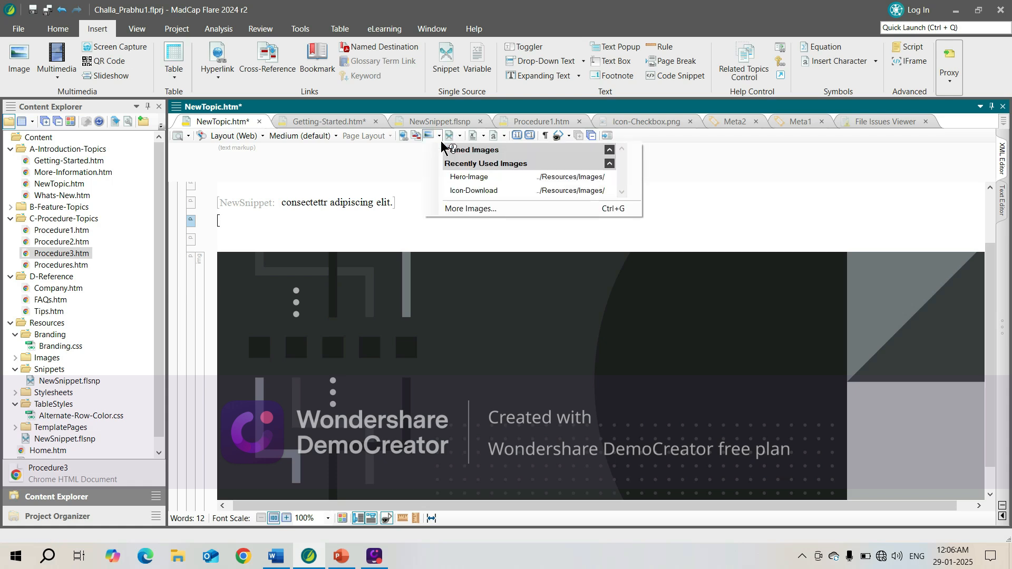
{"action": "left_click", "coordinate": [427, 136]}
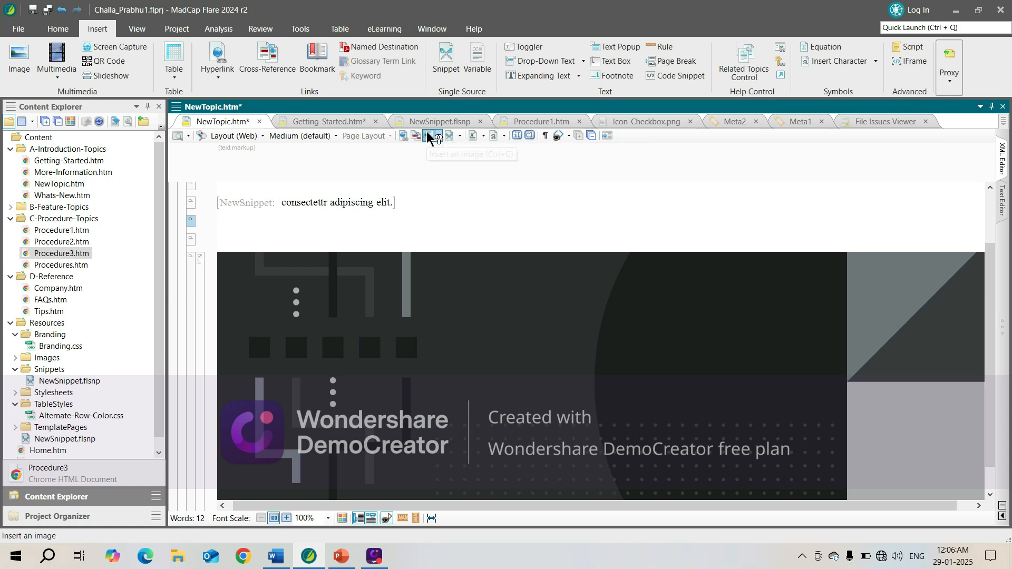
{"action": "left_click", "coordinate": [428, 136]}
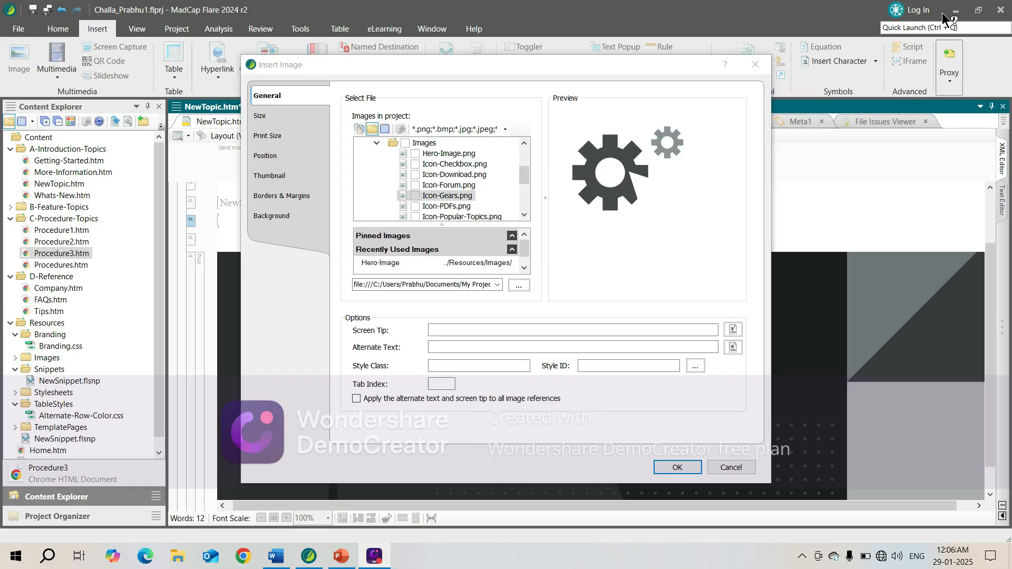
{"action": "left_click", "coordinate": [677, 468]}
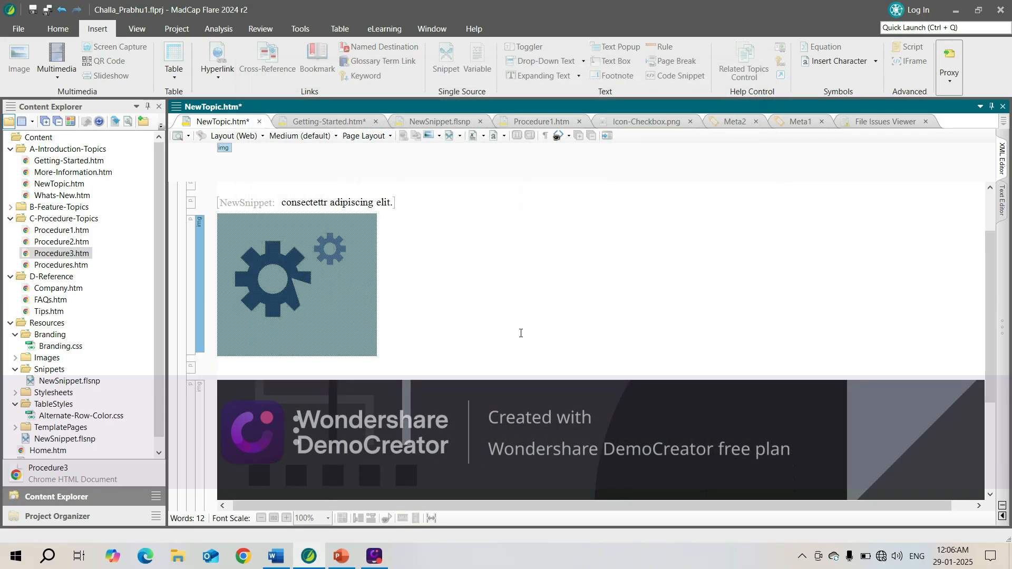
Display the images in NewTopic.htm as thumbnail images in the XML editor.
{"action": "left_click", "coordinate": [503, 422]}
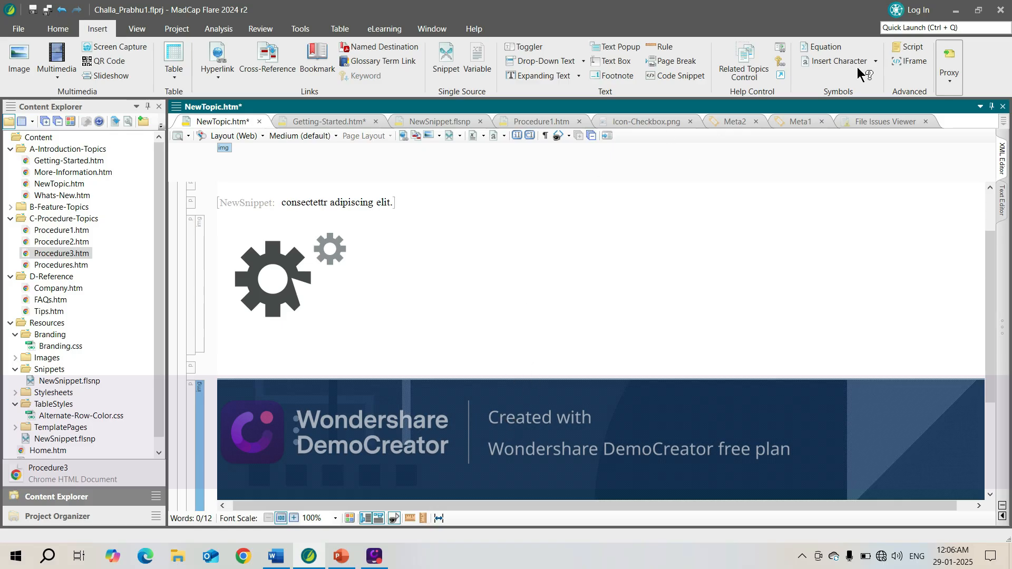
{"action": "left_click", "coordinate": [570, 135]}
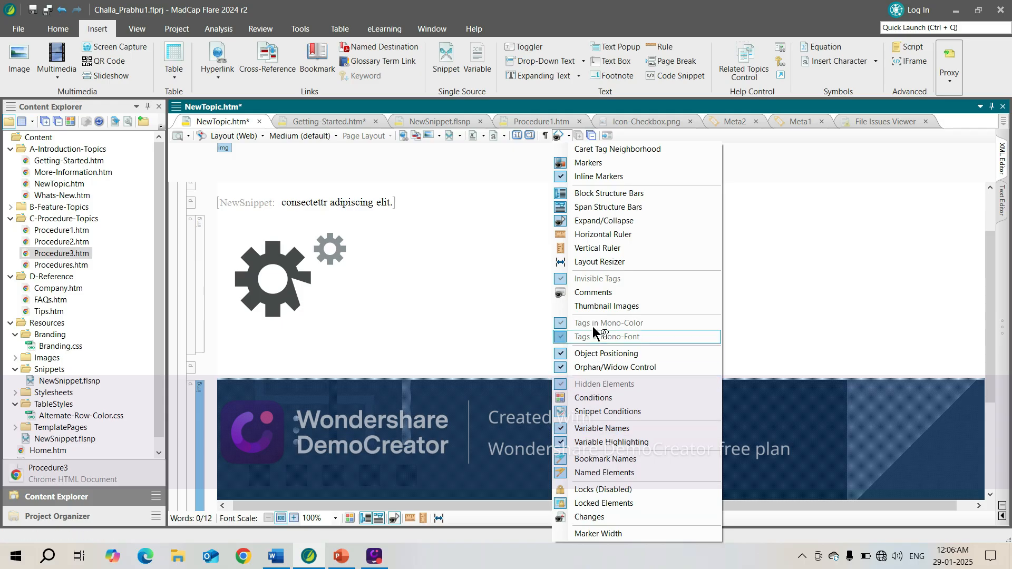
{"action": "left_click", "coordinate": [618, 310]}
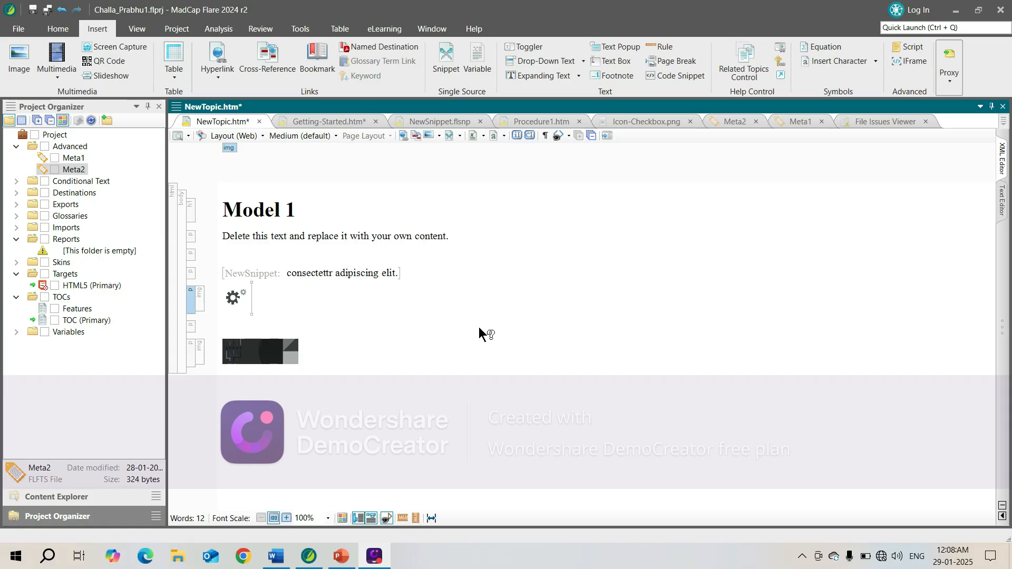
Check the project's Targets folder and the preview target options offered for NewTopic.htm.
{"action": "left_click", "coordinate": [63, 273]}
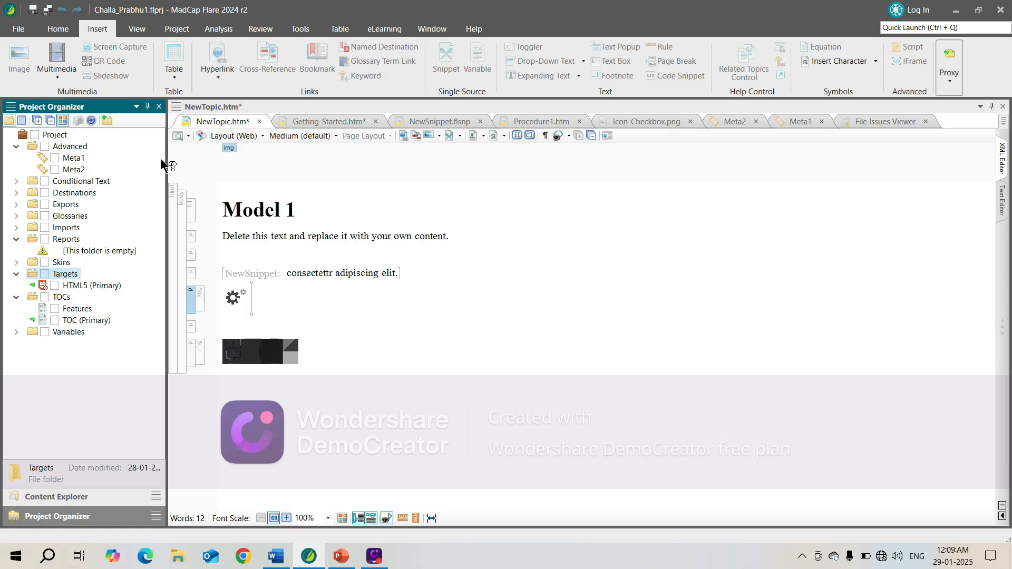
{"action": "left_click", "coordinate": [189, 135]}
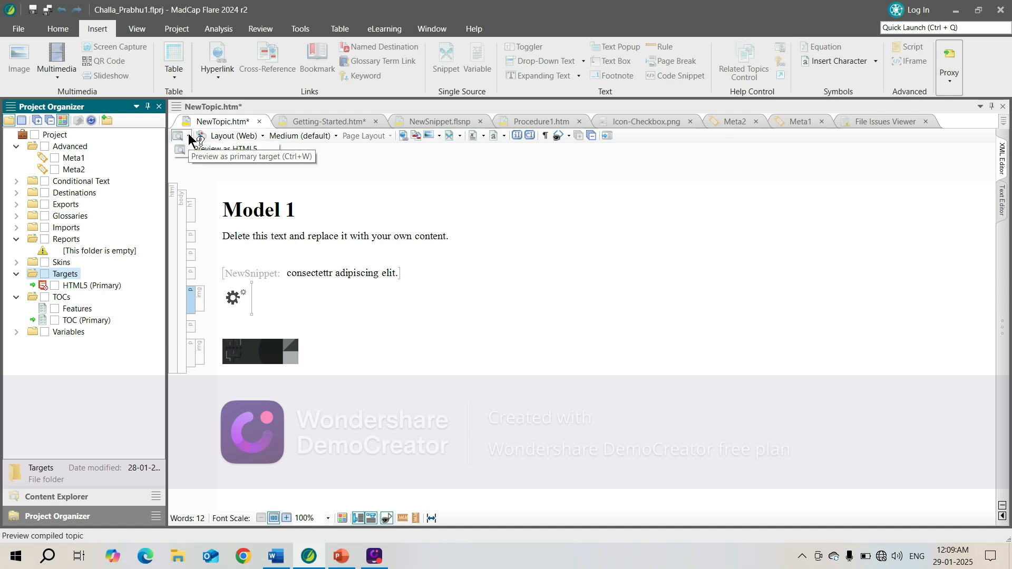
{"action": "left_click", "coordinate": [188, 134]}
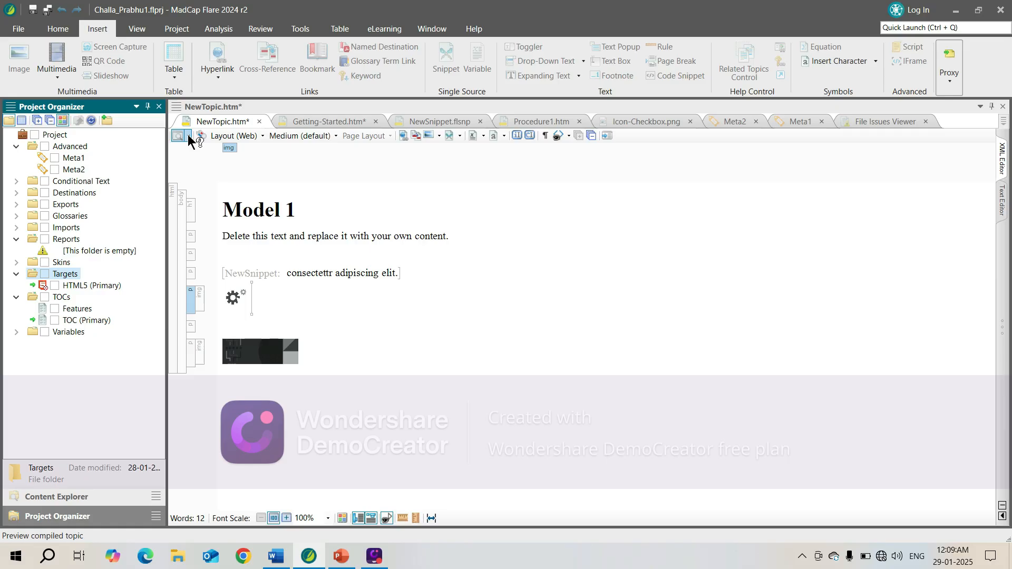
{"action": "left_click", "coordinate": [188, 134]}
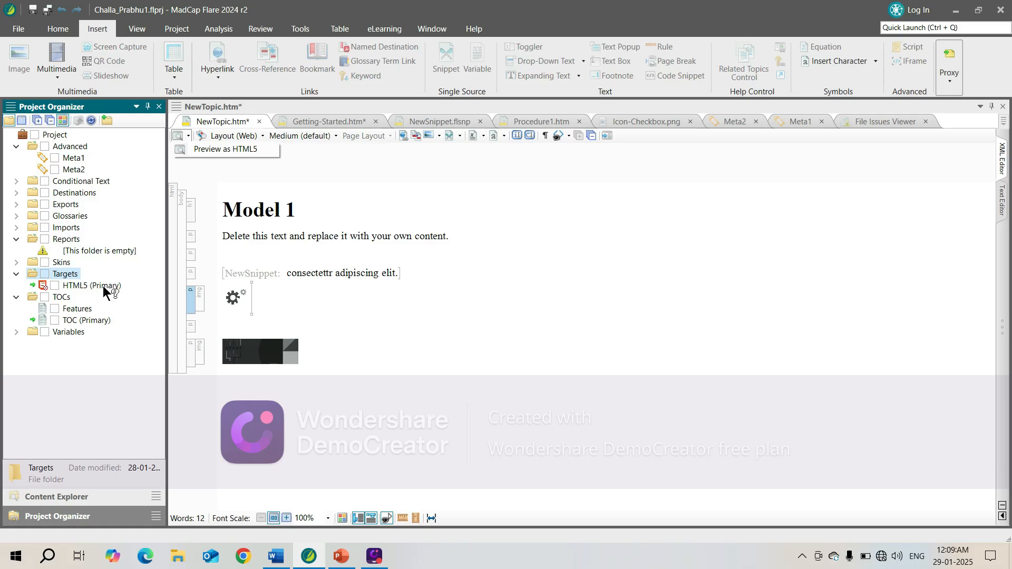
{"action": "left_click", "coordinate": [626, 368]}
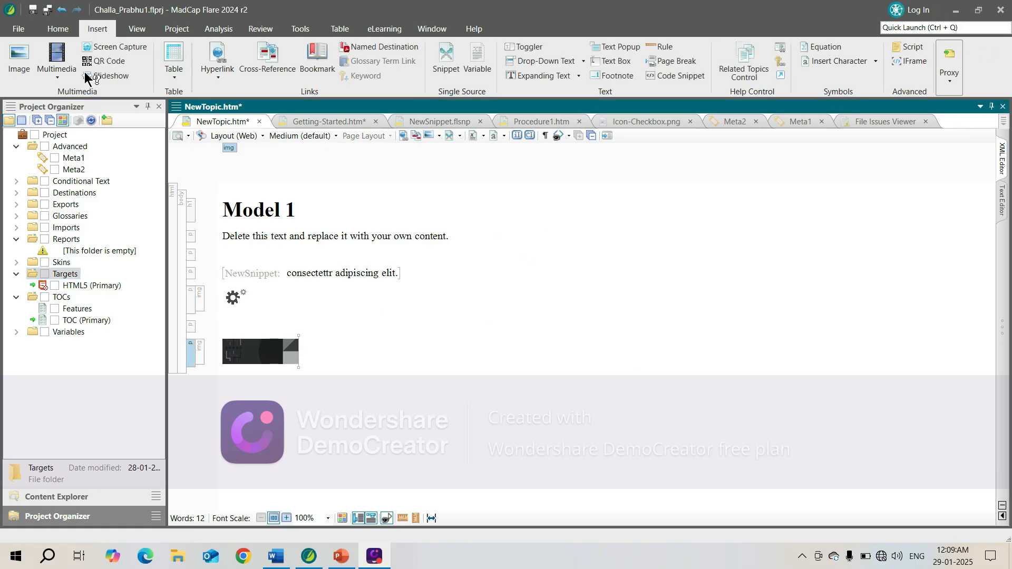
Try a conditional text expression including Default.PrintOnly and excluding Default.ScreenOnly for NewTopic.htm, and close the dialog without applying it.
{"action": "left_click", "coordinate": [203, 135]}
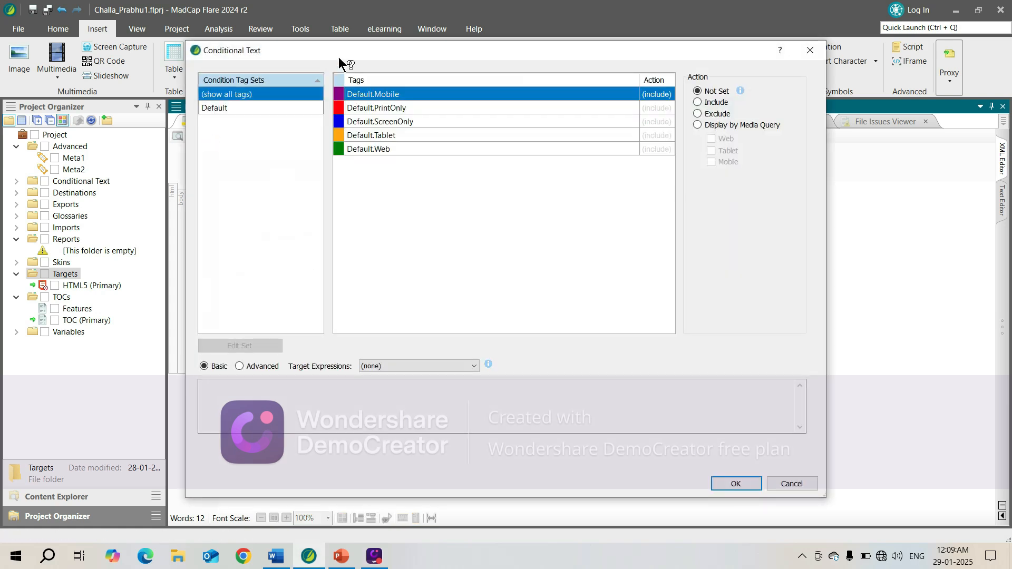
{"action": "left_click_drag", "start_coordinate": [343, 55], "coordinate": [455, 104]}
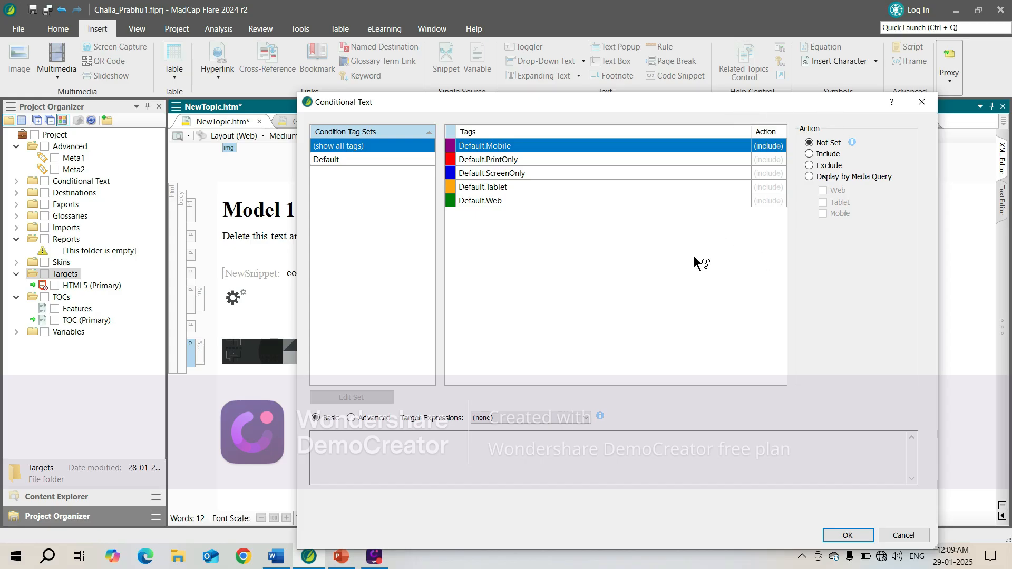
{"action": "left_click", "coordinate": [495, 172]}
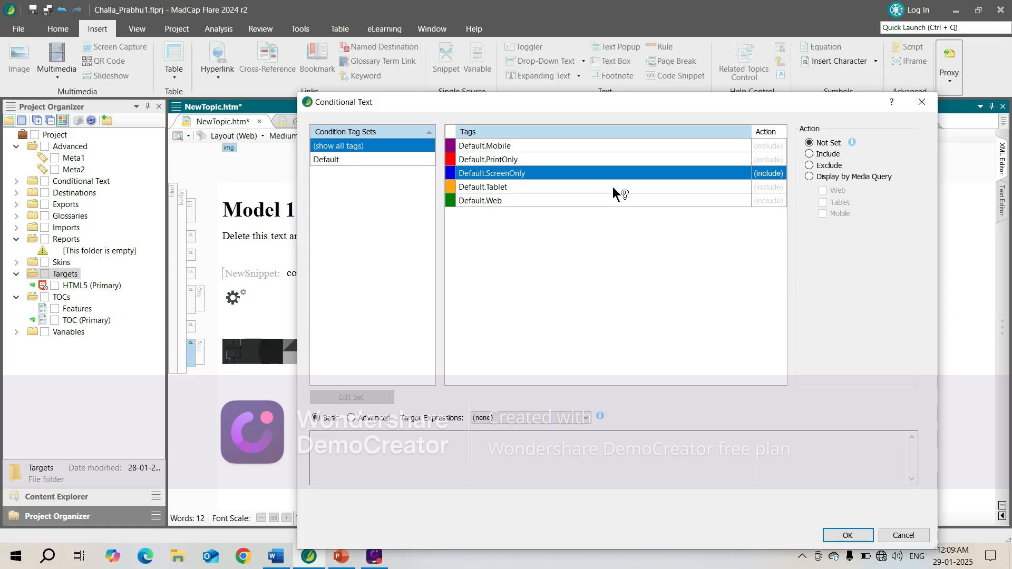
{"action": "left_click", "coordinate": [568, 158]}
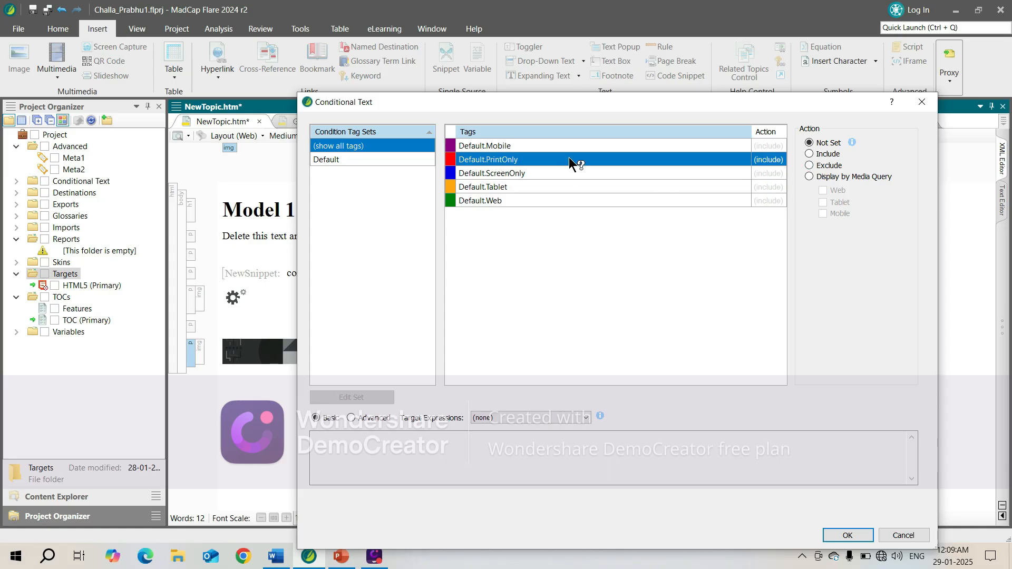
{"action": "left_click", "coordinate": [808, 153]}
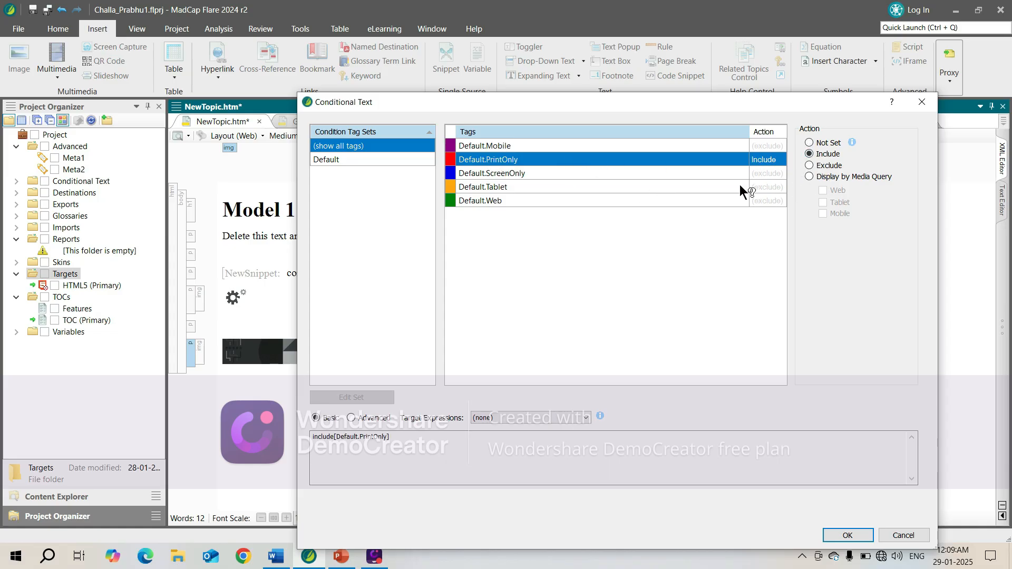
{"action": "left_click", "coordinate": [765, 172]}
{"action": "left_click", "coordinate": [810, 165]}
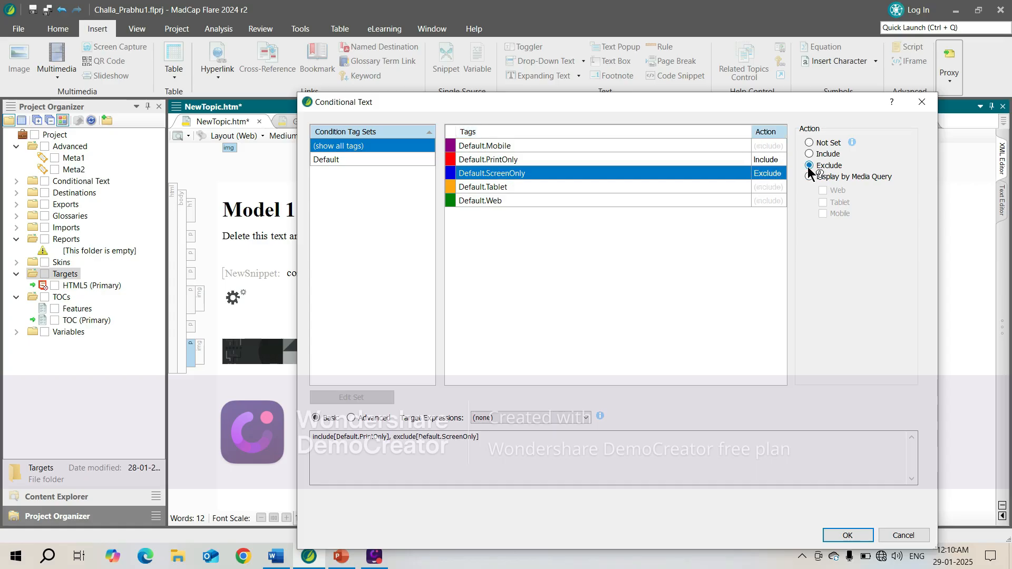
{"action": "left_click", "coordinate": [921, 103]}
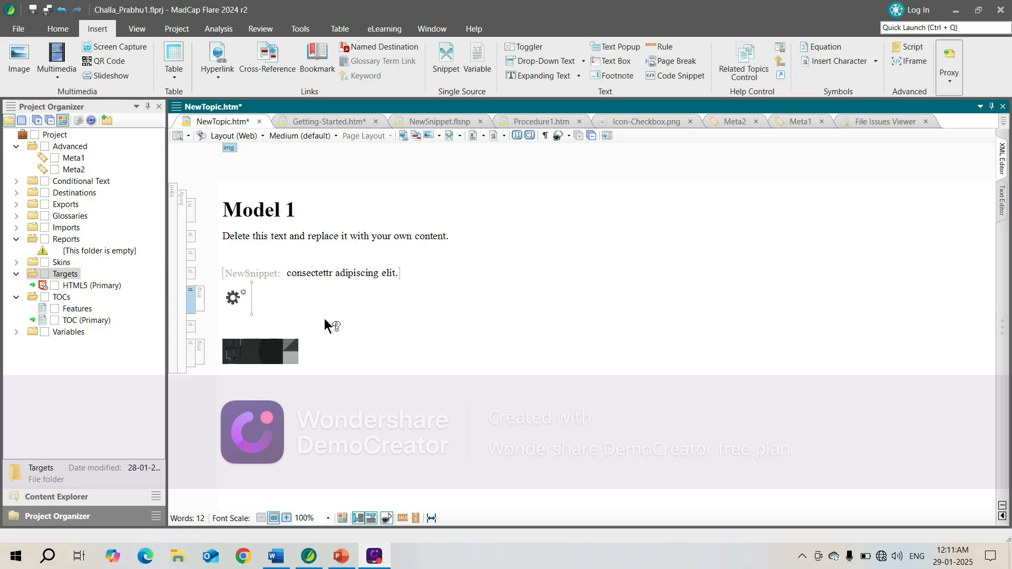
Unbind the paragraph tag of the first body text and the h1 tag of the "Model 1" heading in NewTopic.htm.
{"action": "right_click", "coordinate": [191, 235]}
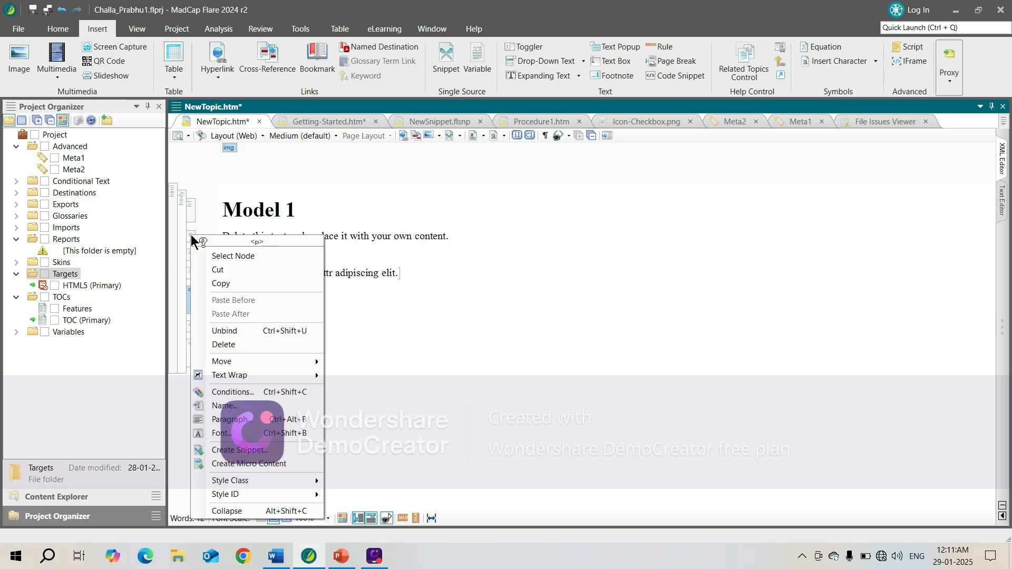
{"action": "left_click", "coordinate": [254, 330]}
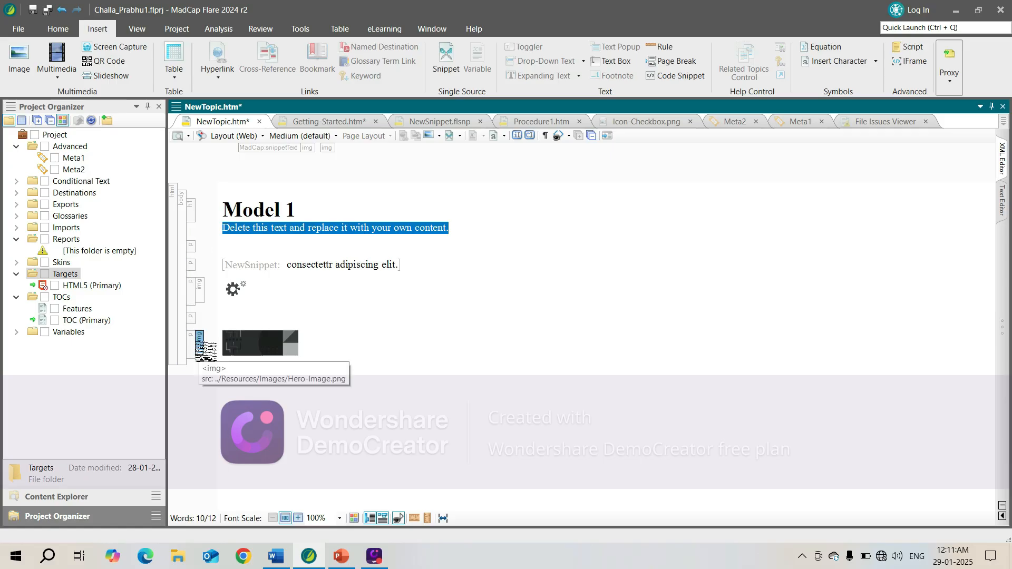
{"action": "right_click", "coordinate": [200, 345]}
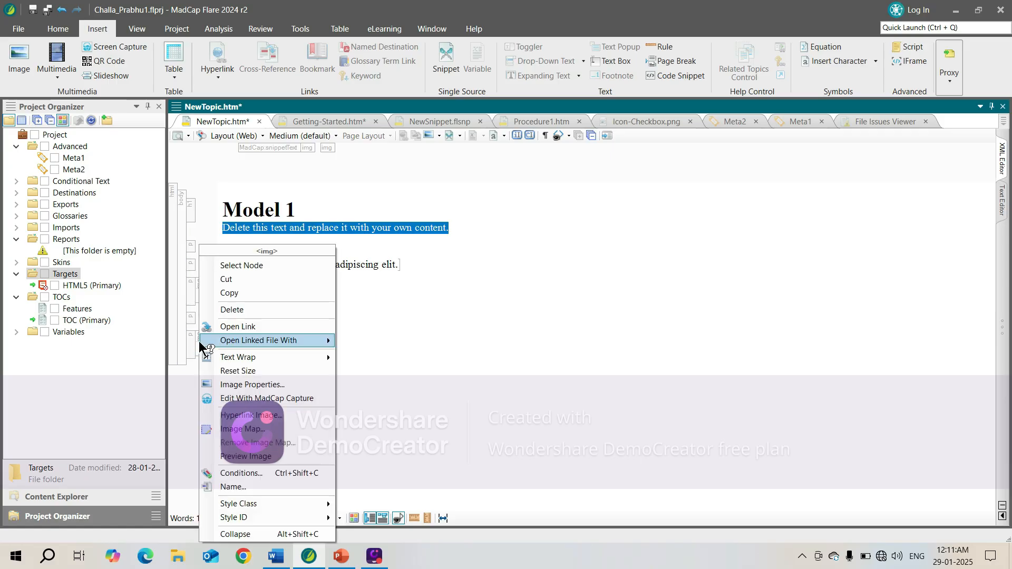
{"action": "left_click", "coordinate": [190, 211]}
{"action": "right_click", "coordinate": [192, 210]}
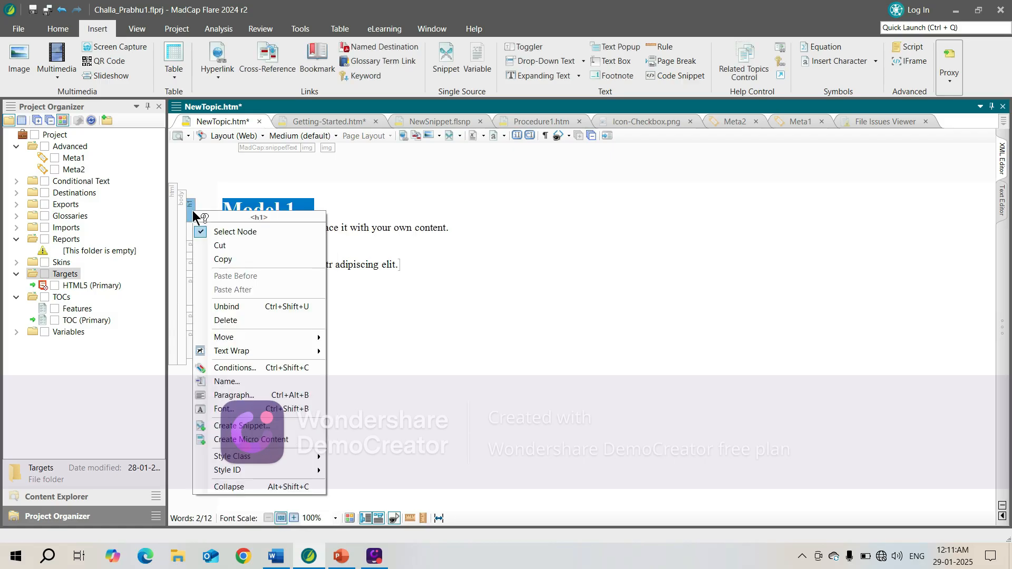
{"action": "left_click", "coordinate": [254, 307]}
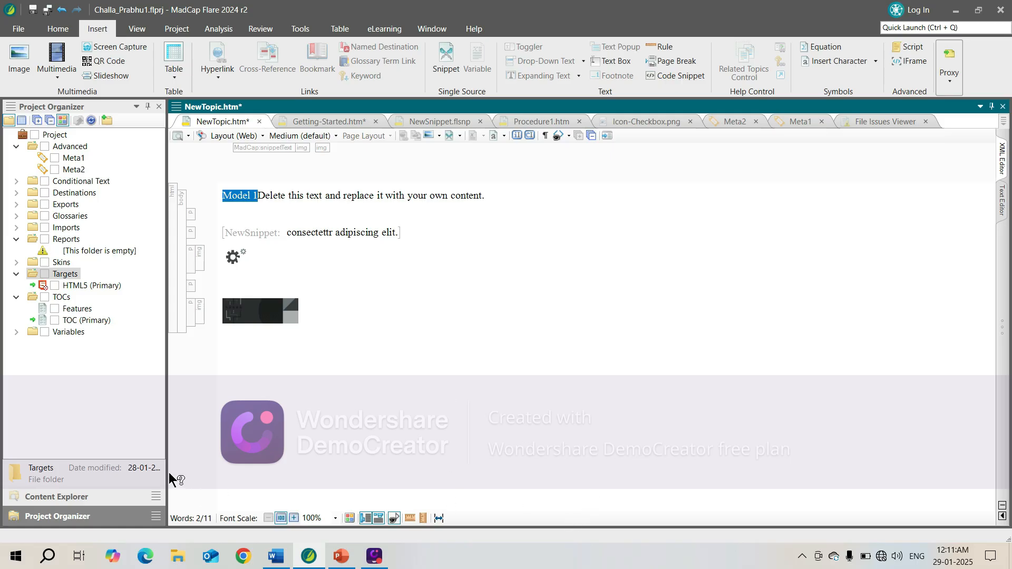
{"action": "left_click", "coordinate": [478, 268]}
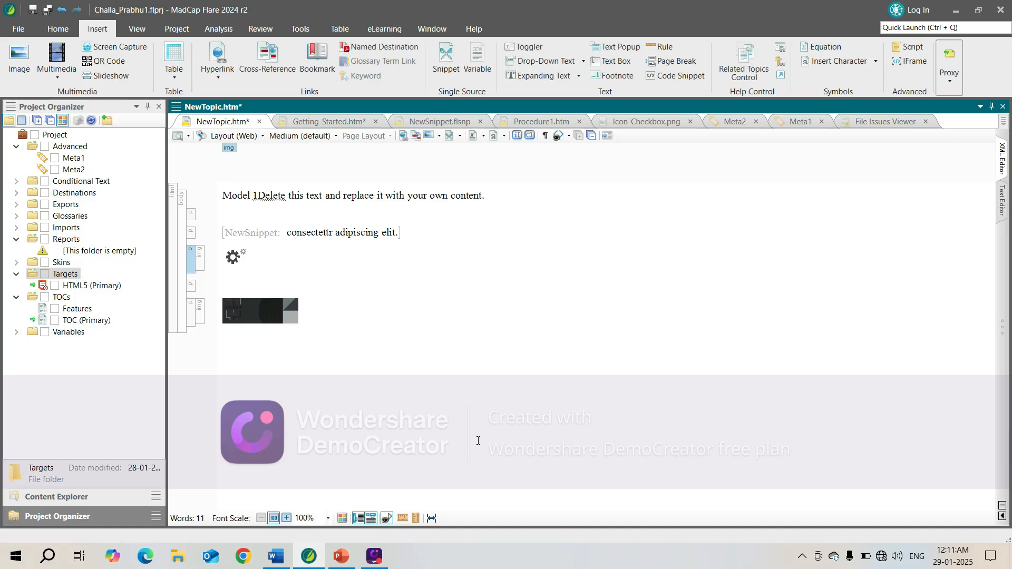
Review the feature list slide in PowerPoint, return to Flare, and open the Styles.css stylesheet from the project's Stylesheets folder.
{"action": "left_click", "coordinate": [341, 556]}
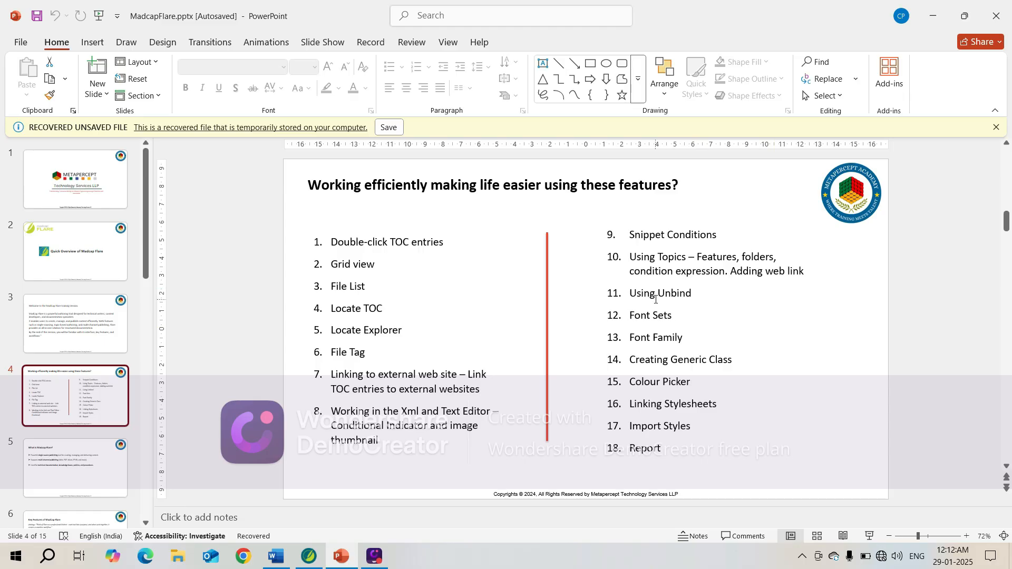
{"action": "left_click", "coordinate": [938, 14]}
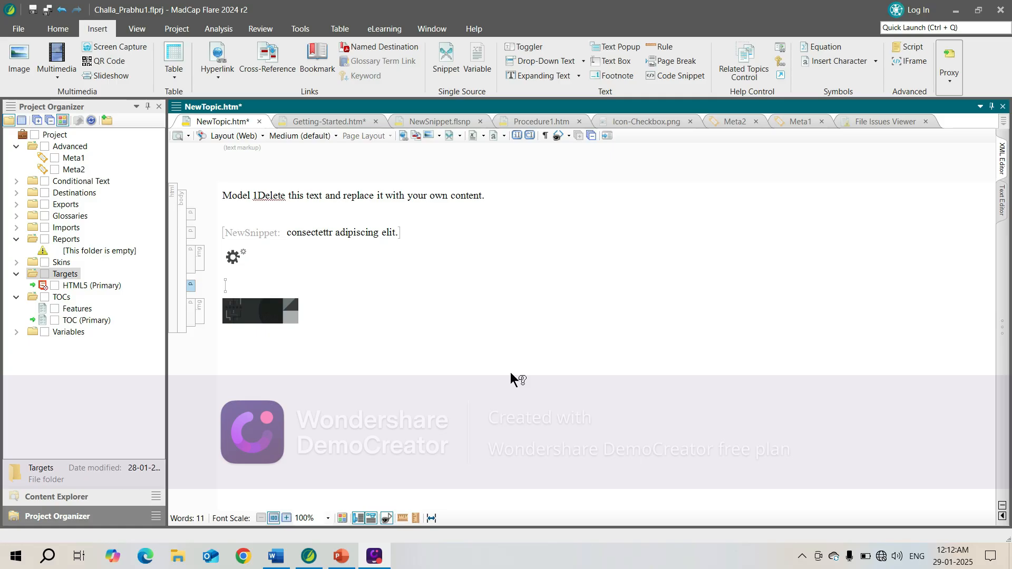
{"action": "left_click", "coordinate": [43, 501]}
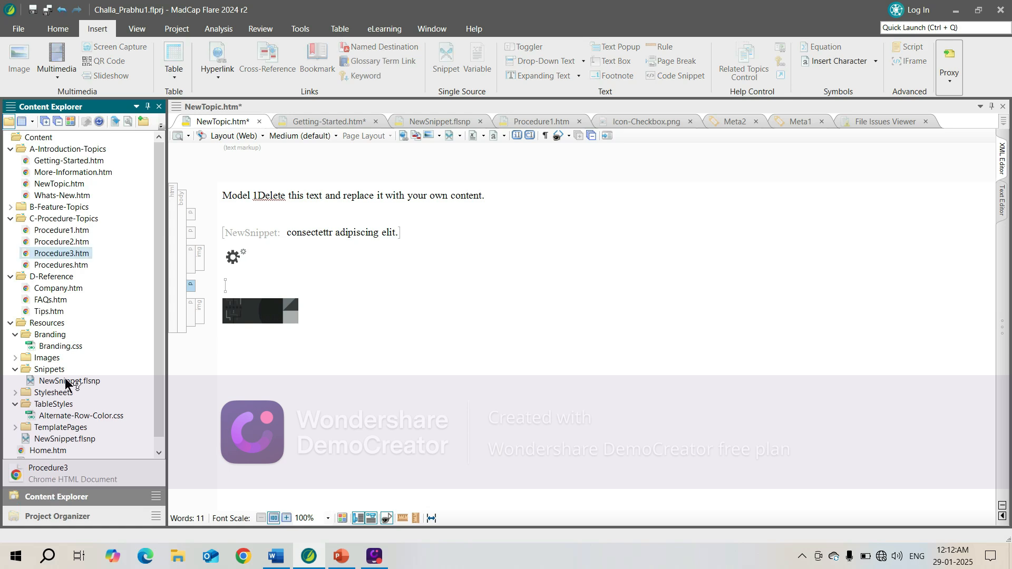
{"action": "left_click", "coordinate": [14, 393]}
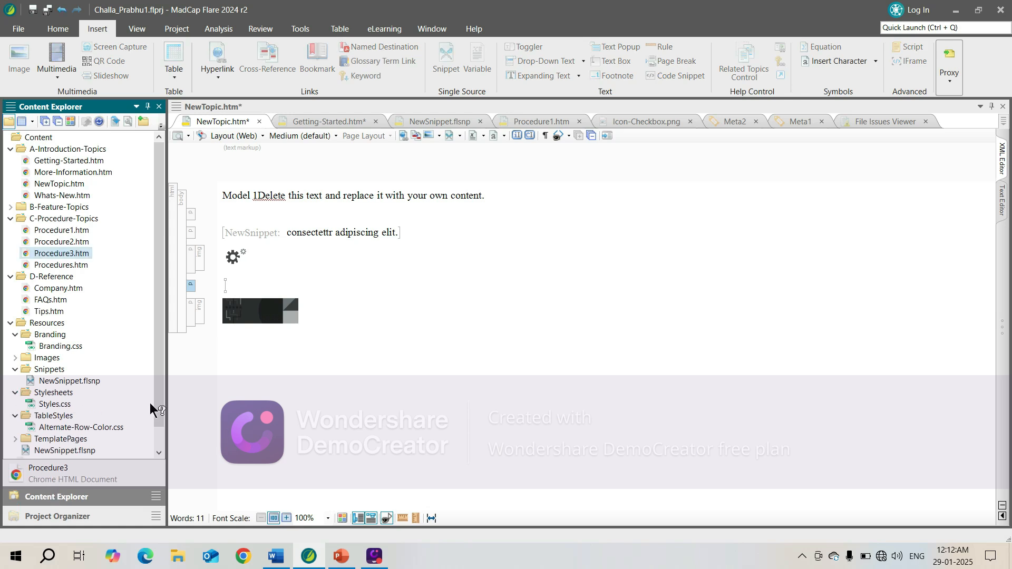
{"action": "left_click_drag", "start_coordinate": [156, 402], "coordinate": [163, 430]}
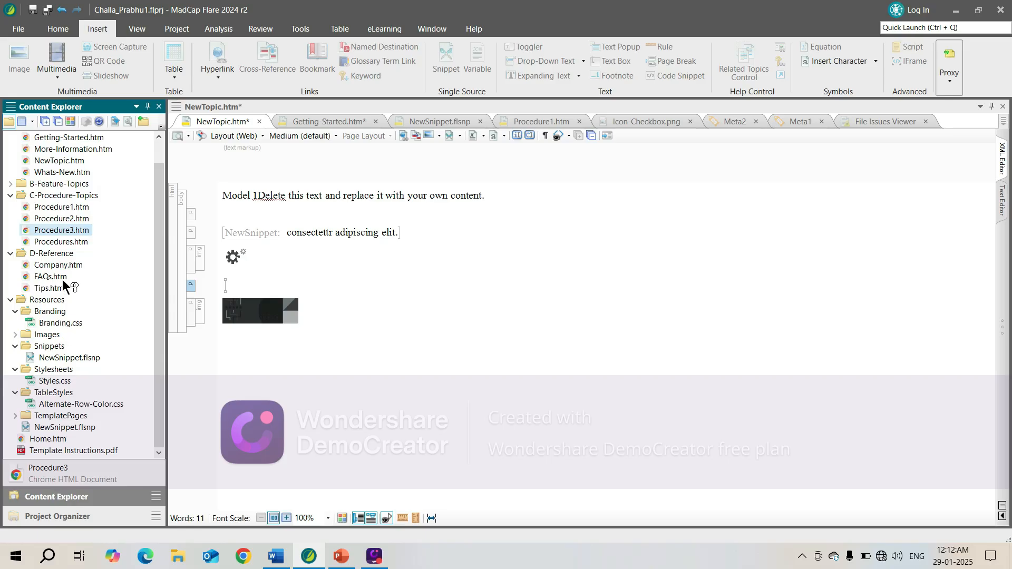
{"action": "left_click", "coordinate": [54, 369]}
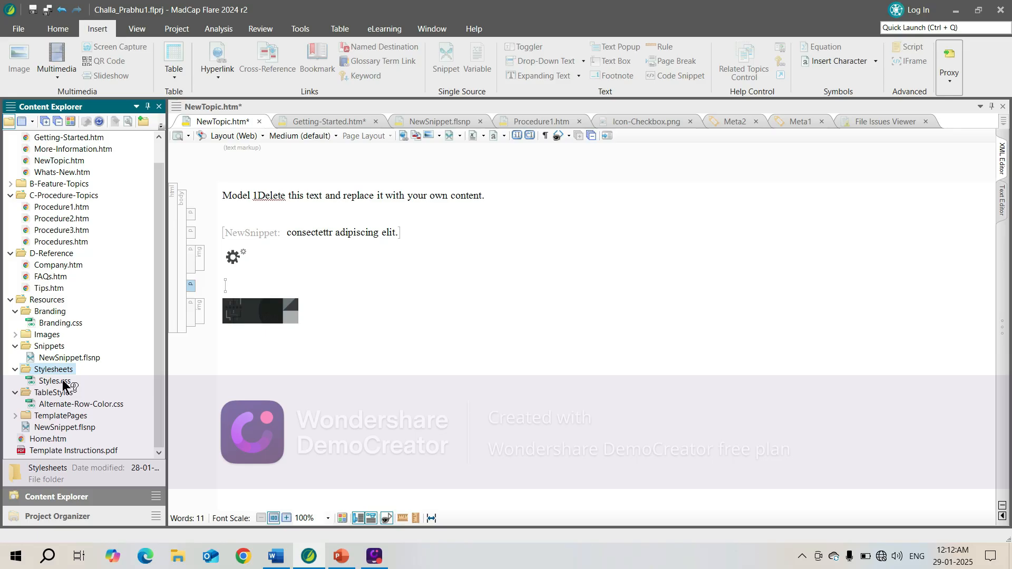
{"action": "double_click", "coordinate": [54, 381]}
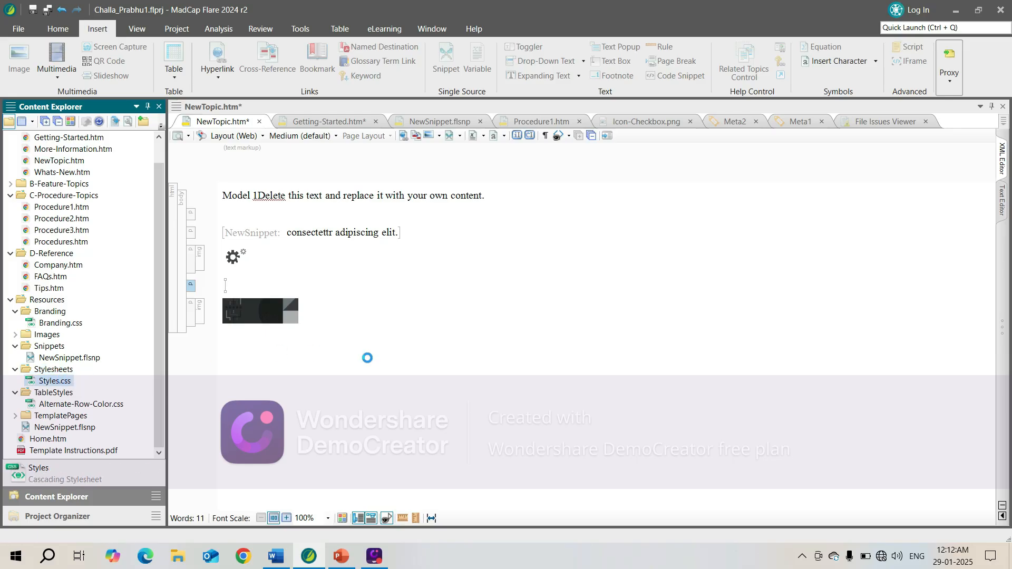
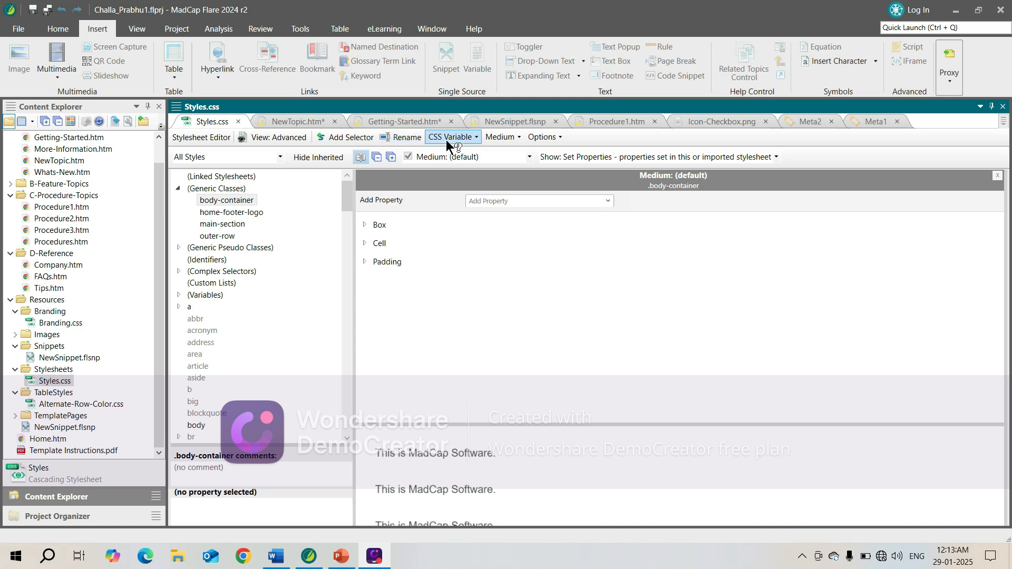
Open the Font Set Manager for Styles.css and start a new font set named Metapercept.
{"action": "left_click", "coordinate": [518, 136]}
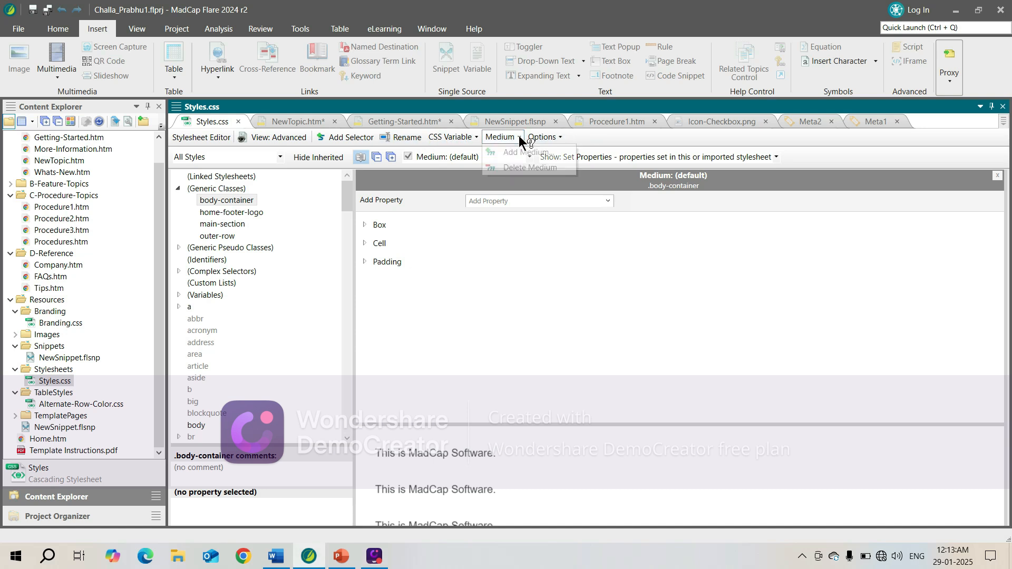
{"action": "left_click", "coordinate": [494, 258]}
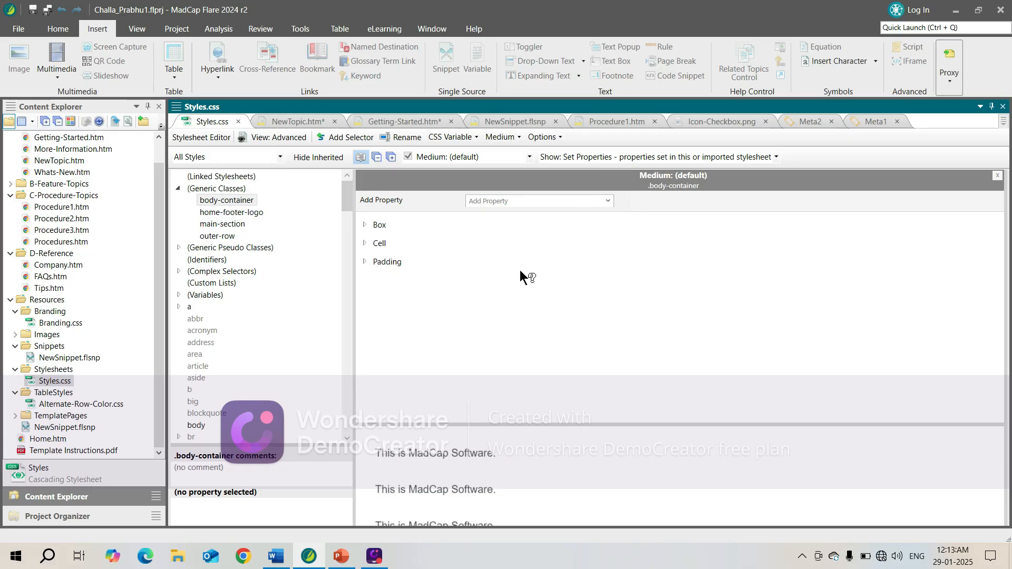
{"action": "left_click", "coordinate": [559, 136]}
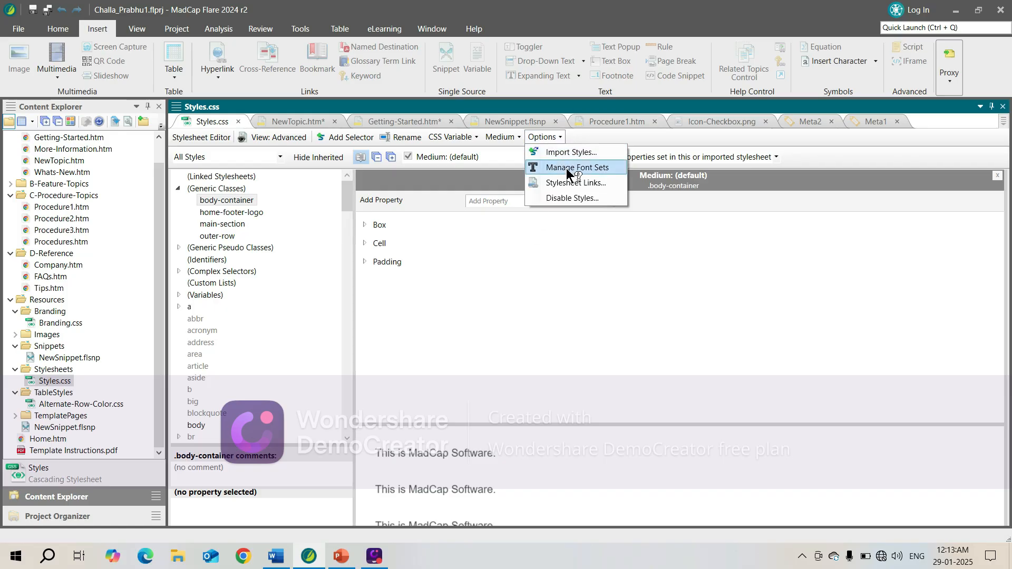
{"action": "left_click", "coordinate": [568, 168]}
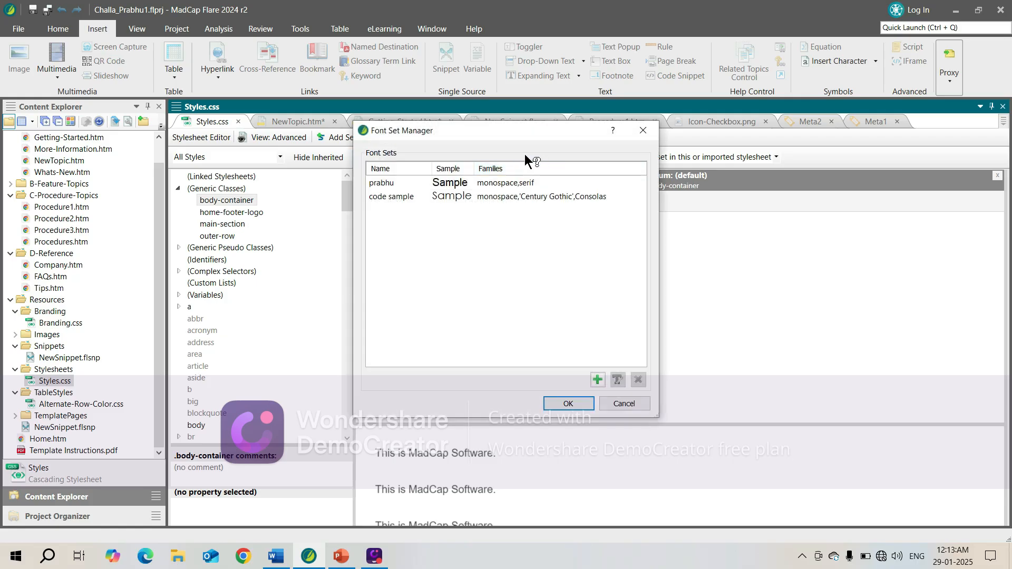
{"action": "left_click_drag", "start_coordinate": [521, 132], "coordinate": [648, 163]}
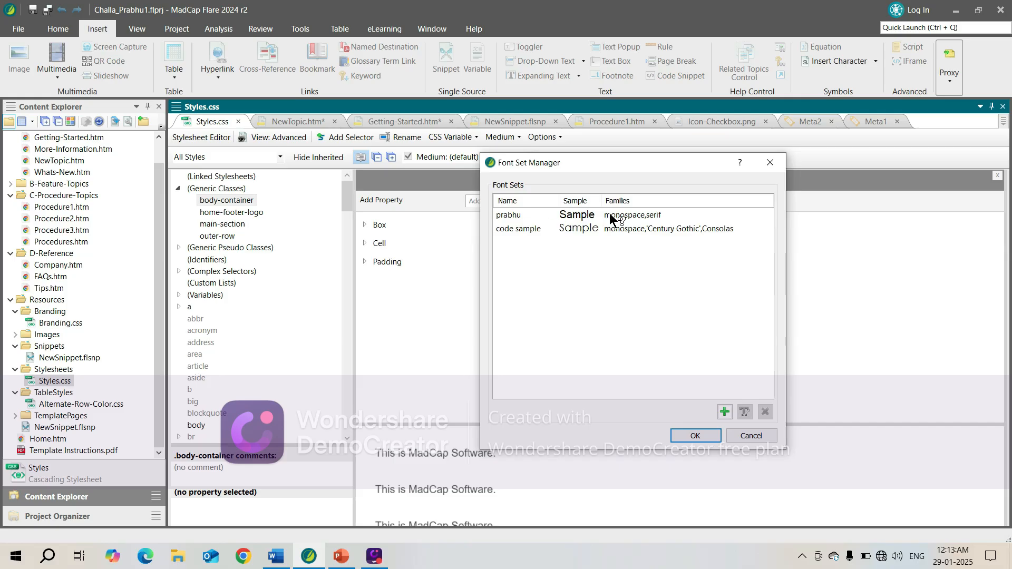
{"action": "left_click", "coordinate": [726, 411]}
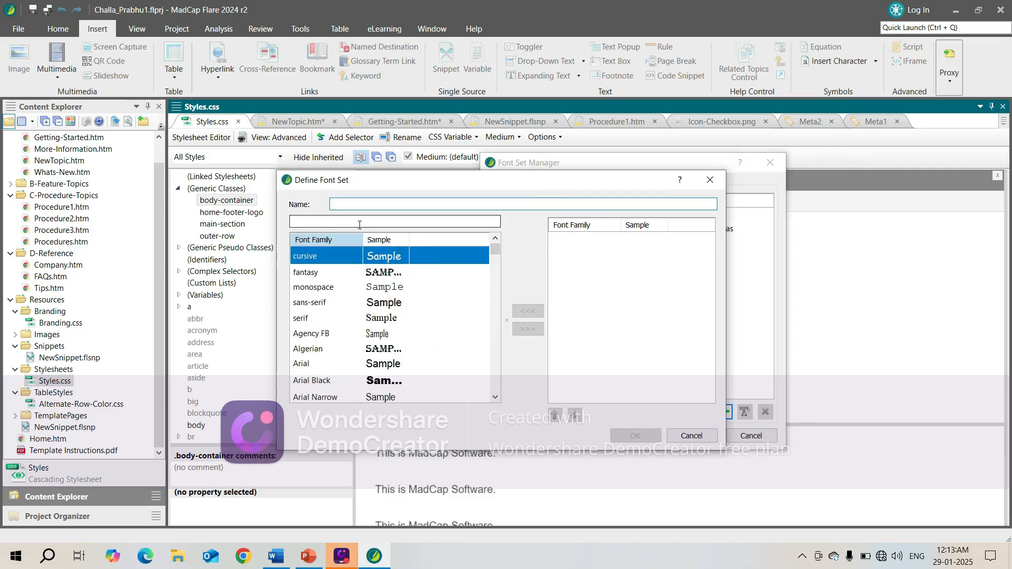
{"action": "type", "text": "Meta"}
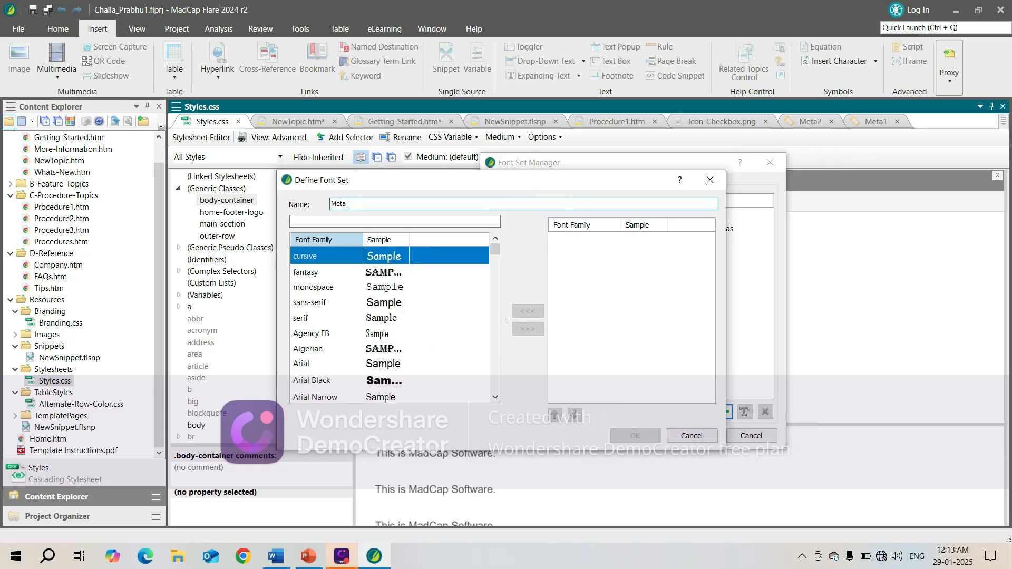
{"action": "type", "text": "percept"}
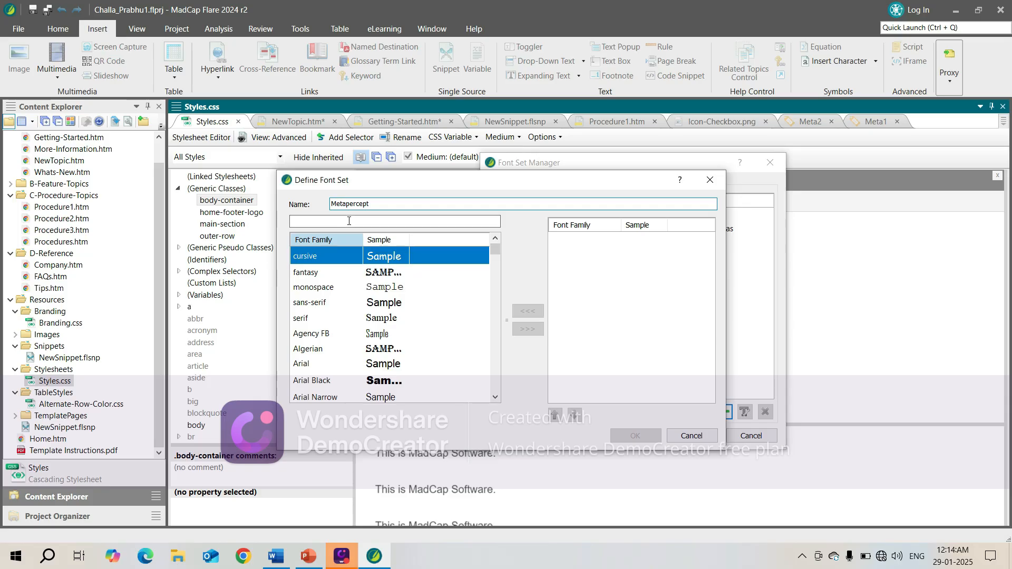
Add the monospace, Algerian and Arial Black font families to the Metapercept font set.
{"action": "left_click", "coordinate": [365, 286]}
{"action": "left_click", "coordinate": [529, 329]}
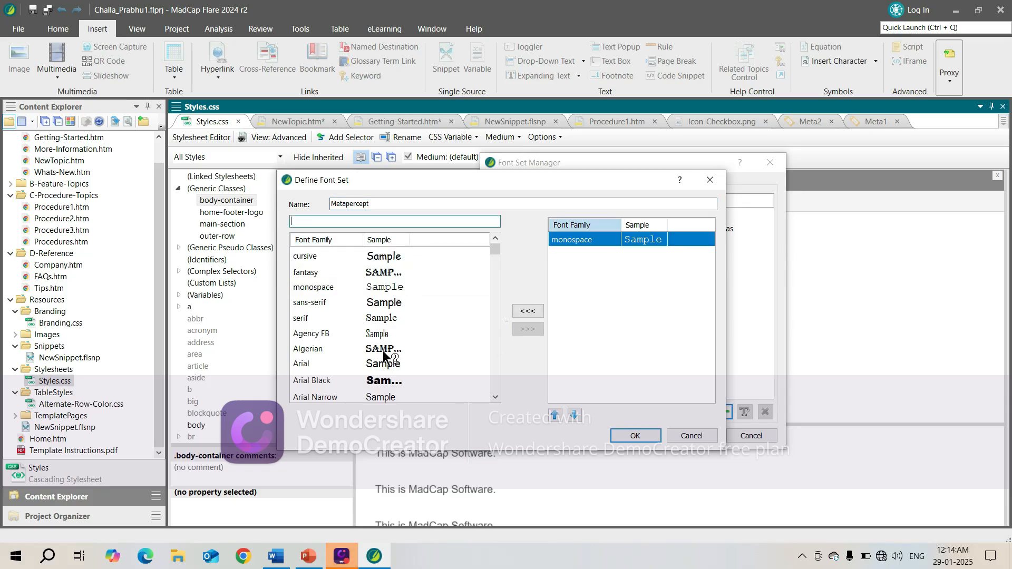
{"action": "left_click", "coordinate": [383, 349]}
{"action": "left_click", "coordinate": [527, 329]}
{"action": "left_click", "coordinate": [405, 380]}
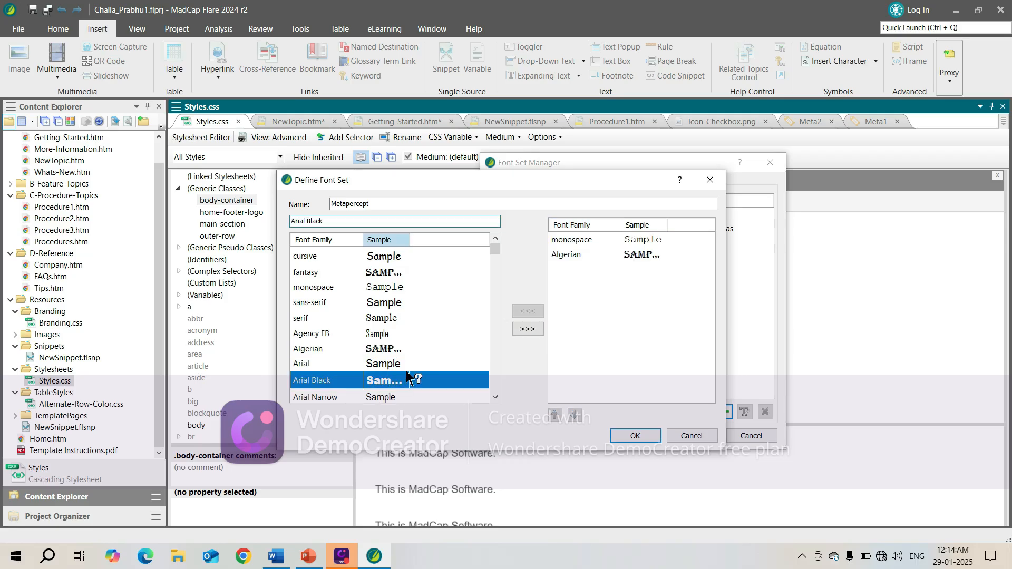
{"action": "left_click", "coordinate": [527, 330]}
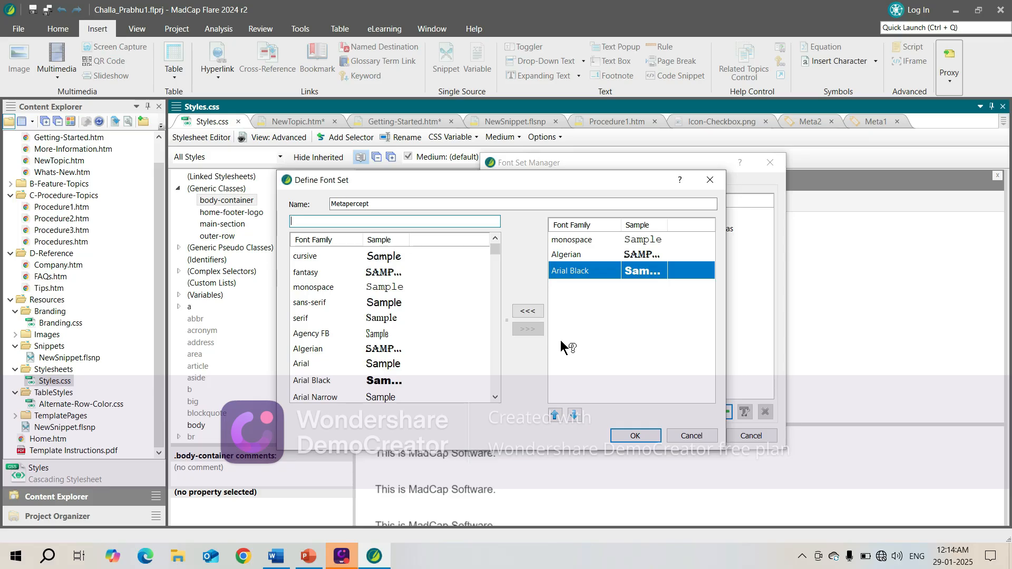
Move Arial Black above Algerian in the Metapercept font set and save the font sets.
{"action": "left_click", "coordinate": [572, 255]}
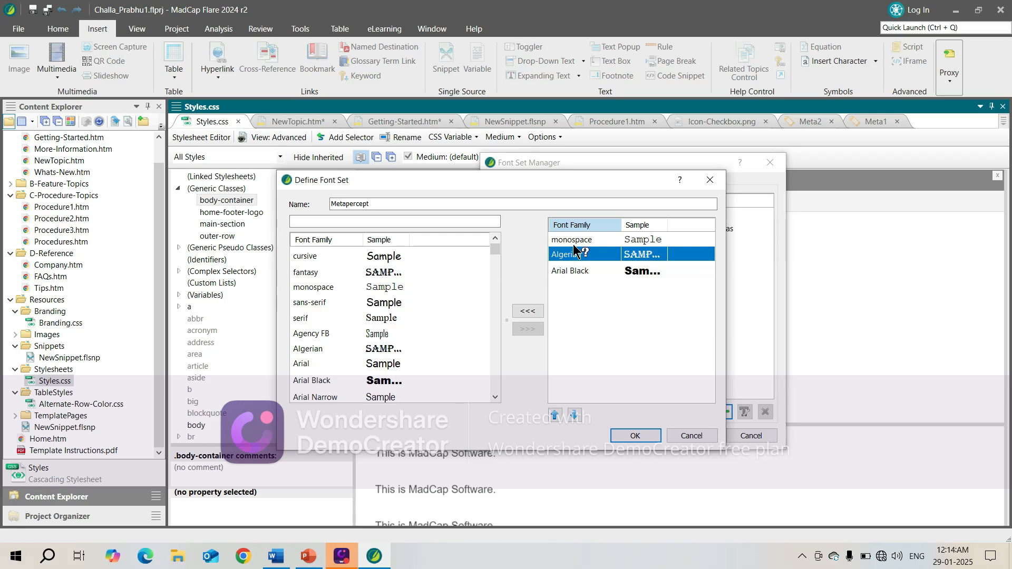
{"action": "left_click", "coordinate": [581, 272]}
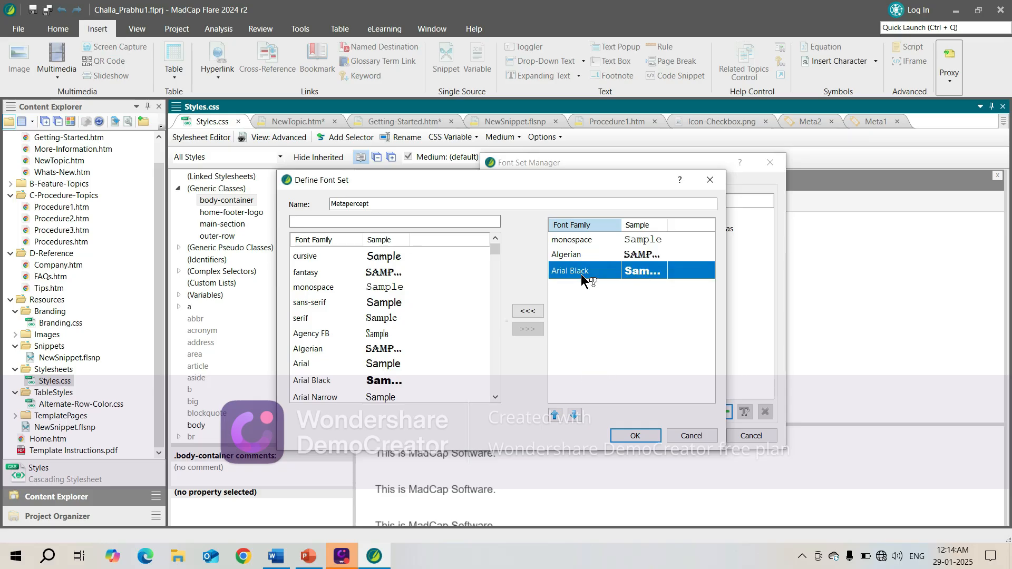
{"action": "left_click", "coordinate": [554, 415]}
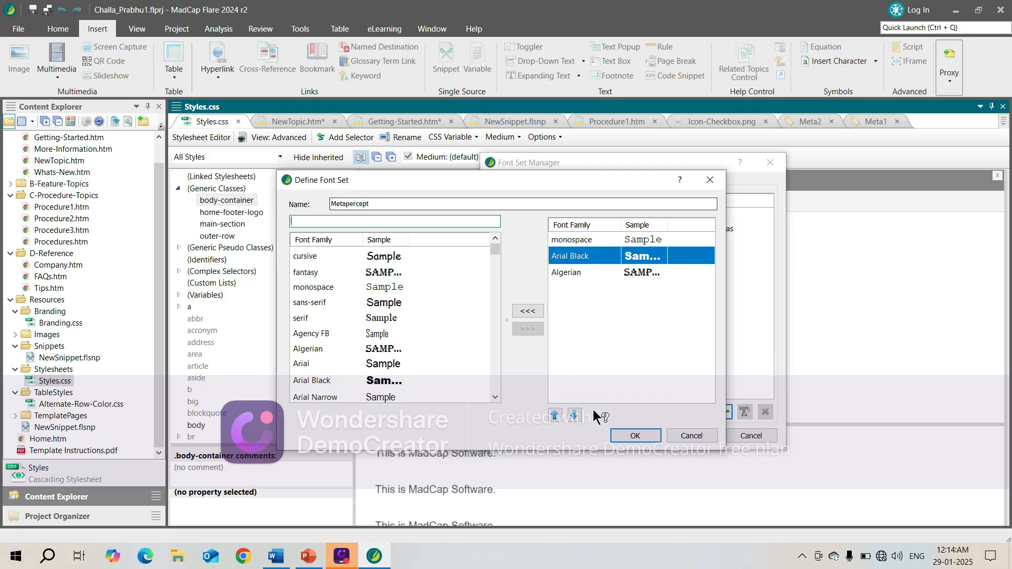
{"action": "left_click", "coordinate": [636, 436]}
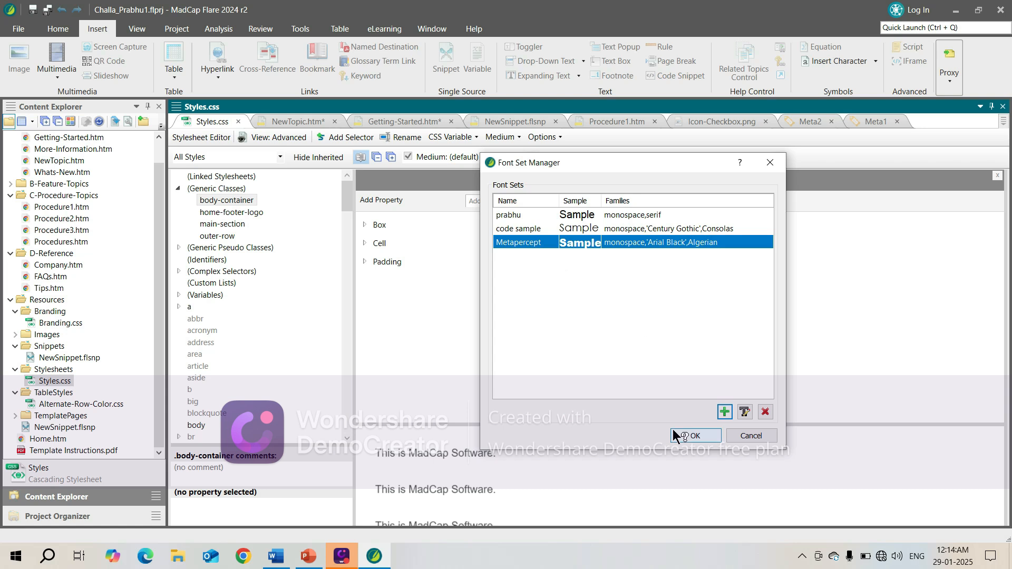
{"action": "left_click", "coordinate": [691, 434]}
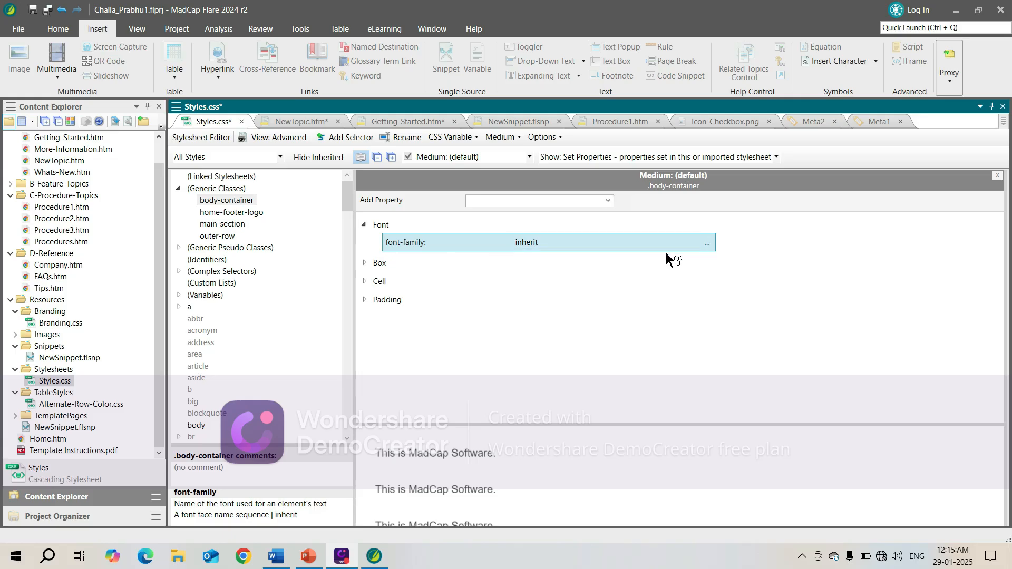
Set the font-family property of the body-container class to the Metapercept font set, and clear that value again.
{"action": "left_click", "coordinate": [706, 243]}
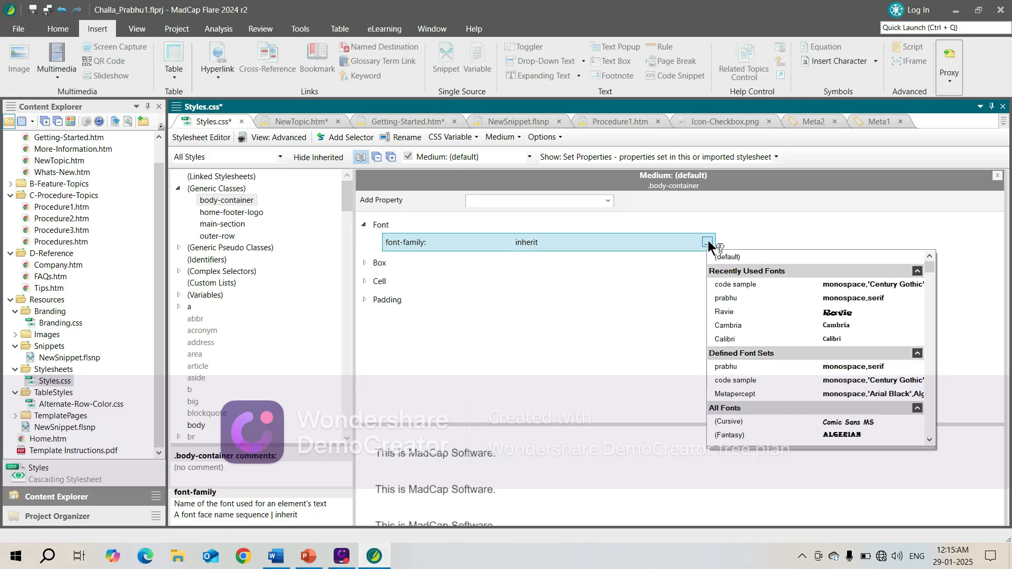
{"action": "left_click", "coordinate": [746, 394]}
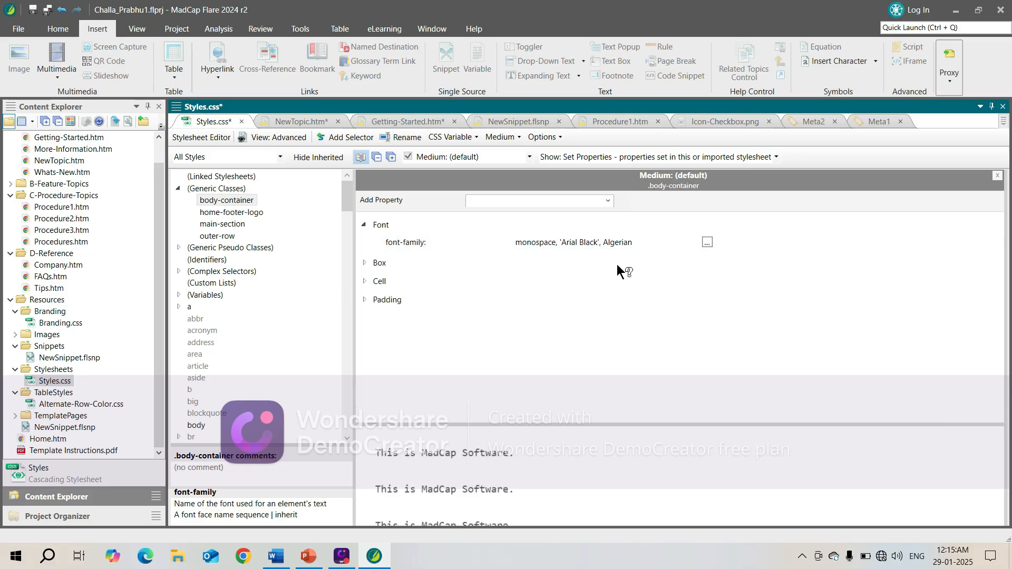
{"action": "left_click", "coordinate": [500, 246]}
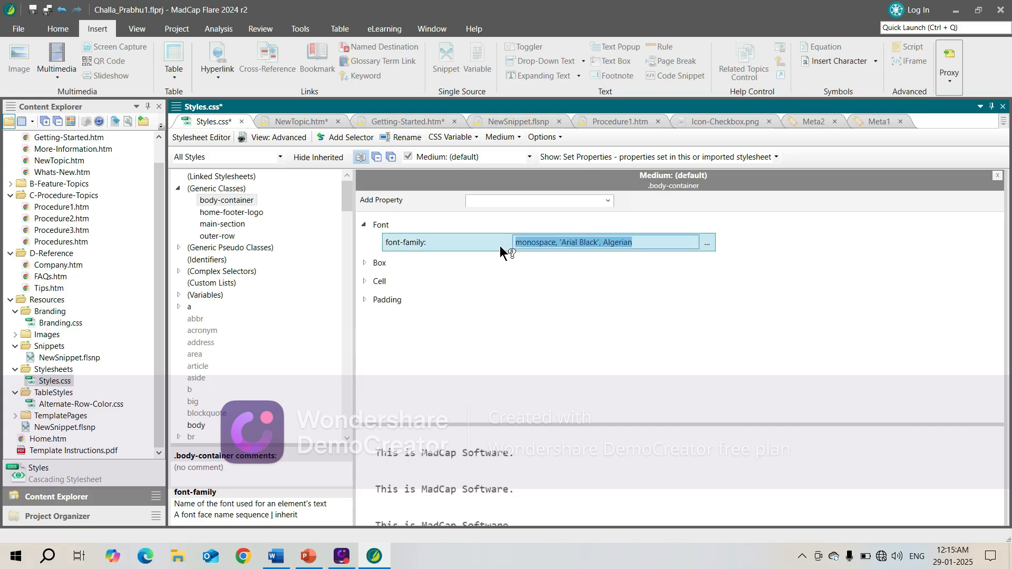
{"action": "key", "text": "BackSpace"}
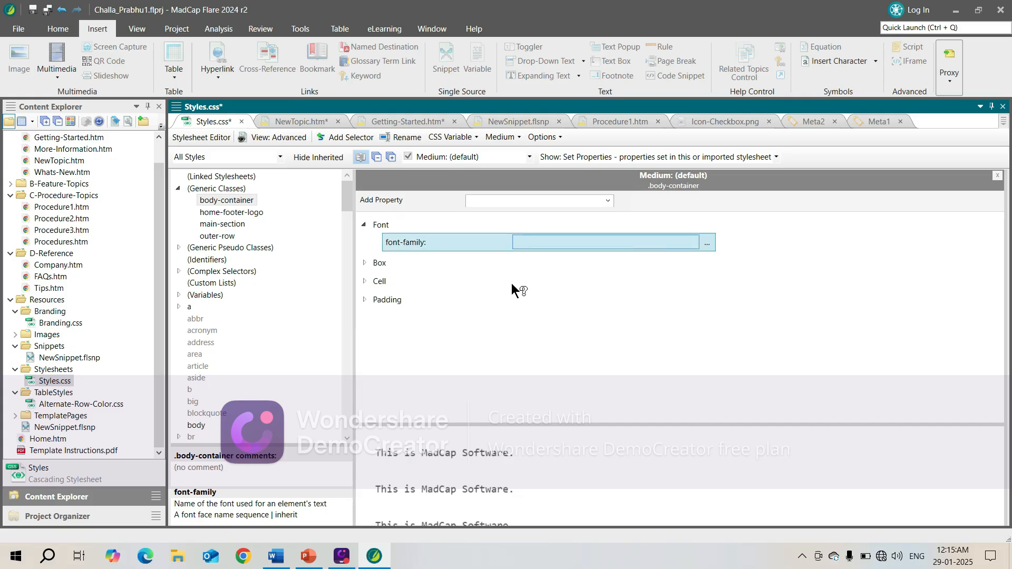
Add a CSS variable named --metapercept on :root with property type Font-Family and a font picked as its value, and dismiss the error report.
{"action": "left_click", "coordinate": [473, 136]}
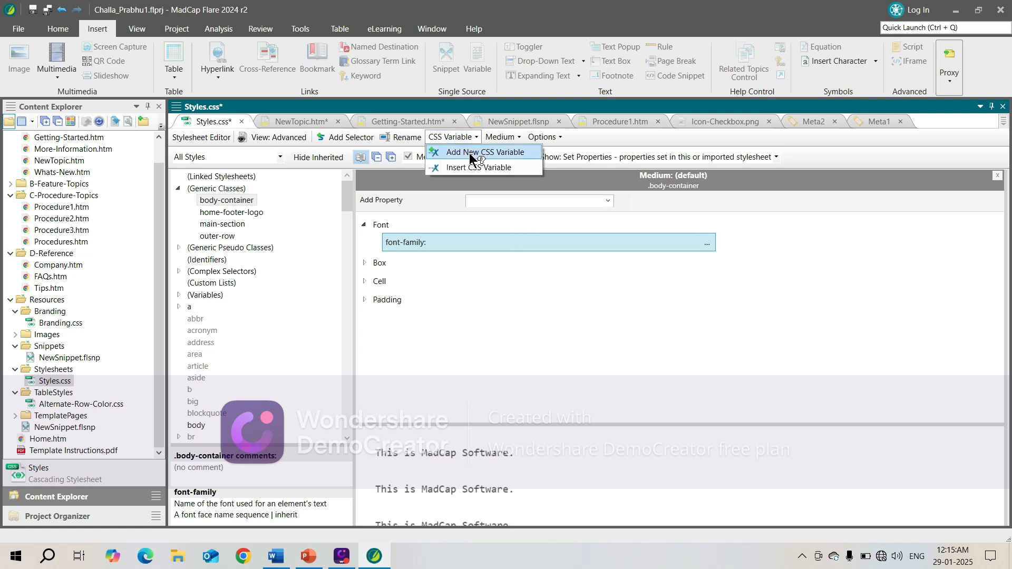
{"action": "left_click", "coordinate": [470, 152]}
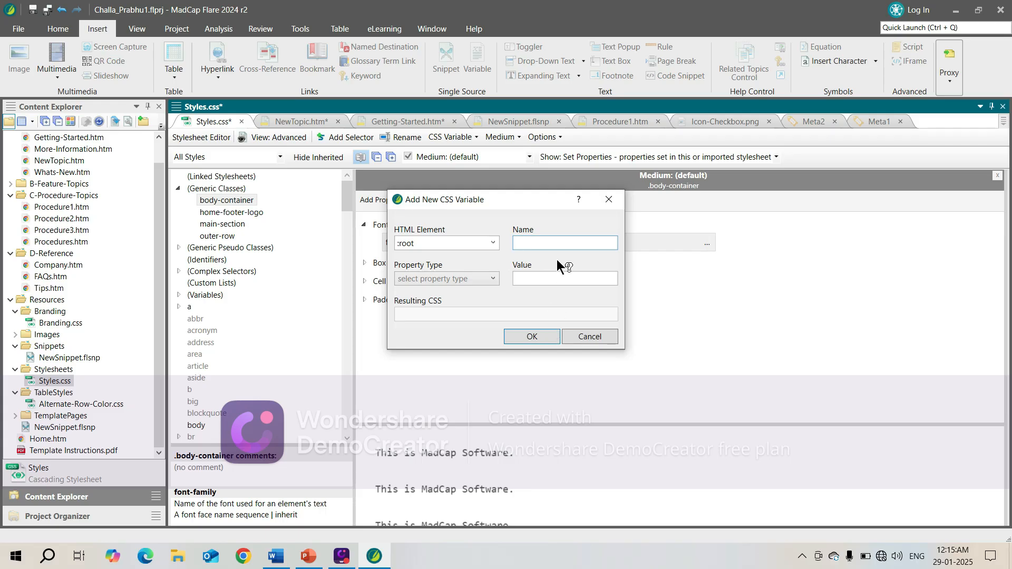
{"action": "type", "text": "metaper"}
{"action": "type", "text": "cept"}
{"action": "type", "text": "--"}
{"action": "left_click", "coordinate": [490, 278]}
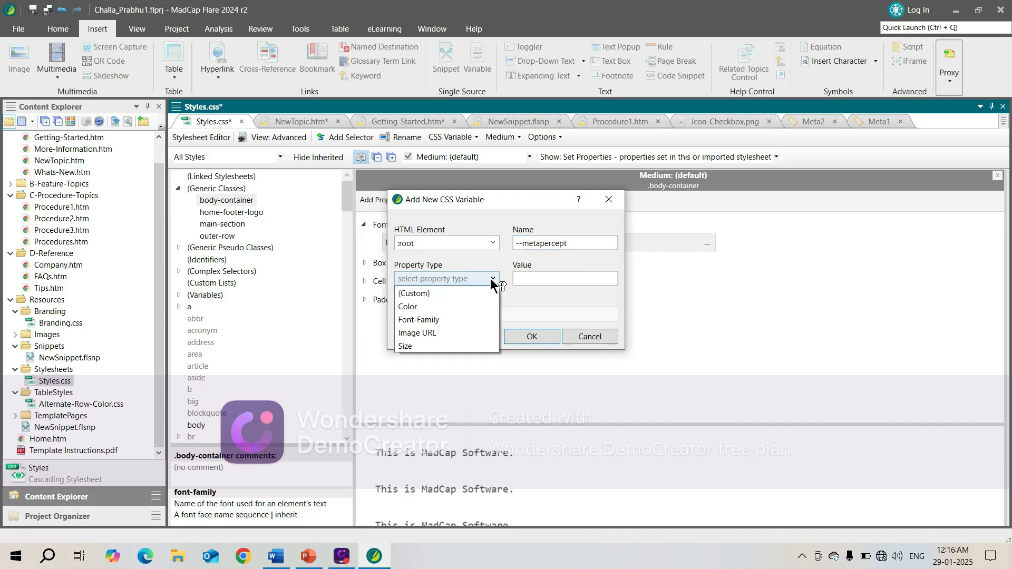
{"action": "left_click", "coordinate": [429, 319]}
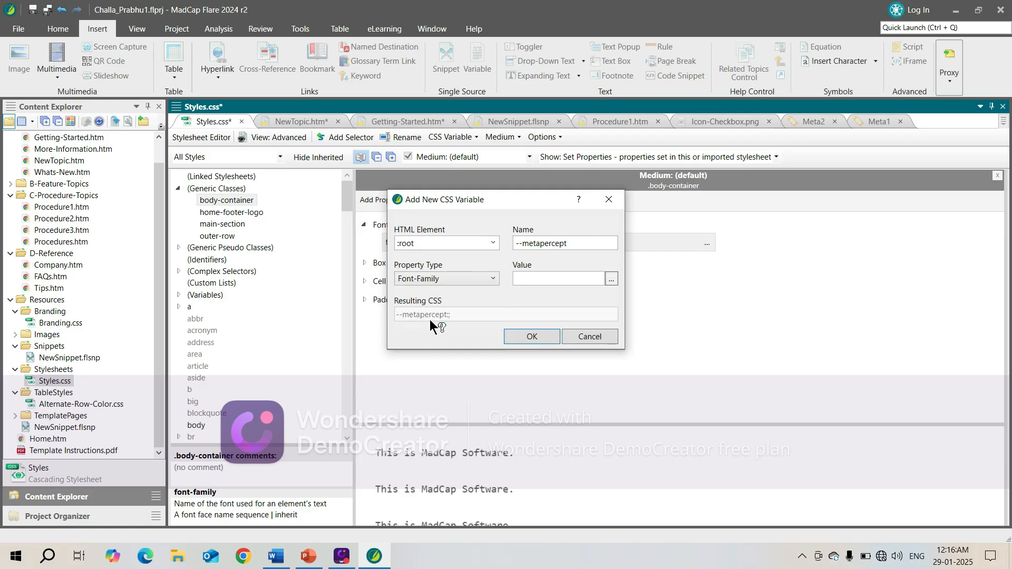
{"action": "left_click", "coordinate": [612, 278]}
{"action": "left_click", "coordinate": [634, 431]}
{"action": "left_click", "coordinate": [560, 336]}
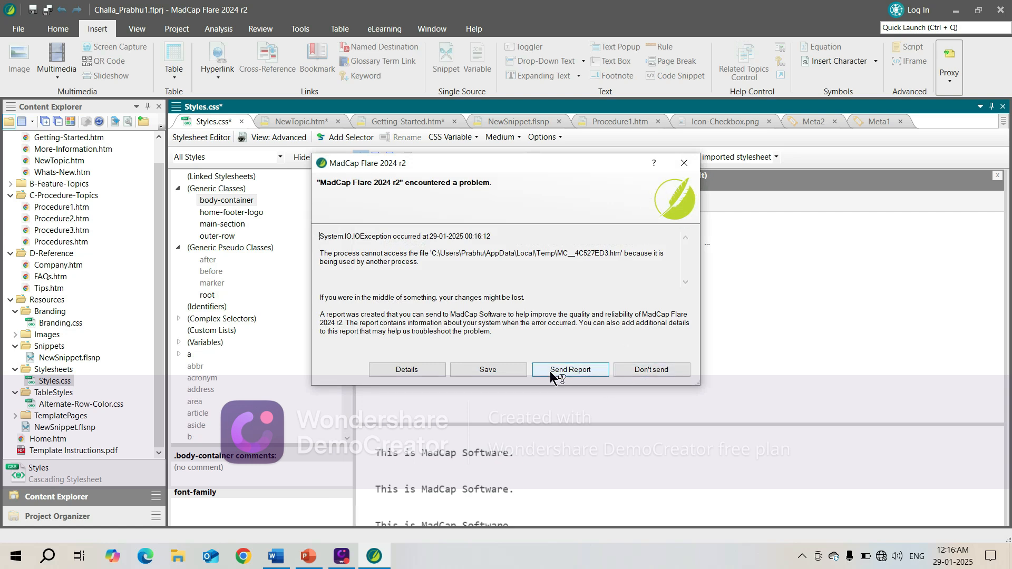
{"action": "left_click", "coordinate": [689, 163]}
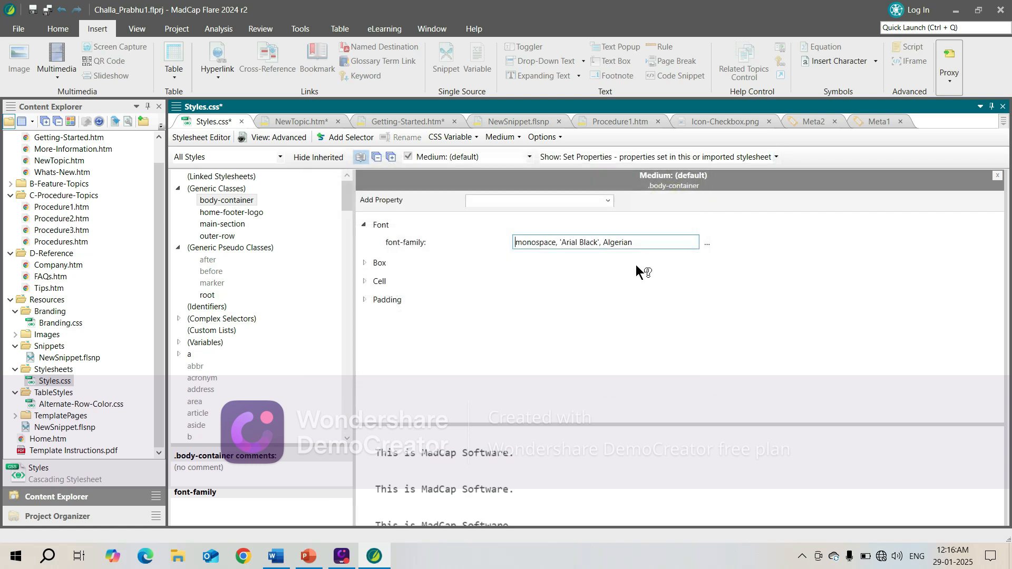
Clear the font-family value of the body-container class.
{"action": "left_click_drag", "start_coordinate": [635, 243], "coordinate": [498, 245]}
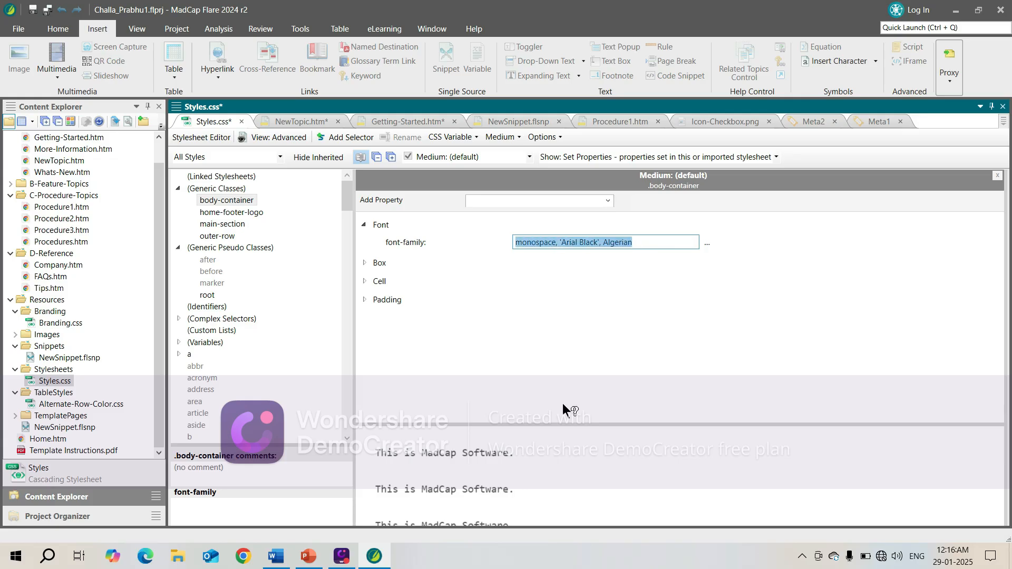
{"action": "key", "text": "BackSpace"}
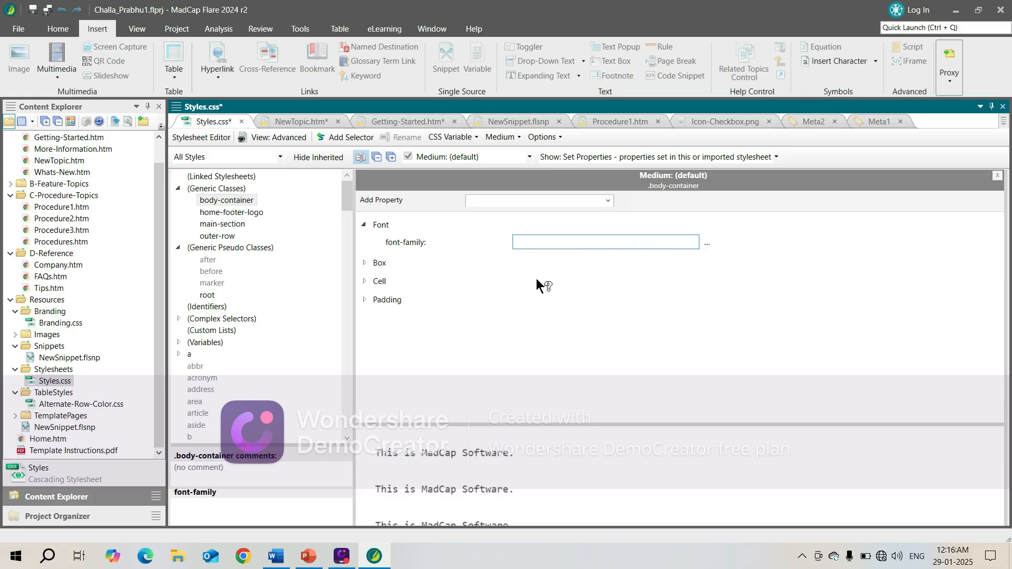
{"action": "left_click", "coordinate": [477, 134]}
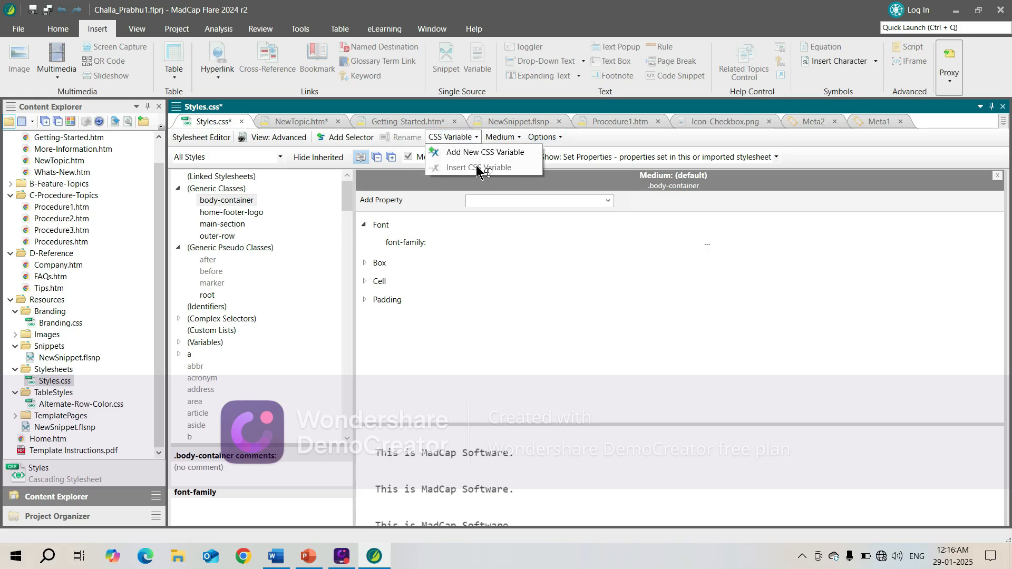
{"action": "left_click", "coordinate": [497, 202]}
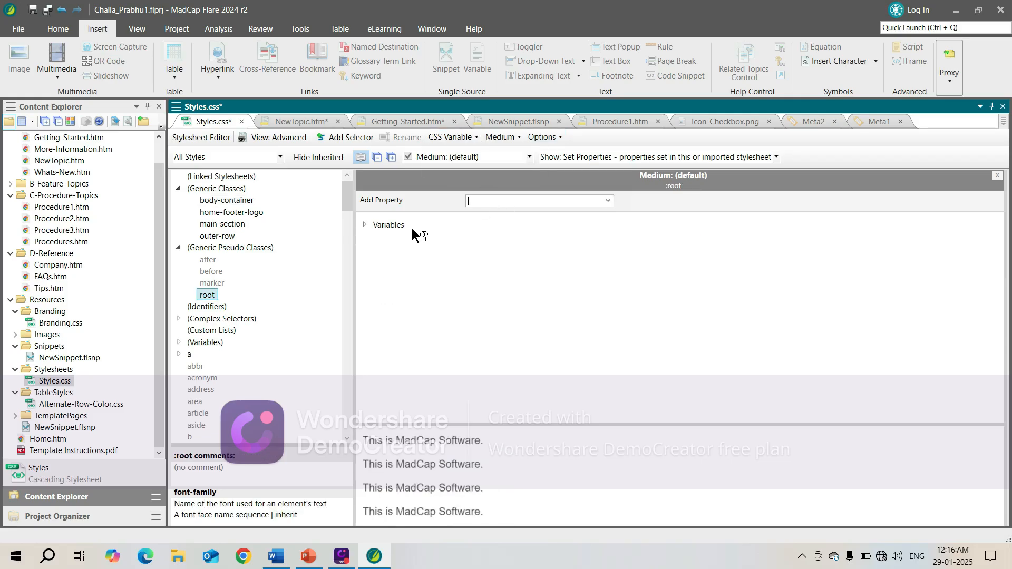
Add the font-family property to the root pseudo class and insert the --metapercept CSS variable as its value.
{"action": "left_click", "coordinate": [503, 199]}
{"action": "type", "text": "font-family"}
{"action": "key", "text": "Return"}
{"action": "left_click", "coordinate": [529, 241]}
{"action": "left_click_drag", "start_coordinate": [541, 246], "coordinate": [515, 248]}
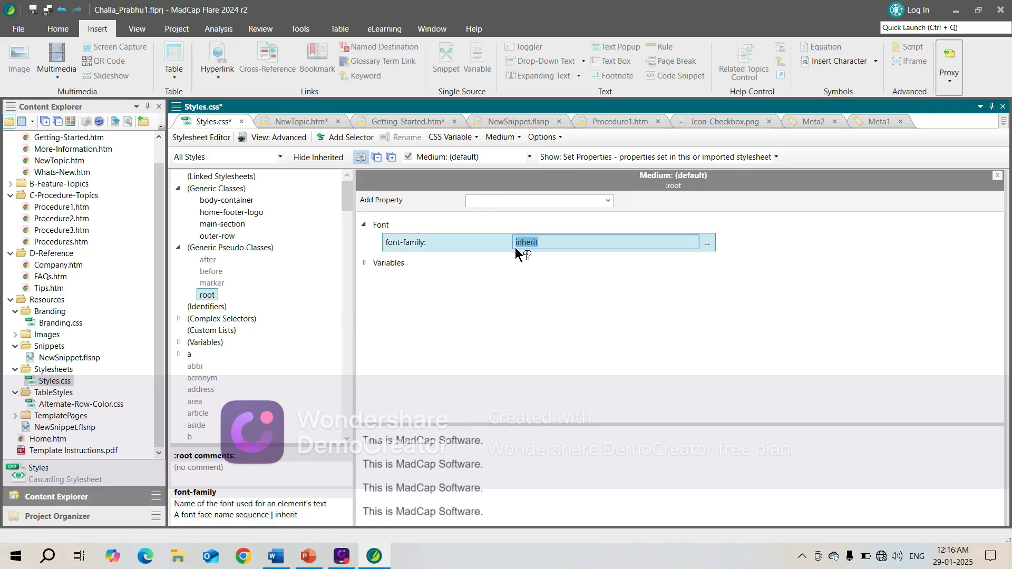
{"action": "left_click", "coordinate": [473, 136]}
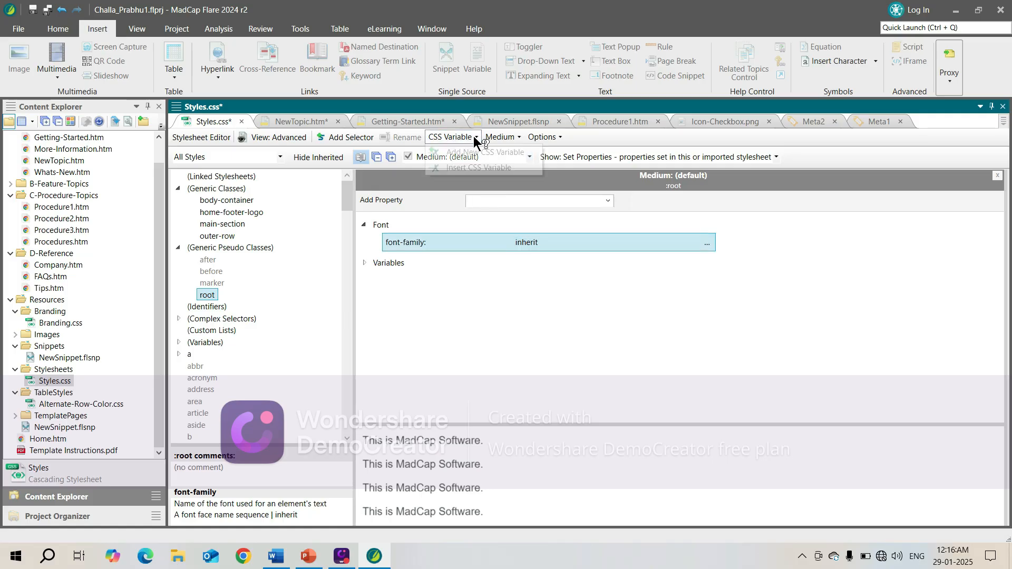
{"action": "left_click", "coordinate": [467, 167]}
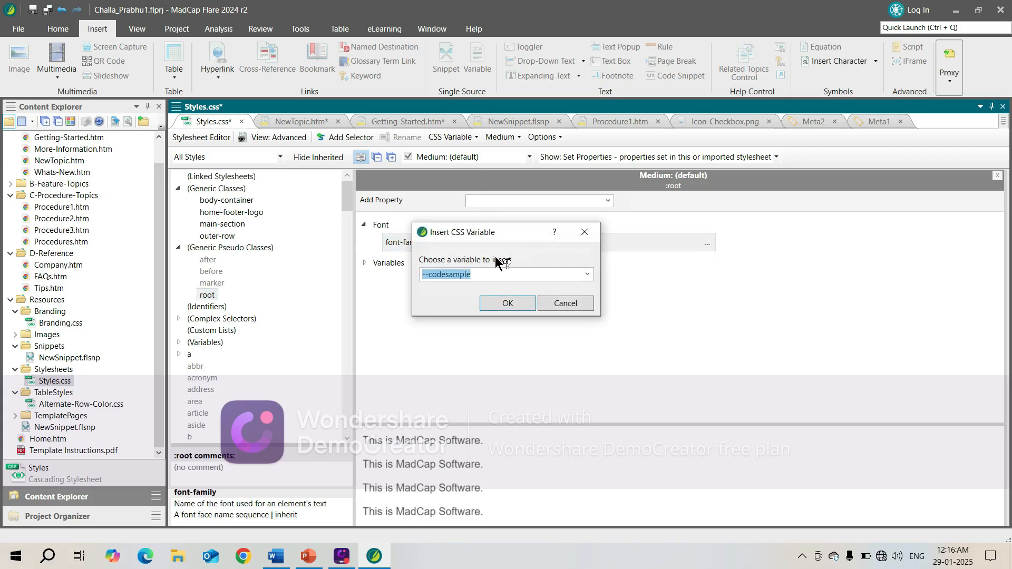
{"action": "left_click", "coordinate": [586, 275]}
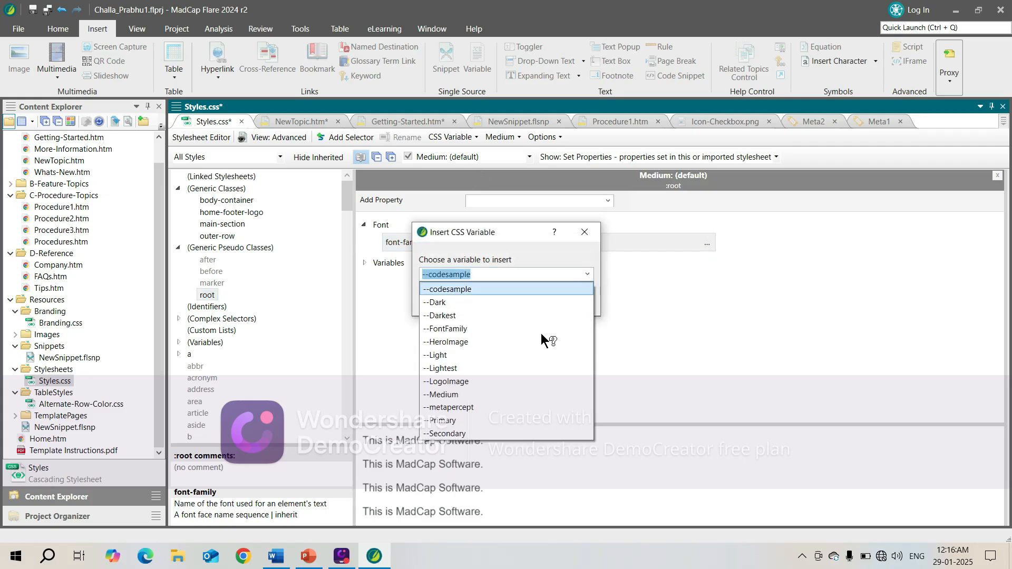
{"action": "left_click", "coordinate": [460, 408]}
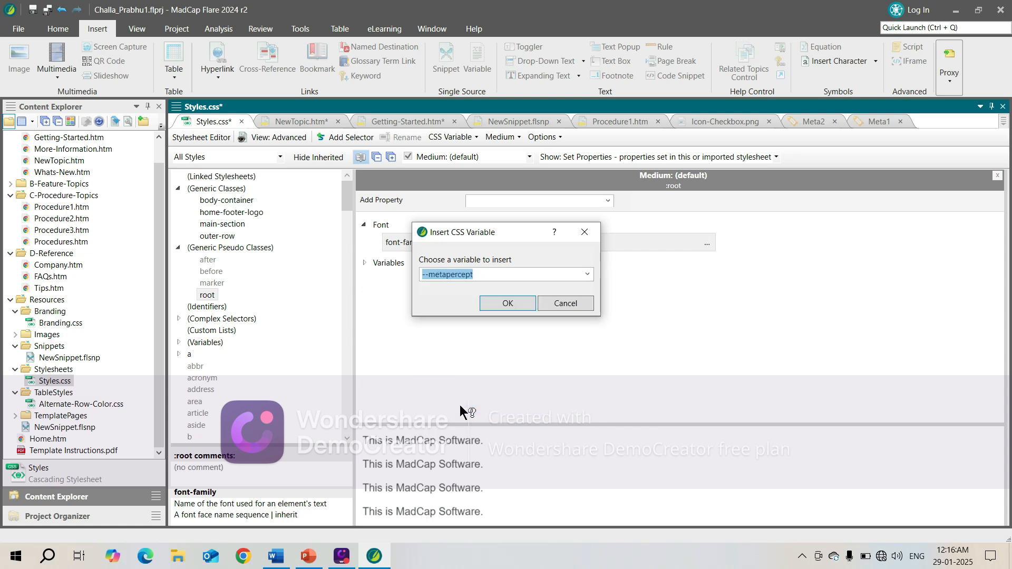
{"action": "left_click", "coordinate": [505, 303]}
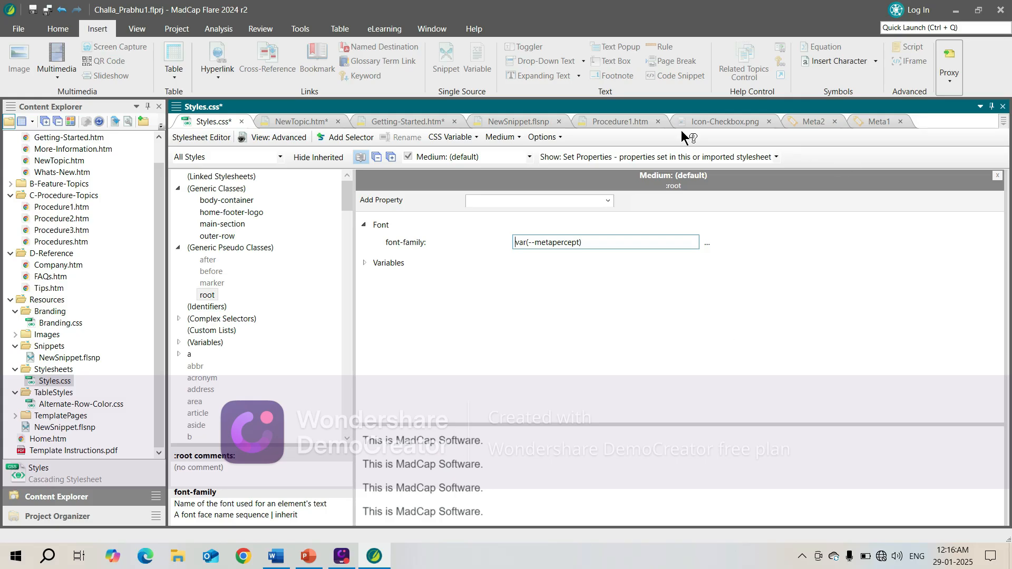
{"action": "left_click", "coordinate": [543, 137]}
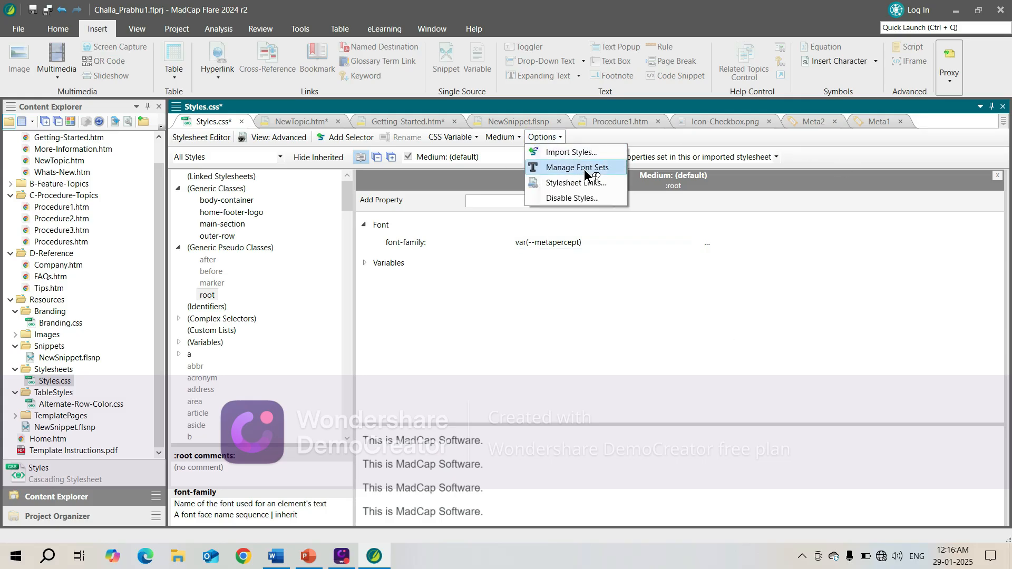
{"action": "left_click", "coordinate": [595, 304]}
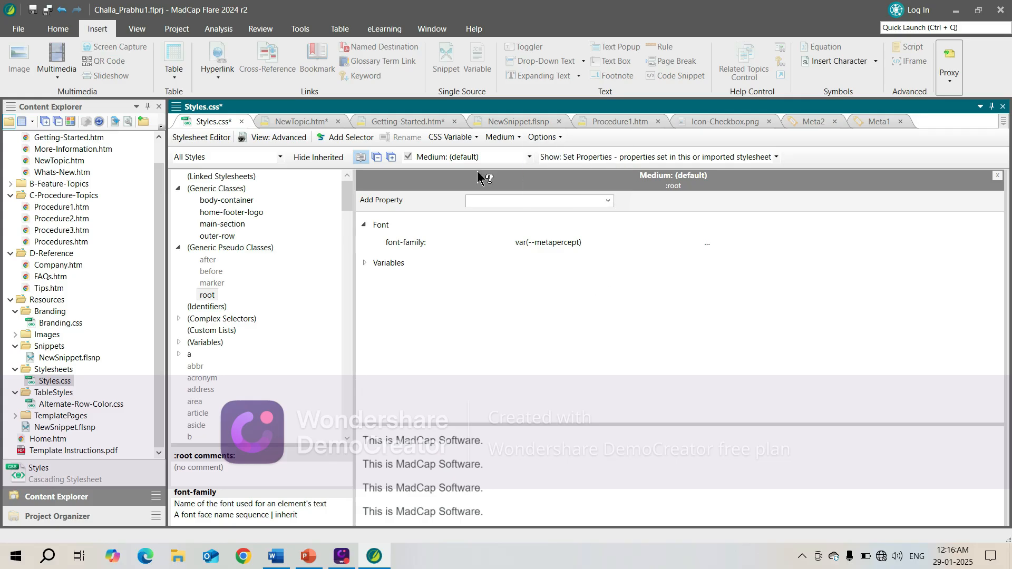
{"action": "left_click", "coordinate": [469, 138]}
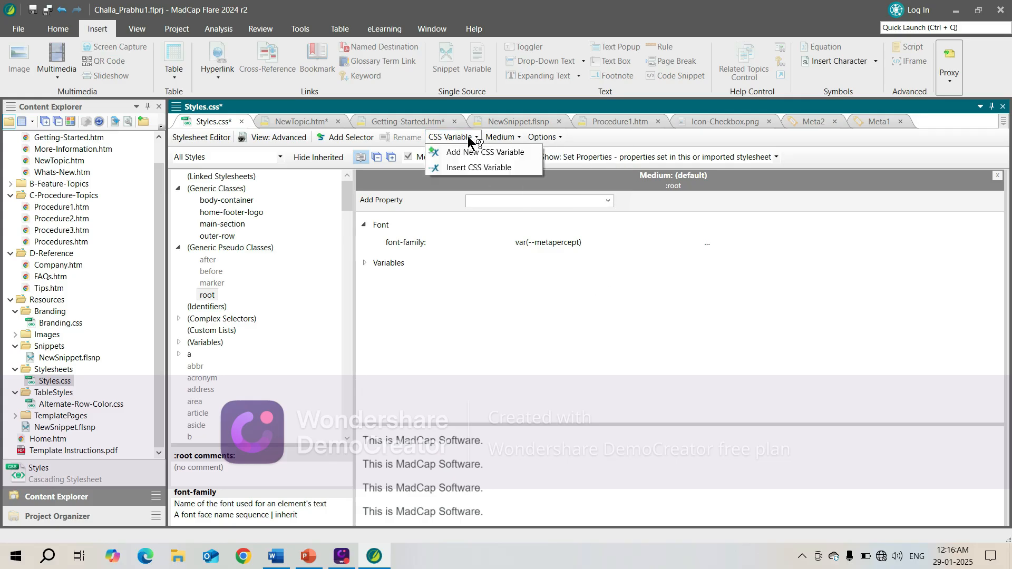
{"action": "left_click", "coordinate": [548, 329]}
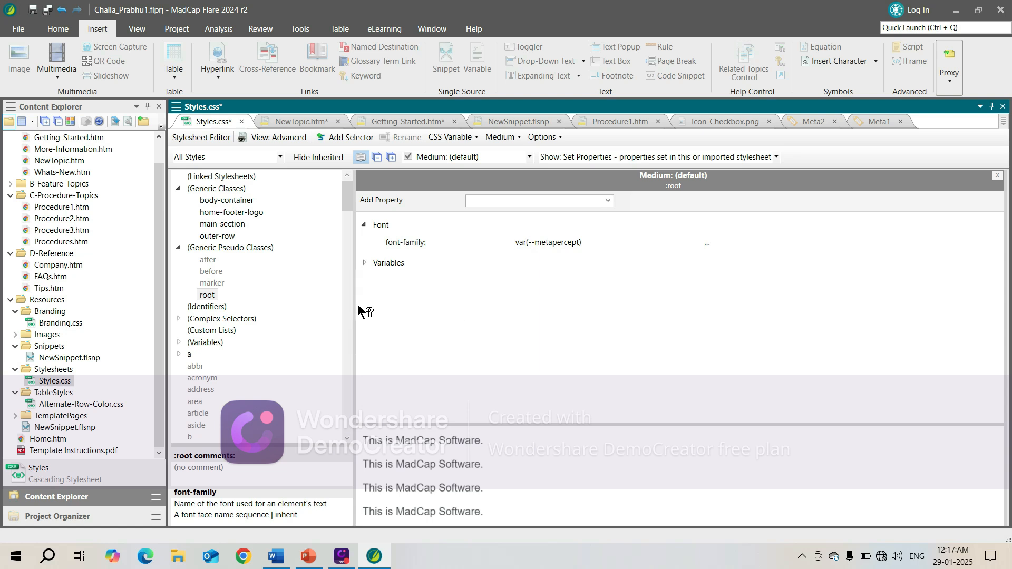
{"action": "left_click_drag", "start_coordinate": [353, 306], "coordinate": [332, 303]}
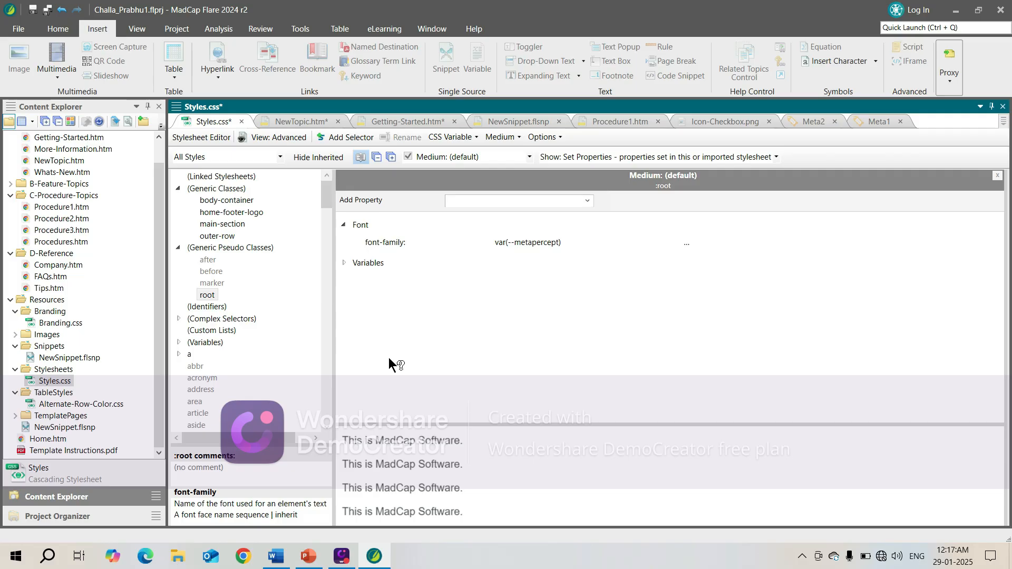
Examine the custom generic class that uses the --metapercept font variable, in the stylesheet editor and in the stylesheet's source code.
{"action": "left_click", "coordinate": [209, 190]}
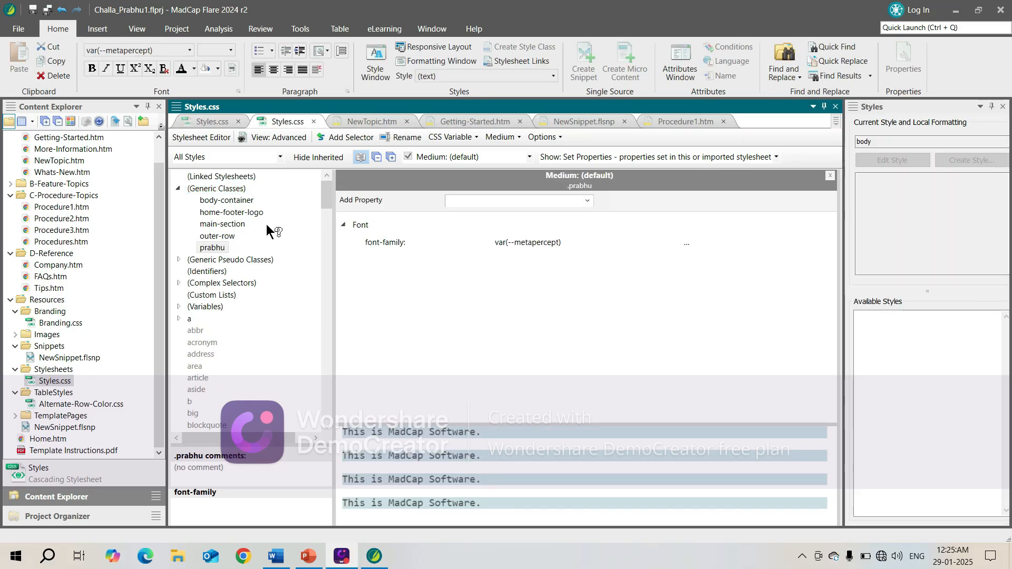
{"action": "left_click", "coordinate": [236, 186]}
{"action": "left_click", "coordinate": [213, 248]}
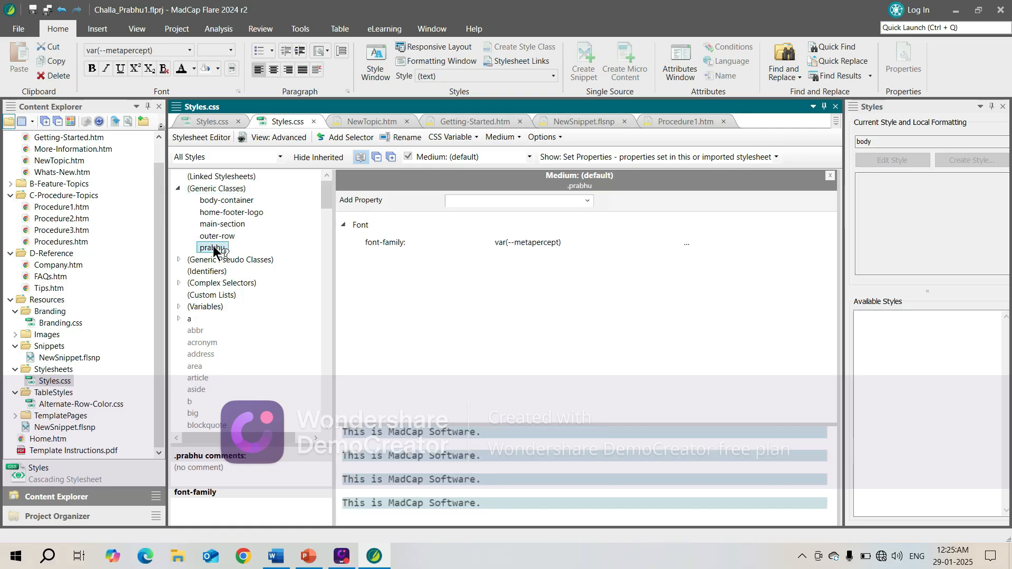
{"action": "left_click", "coordinate": [216, 121]}
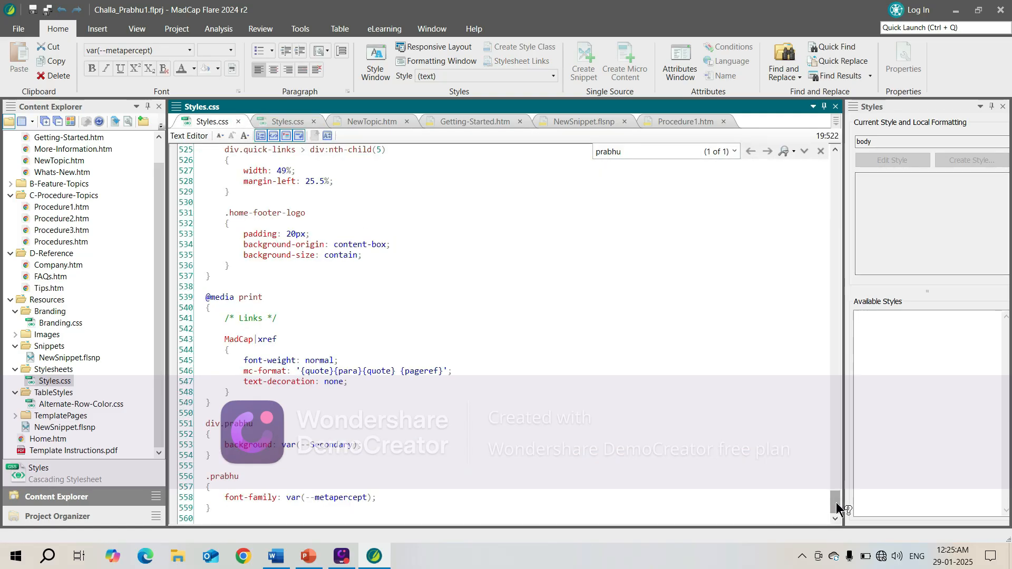
{"action": "left_click_drag", "start_coordinate": [387, 499], "coordinate": [207, 478]}
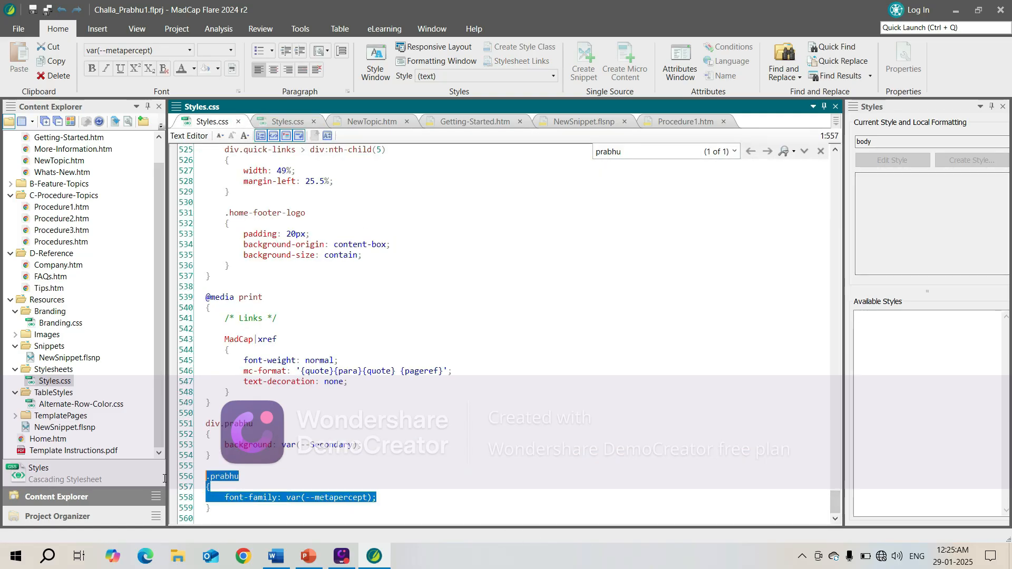
{"action": "key", "text": "End"}
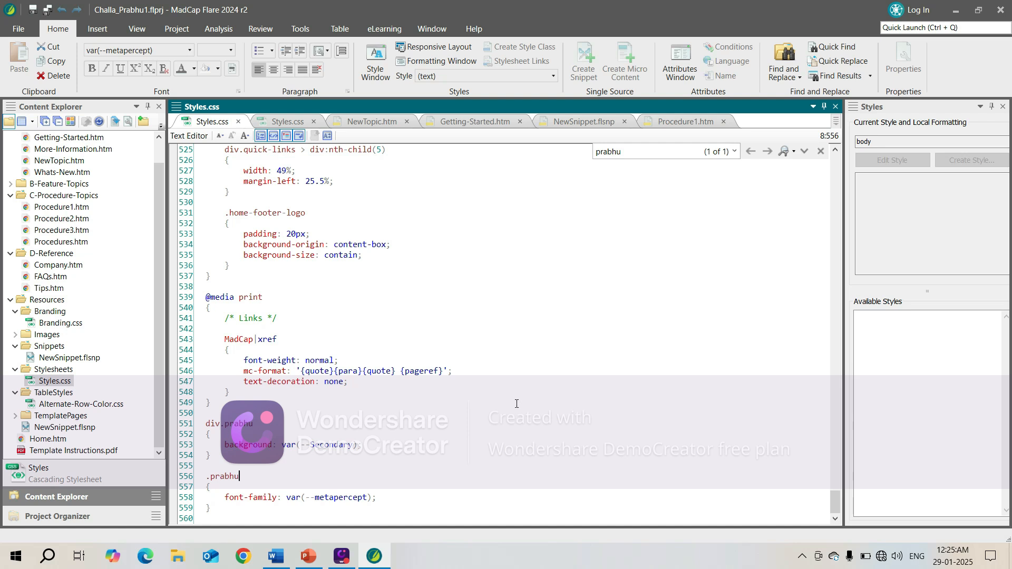
{"action": "double_click", "coordinate": [217, 474]}
{"action": "left_click", "coordinate": [220, 477]}
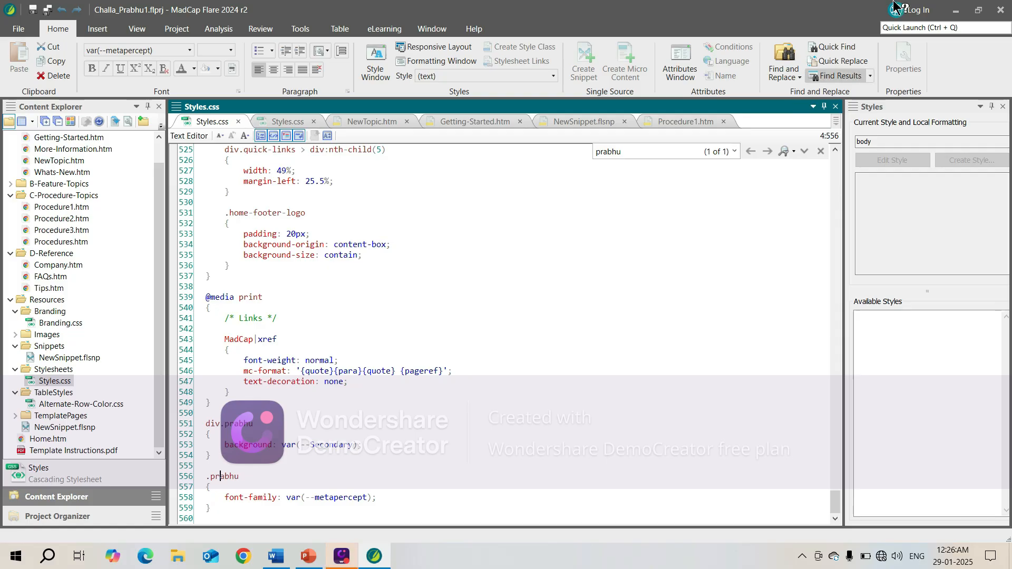
{"action": "key", "text": "ctrl+Tab"}
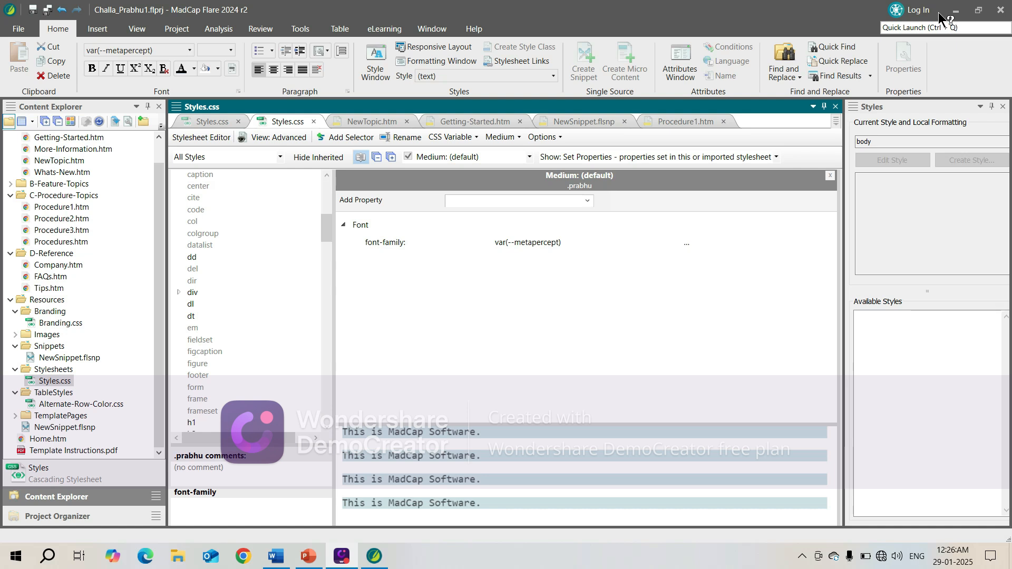
Define a new CSS variable on :root named --metacolor with property type Color and the value #575757 sampled from the screen.
{"action": "left_click", "coordinate": [475, 134]}
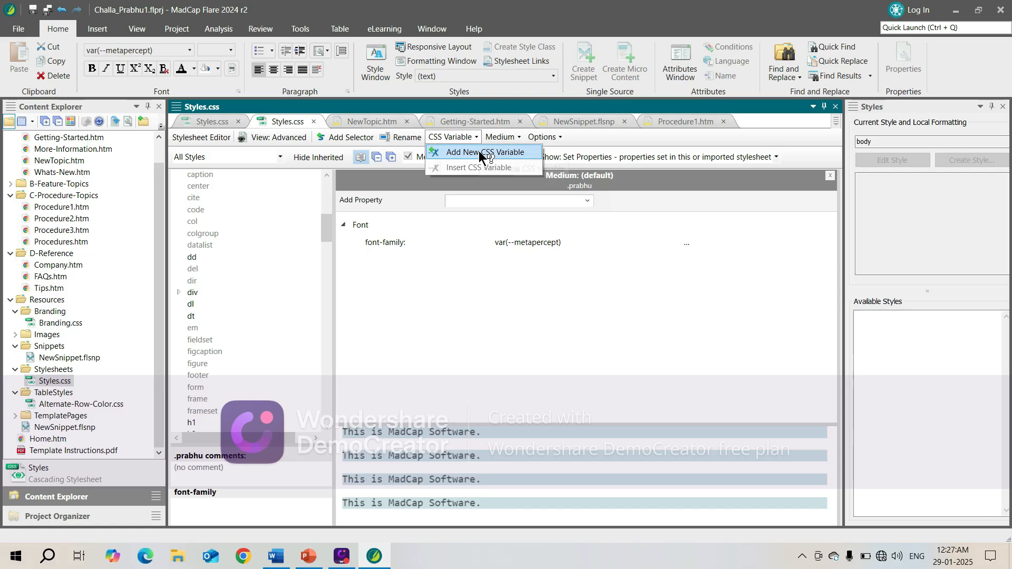
{"action": "left_click", "coordinate": [478, 152]}
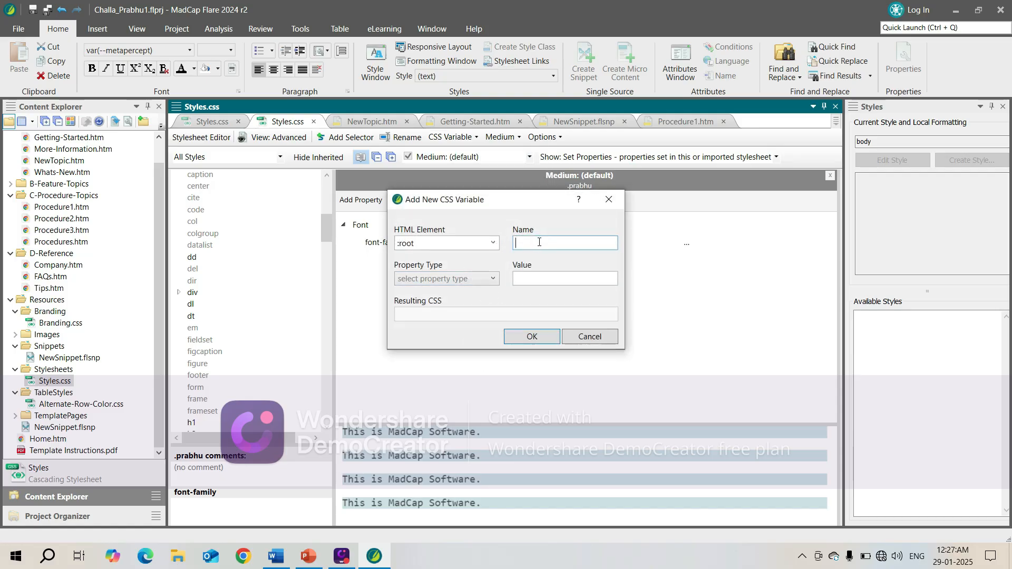
{"action": "type", "text": "metacolor"}
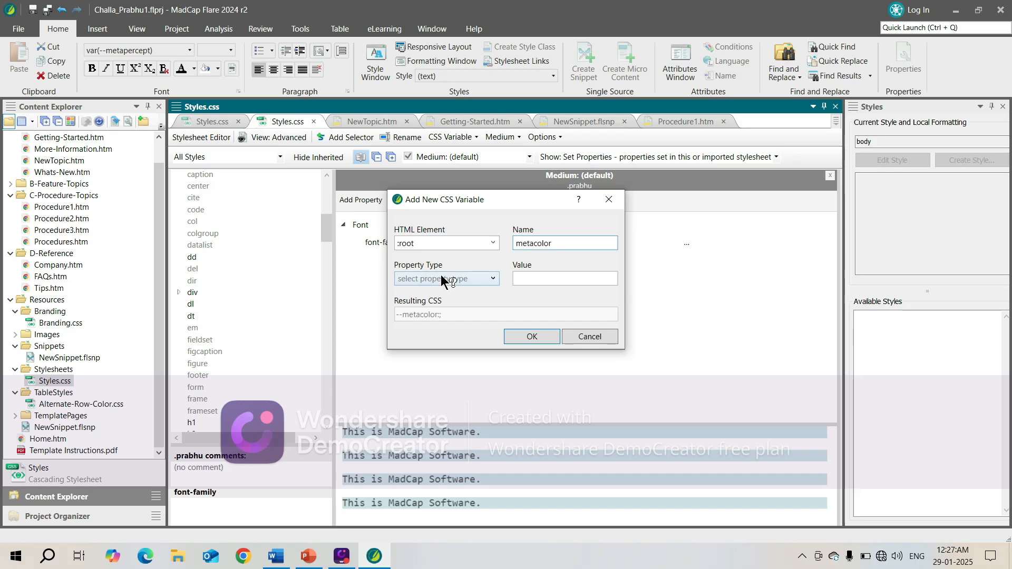
{"action": "left_click", "coordinate": [518, 243]}
{"action": "type", "text": "--"}
{"action": "type", "text": "var"}
{"action": "key", "text": "BackSpace"}
{"action": "key", "text": "BackSpace"}
{"action": "key", "text": "BackSpace"}
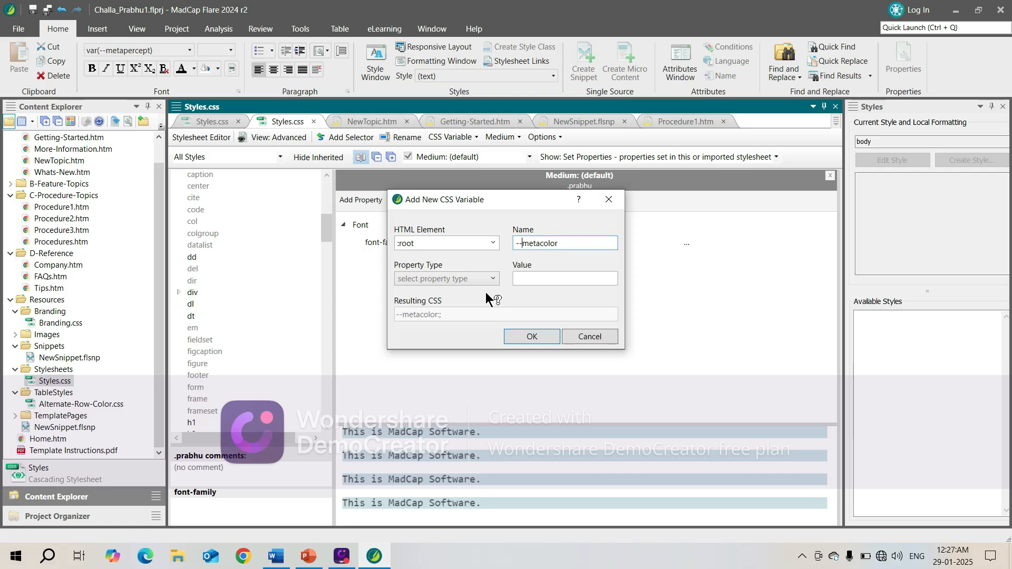
{"action": "left_click", "coordinate": [491, 277]}
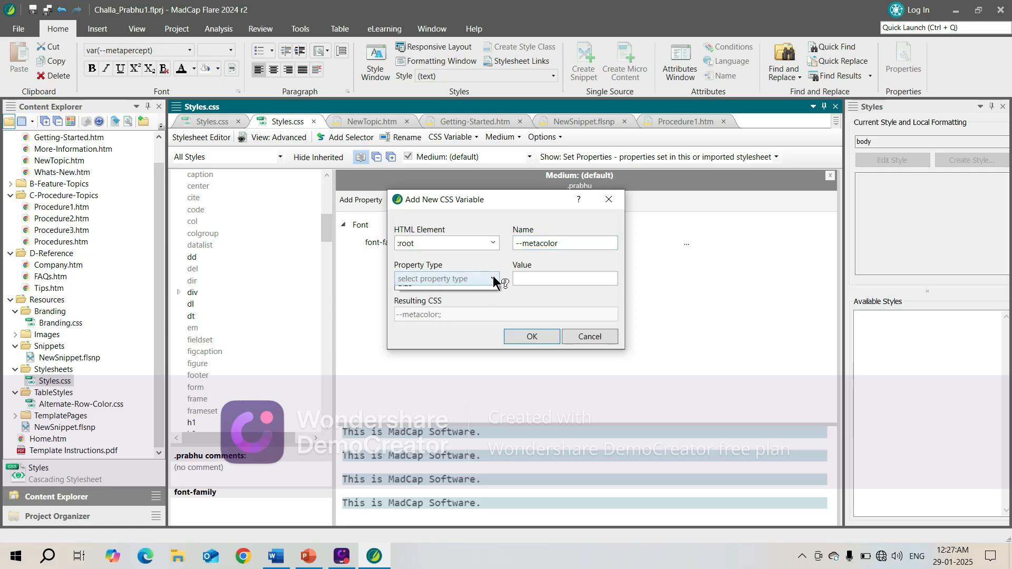
{"action": "left_click", "coordinate": [420, 306]}
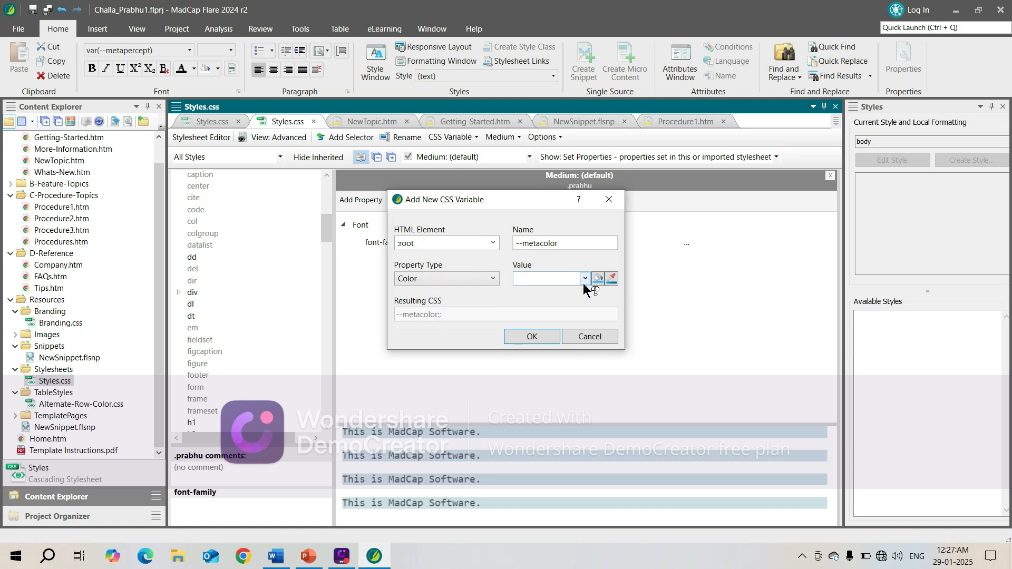
{"action": "left_click", "coordinate": [611, 282]}
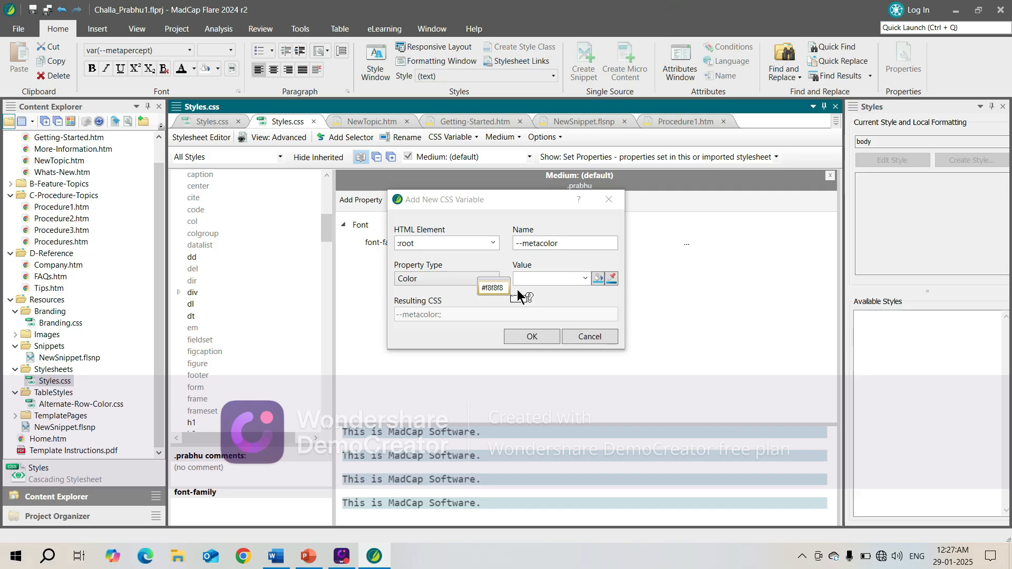
{"action": "left_click", "coordinate": [662, 29]}
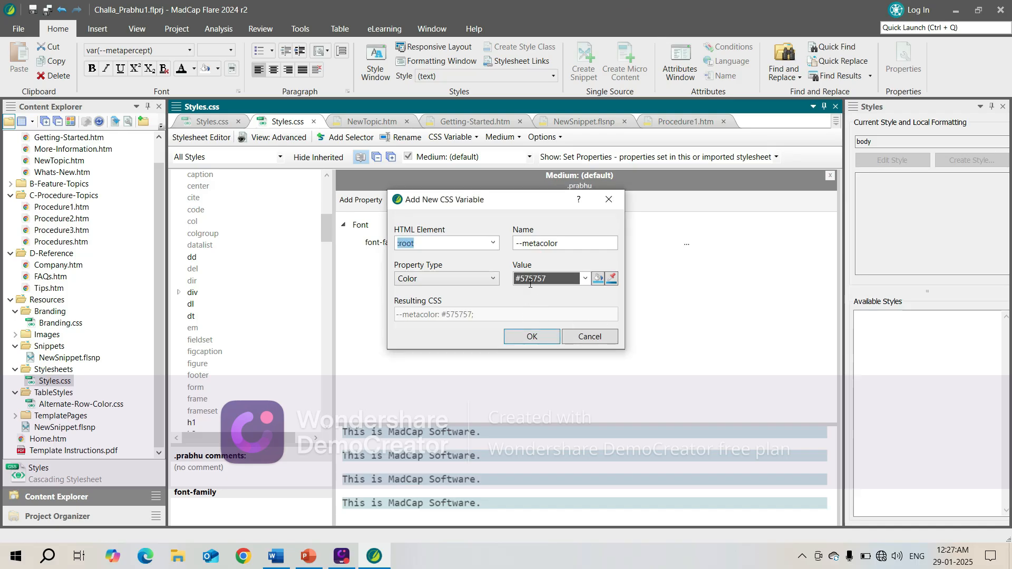
Save the #575757 colour under the name Metacolor in the colour picker and create the --metacolor variable.
{"action": "left_click", "coordinate": [599, 279]}
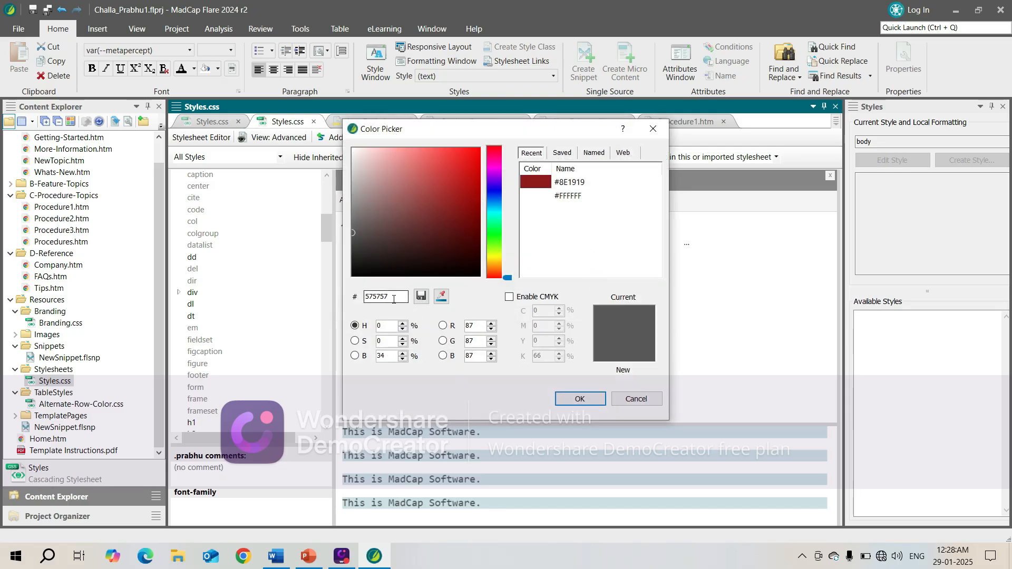
{"action": "left_click", "coordinate": [421, 296]}
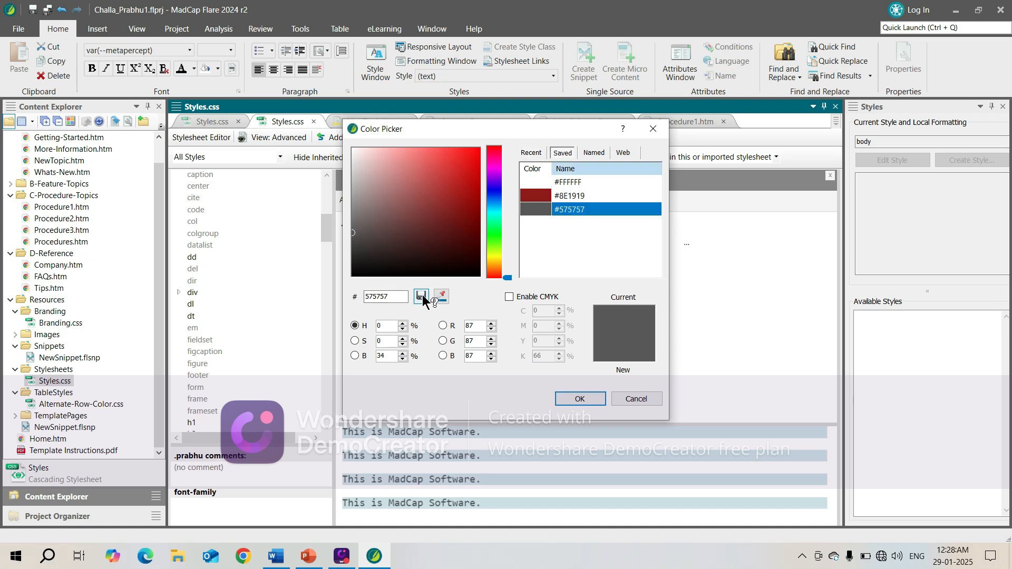
{"action": "left_click", "coordinate": [591, 209]}
{"action": "type", "text": "Metacolor"}
{"action": "key", "text": "Return"}
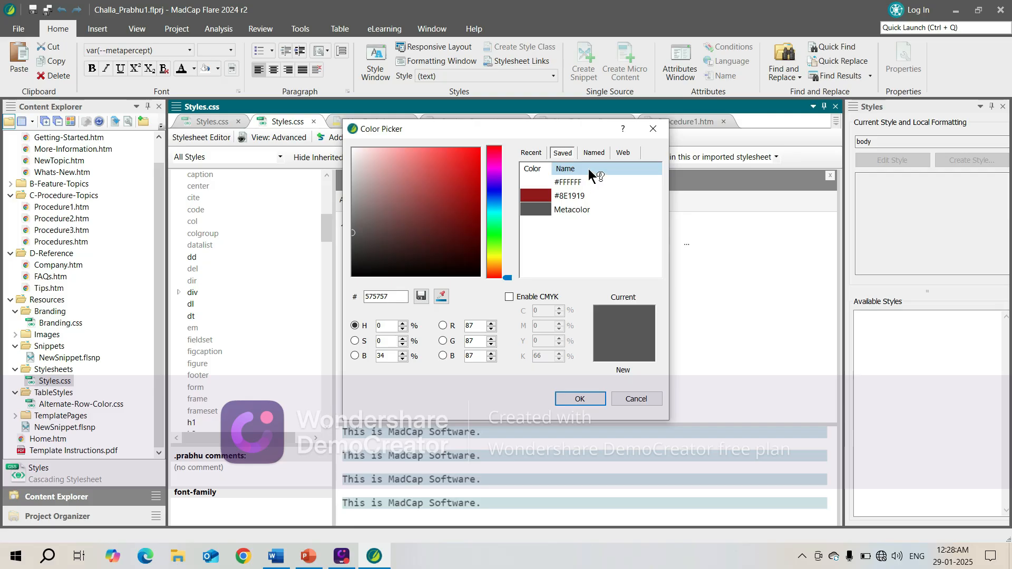
{"action": "left_click", "coordinate": [579, 398]}
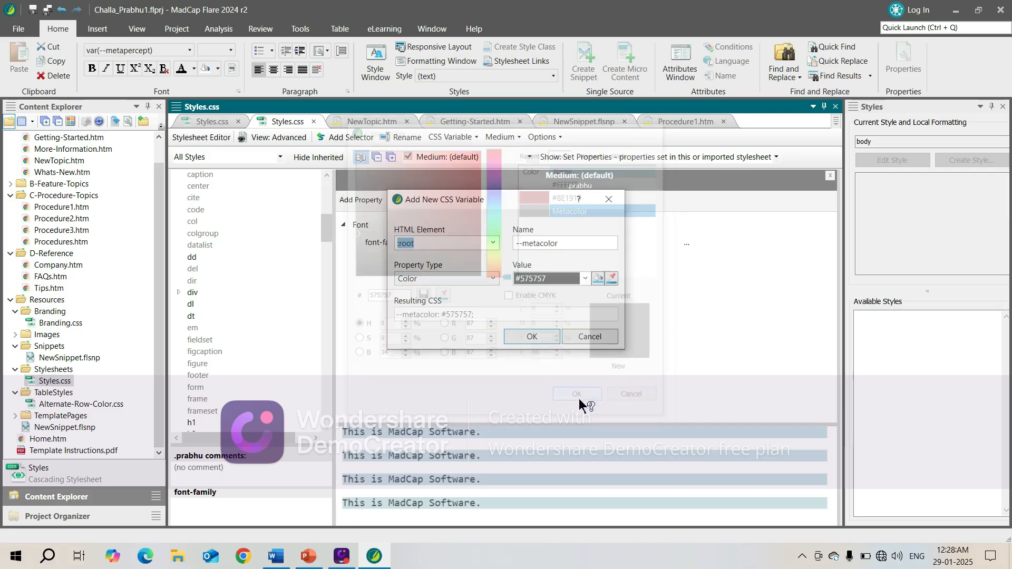
{"action": "left_click", "coordinate": [531, 336]}
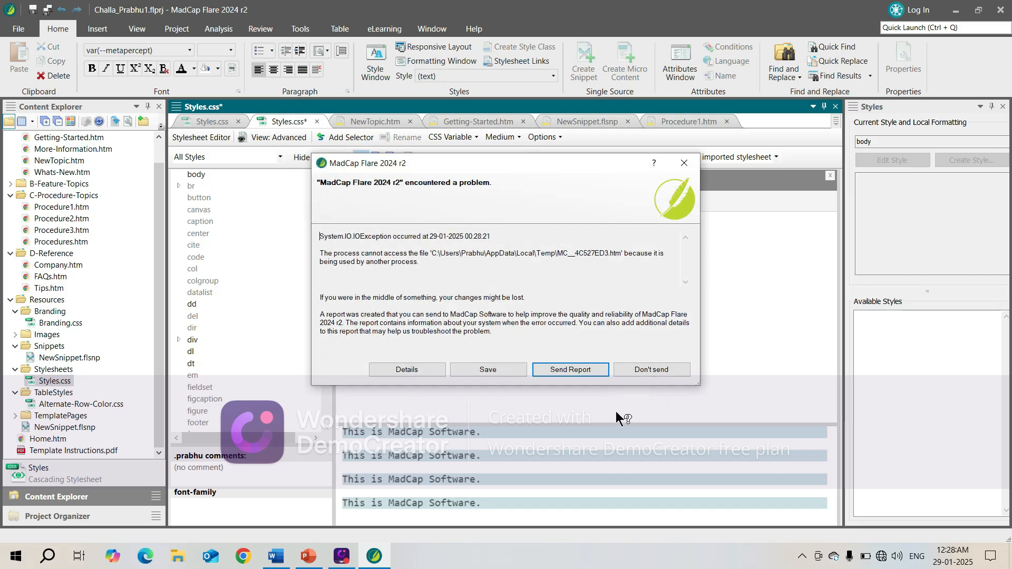
Add a custom fon-color property to the root pseudo class and insert the --metacolor CSS variable as its value.
{"action": "left_click", "coordinate": [686, 167]}
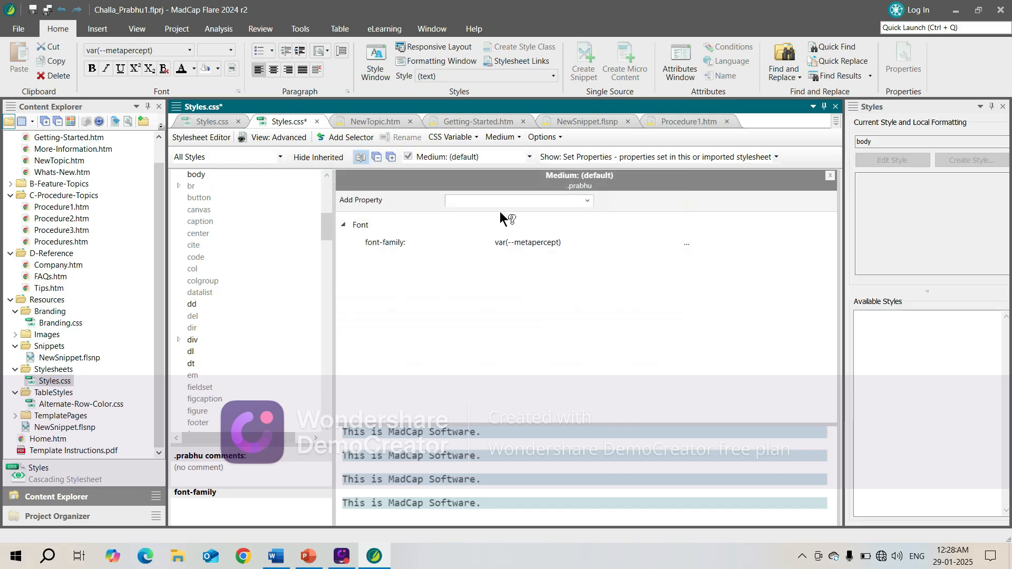
{"action": "type", "text": "fon-color"}
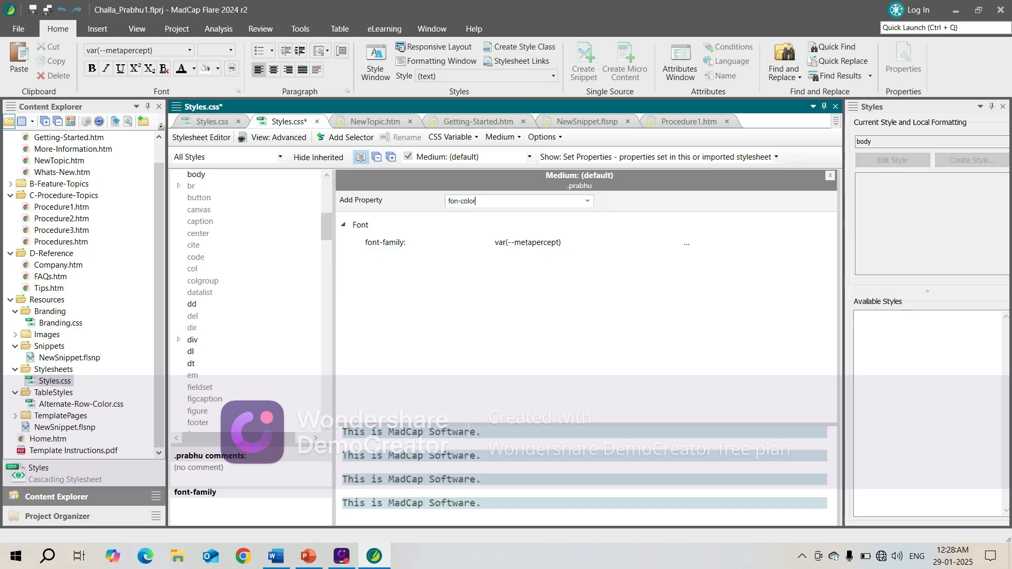
{"action": "key", "text": "Return"}
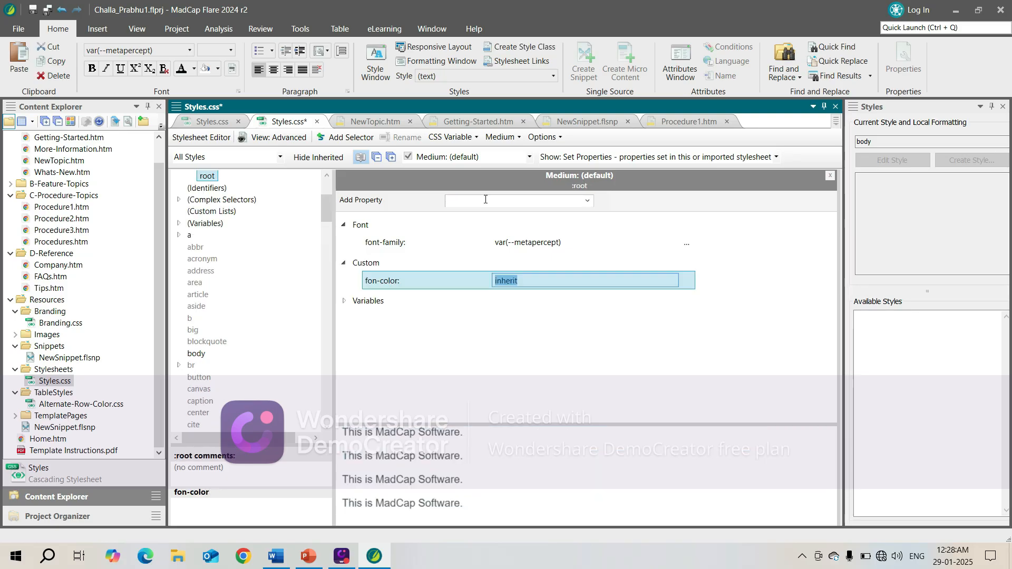
{"action": "left_click", "coordinate": [561, 283]}
{"action": "left_click", "coordinate": [475, 136]}
{"action": "left_click", "coordinate": [476, 167]}
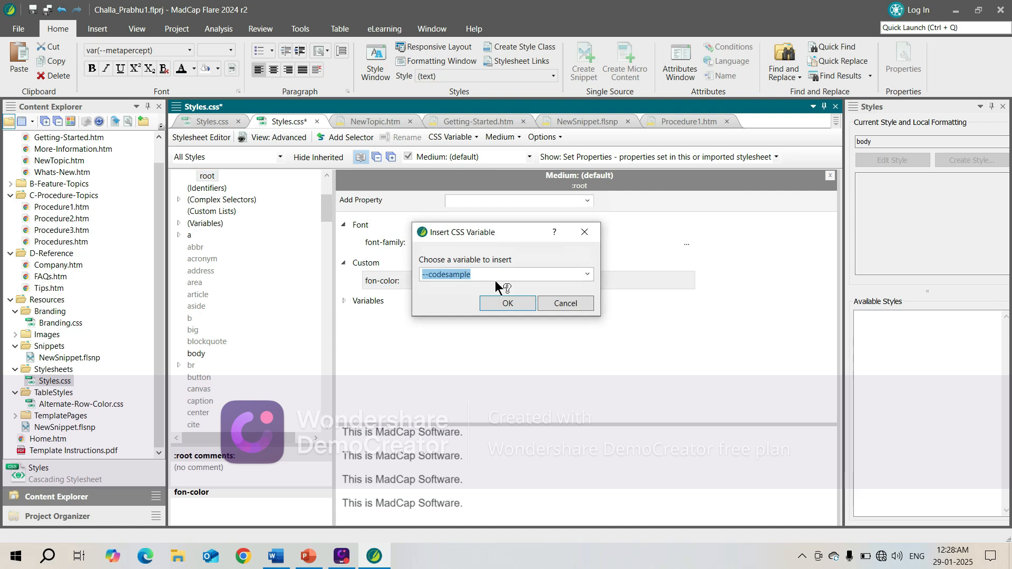
{"action": "left_click", "coordinate": [588, 275]}
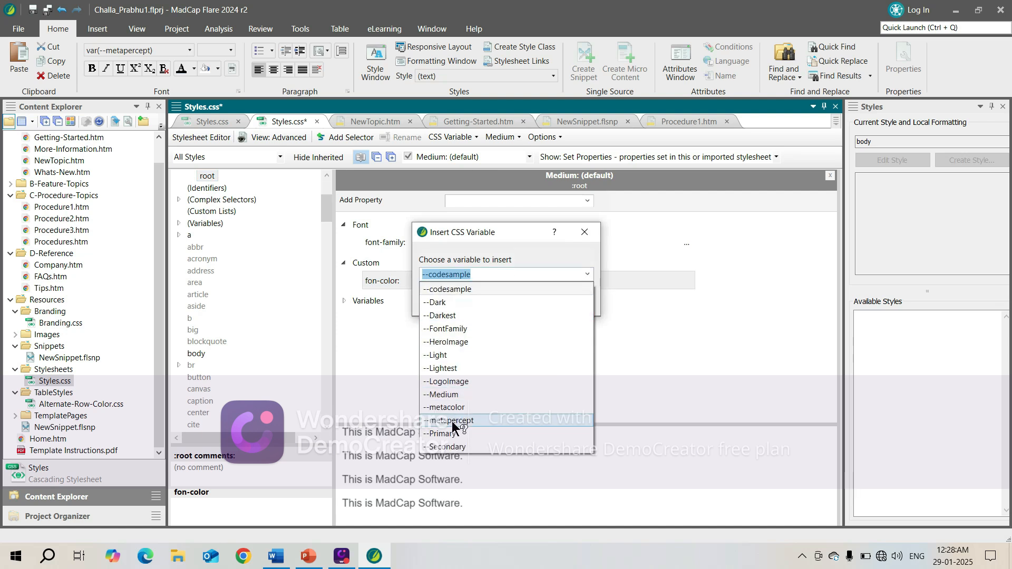
{"action": "left_click", "coordinate": [447, 405]}
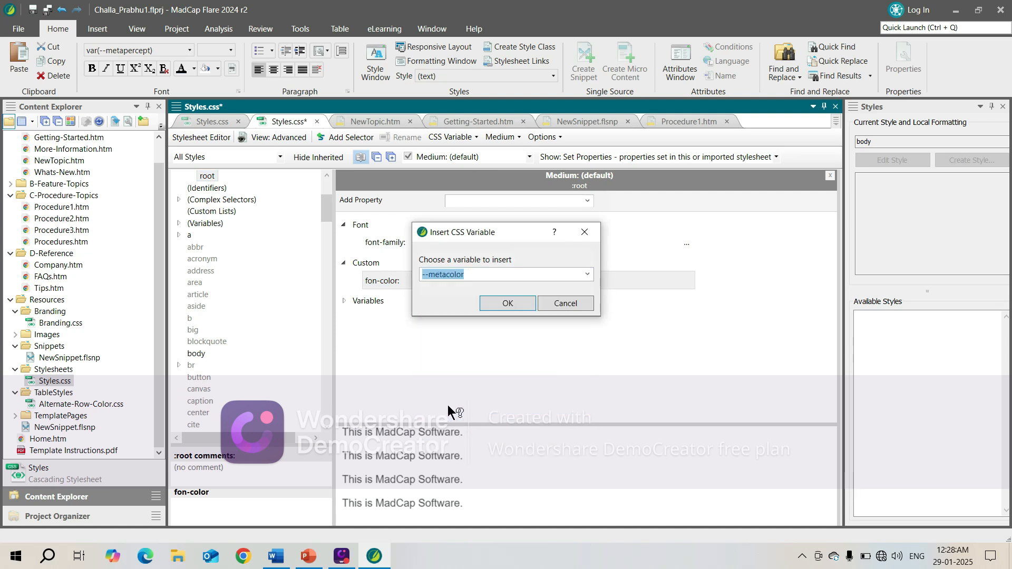
{"action": "left_click", "coordinate": [507, 304]}
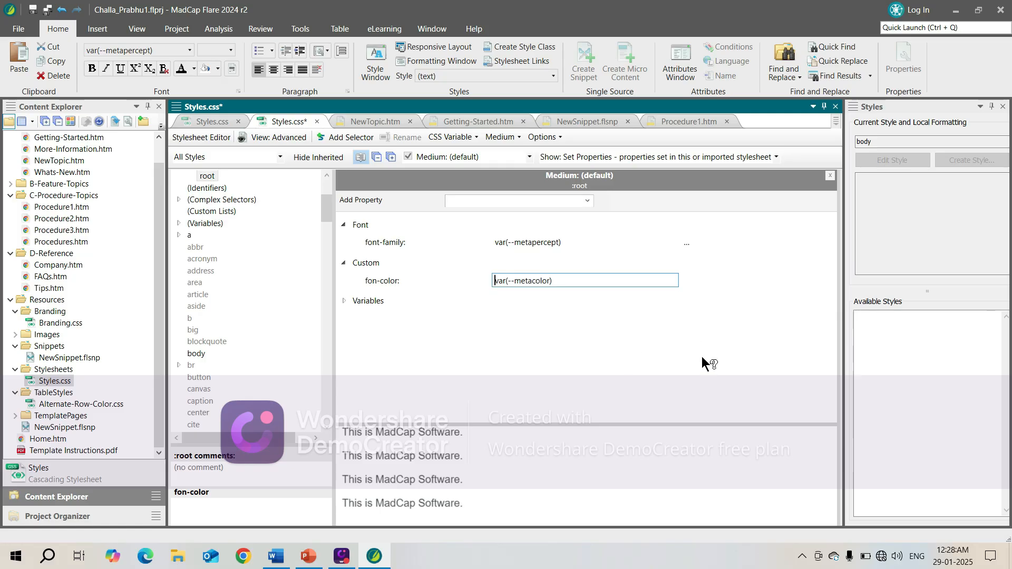
{"action": "left_click", "coordinate": [943, 12]}
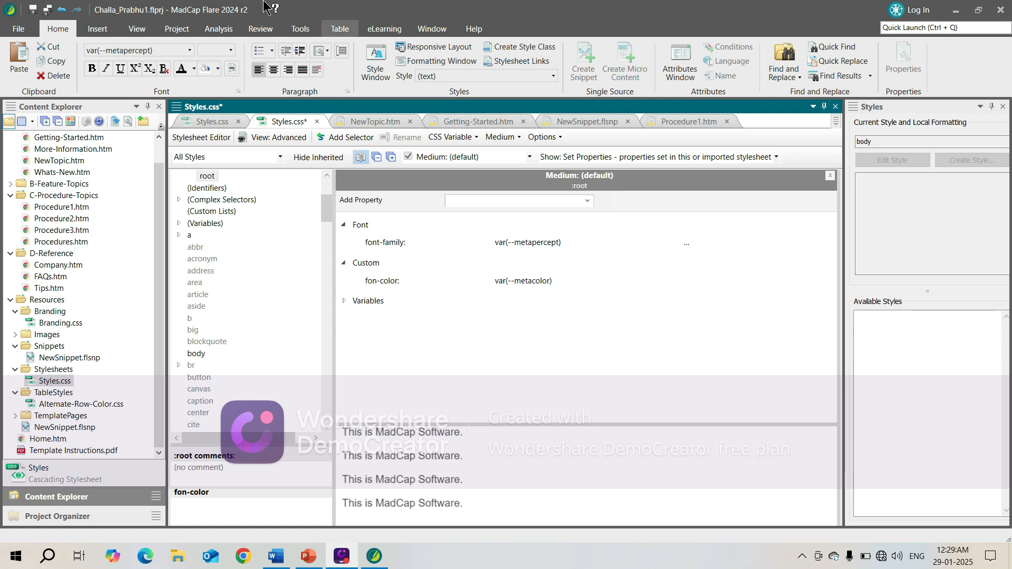
{"action": "left_click_drag", "start_coordinate": [327, 208], "coordinate": [327, 185]}
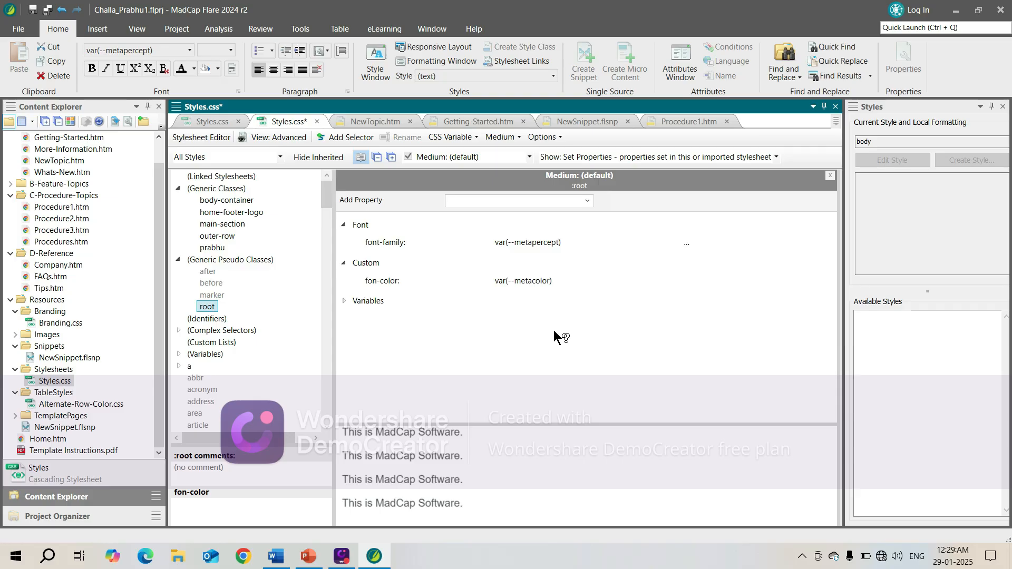
{"action": "left_click", "coordinate": [945, 15]}
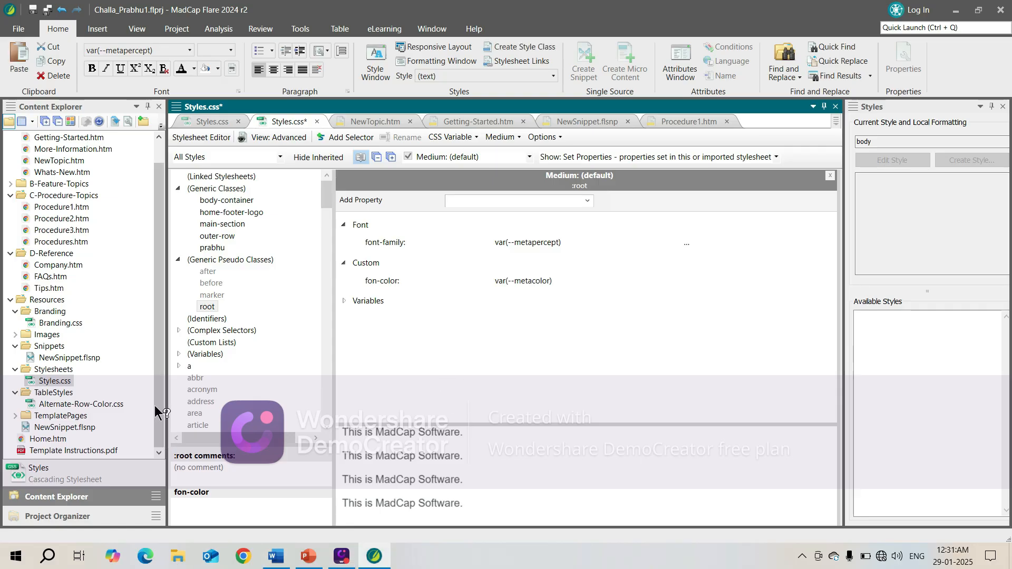
Create a stylesheet named Metapercept in the Resources/Stylesheets folder from the Basic.css factory template.
{"action": "left_click", "coordinate": [64, 382]}
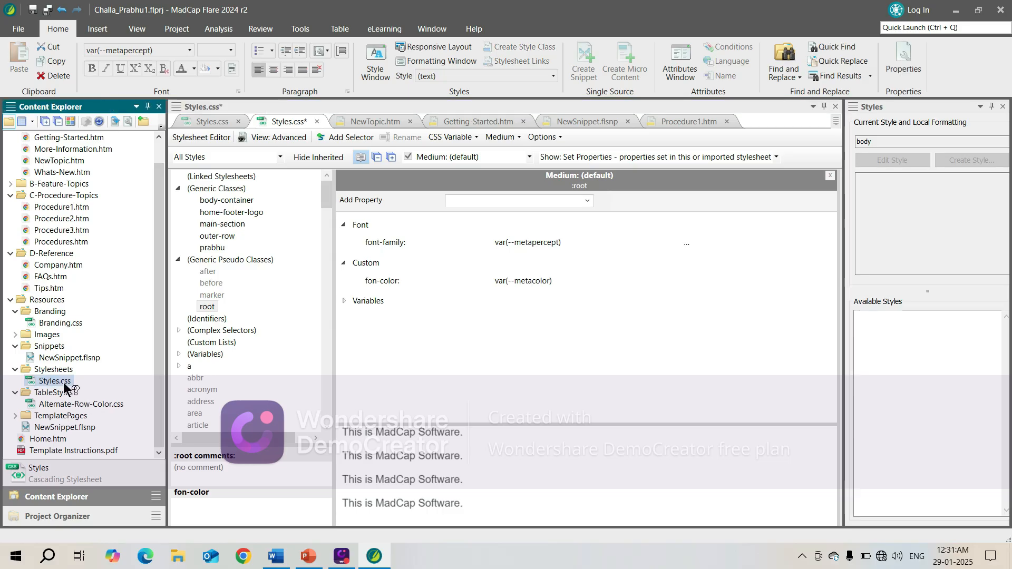
{"action": "left_click", "coordinate": [72, 383]}
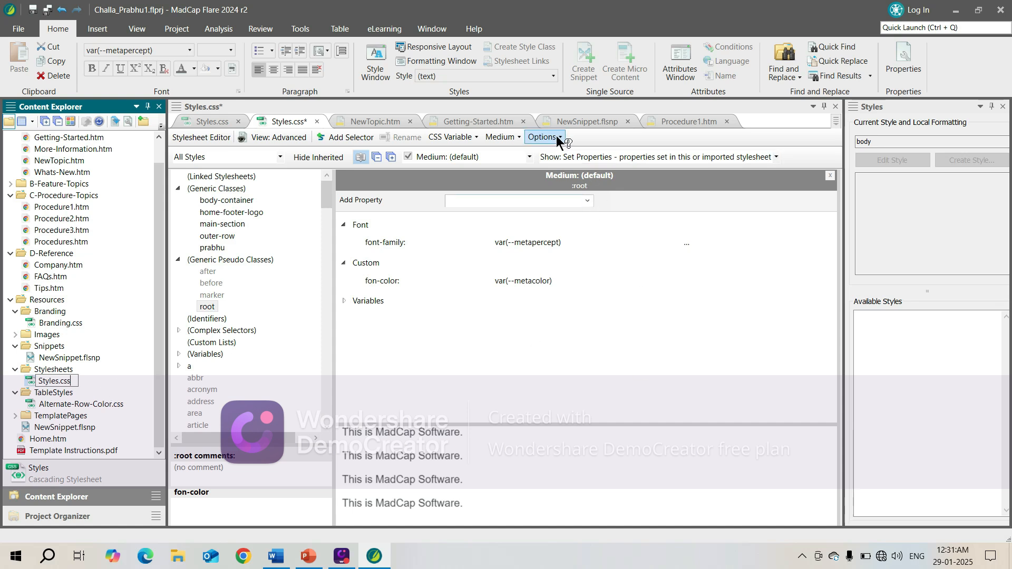
{"action": "left_click", "coordinate": [62, 368]}
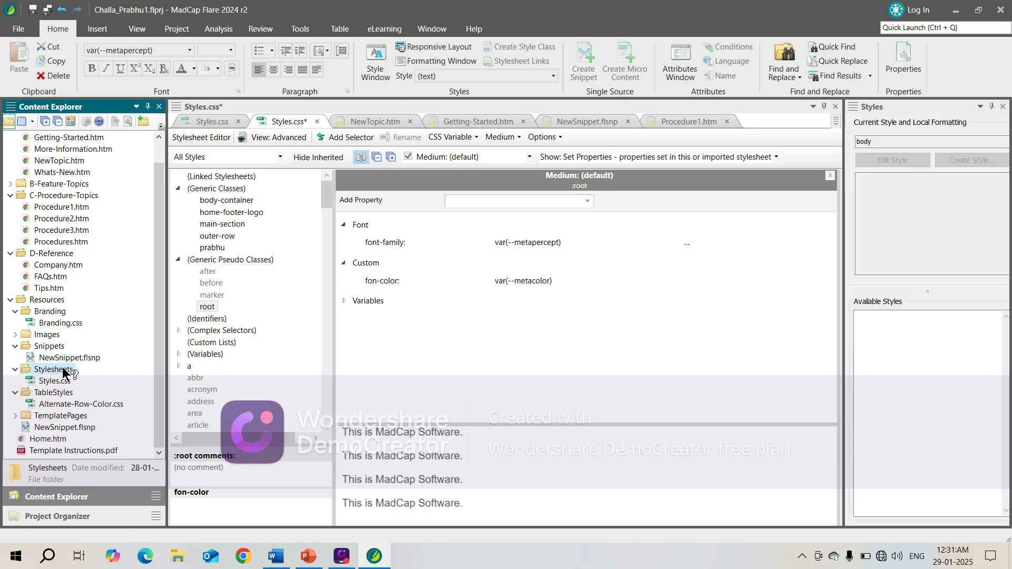
{"action": "right_click", "coordinate": [63, 368]}
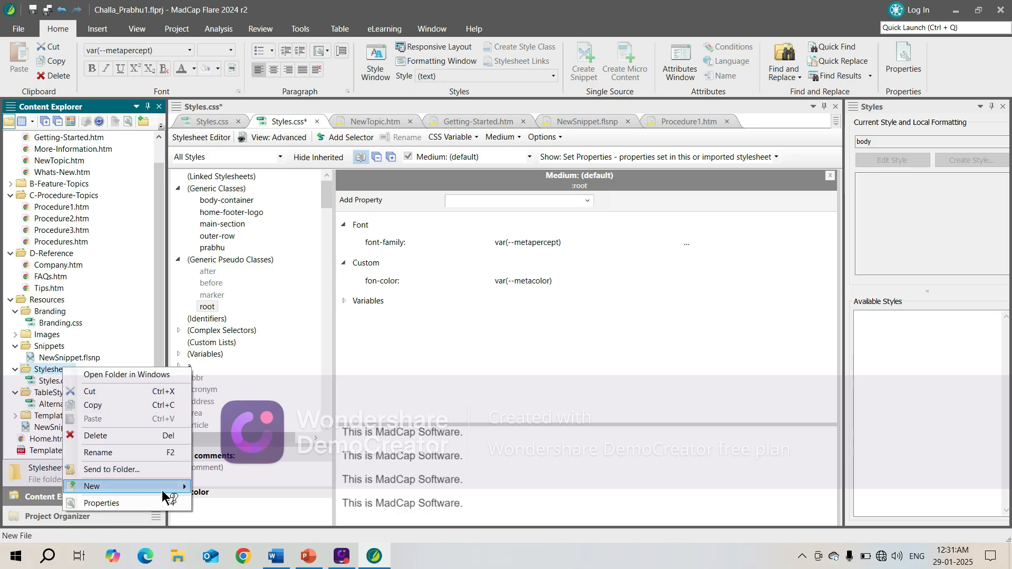
{"action": "mouse_move", "coordinate": [165, 492]}
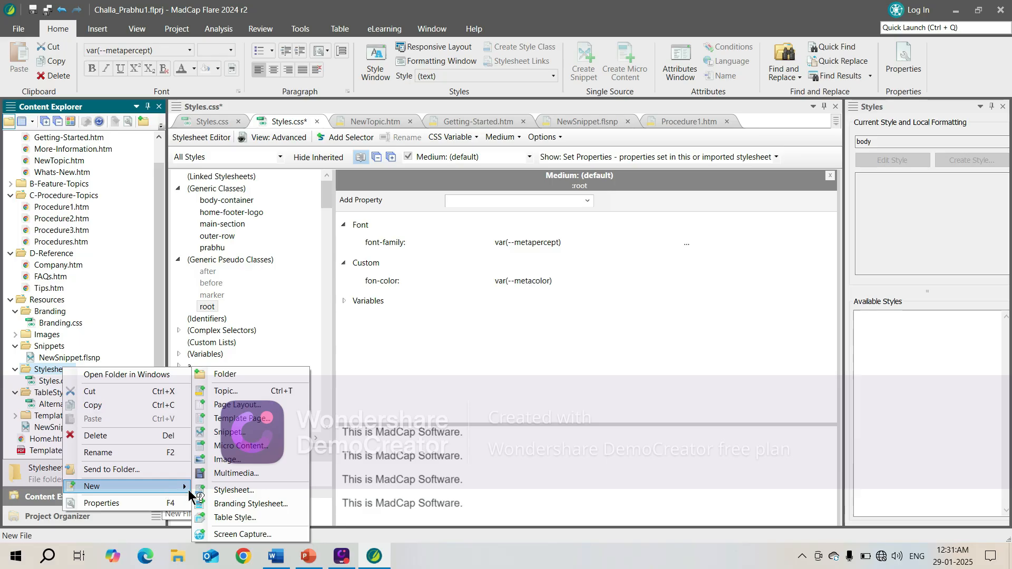
{"action": "left_click", "coordinate": [222, 491]}
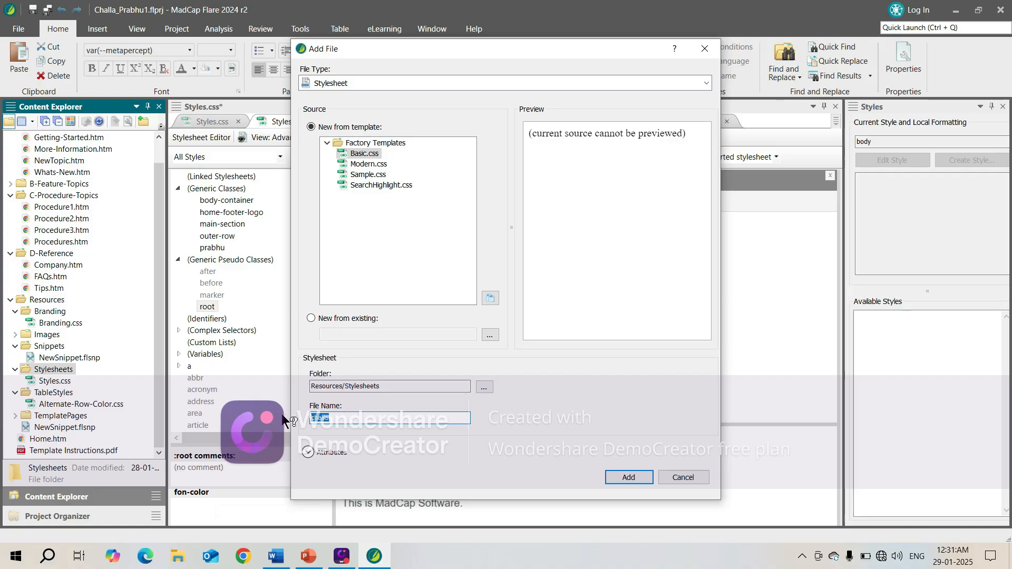
{"action": "type", "text": "Matapercept"}
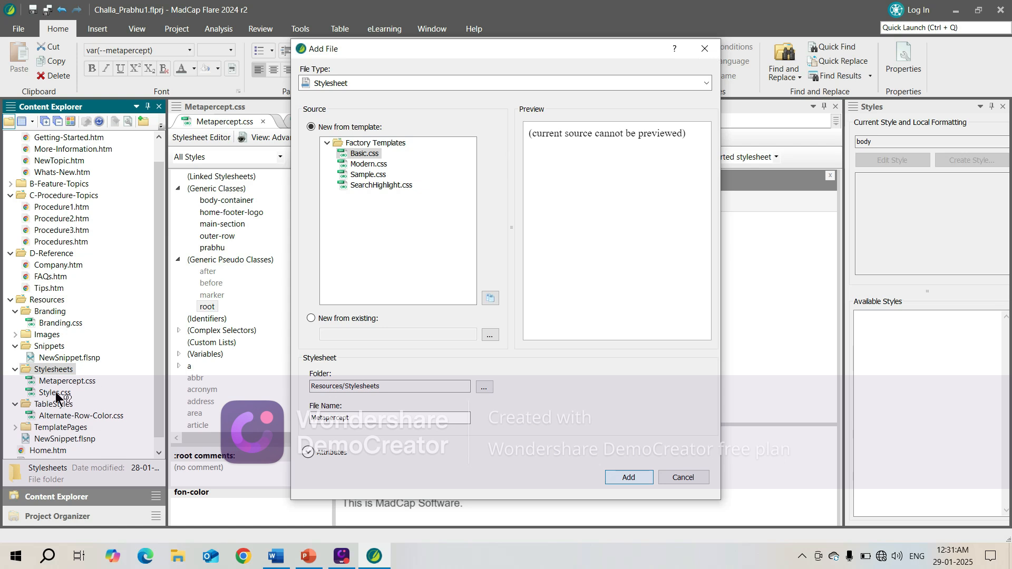
{"action": "key", "text": "Return"}
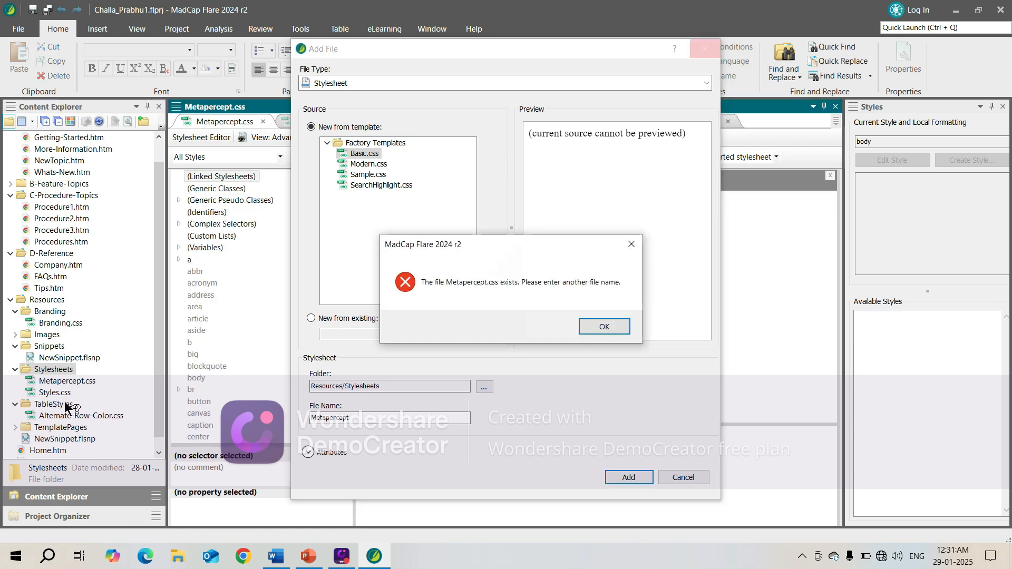
{"action": "left_click", "coordinate": [613, 325]}
{"action": "left_click", "coordinate": [682, 477]}
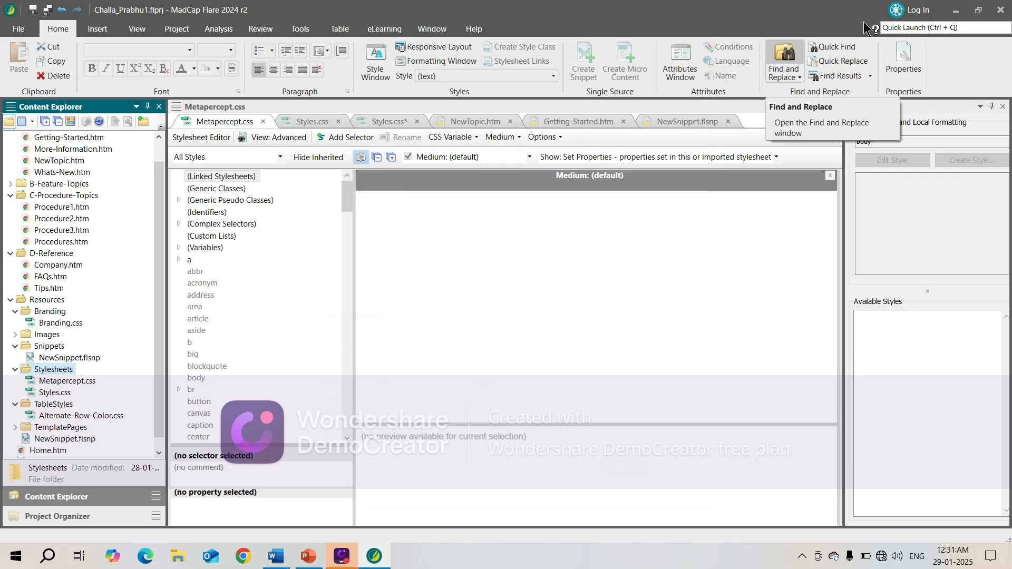
Open the Metapercept.css stylesheet in the internal text editor.
{"action": "double_click", "coordinate": [74, 379]}
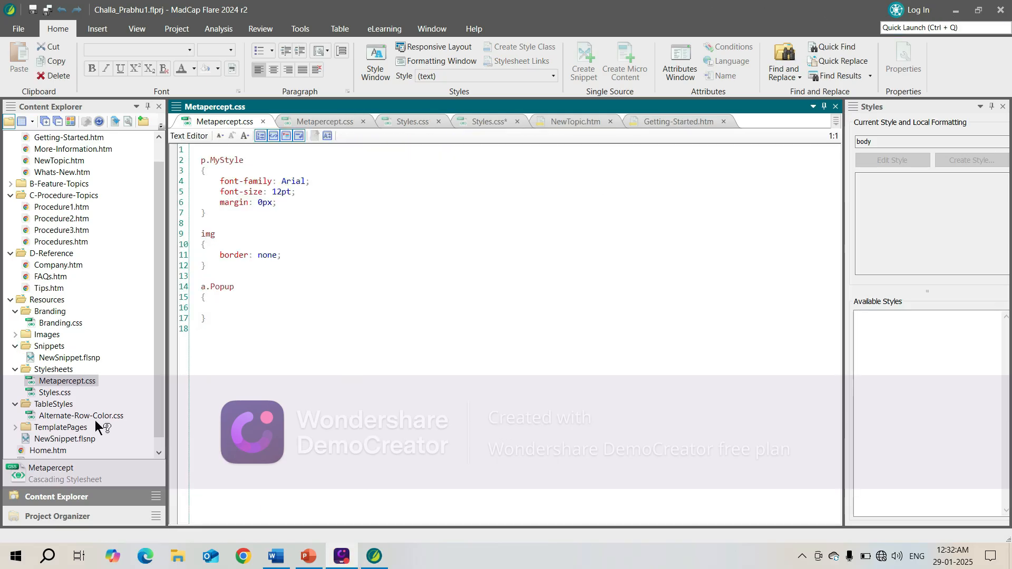
{"action": "right_click", "coordinate": [83, 380]}
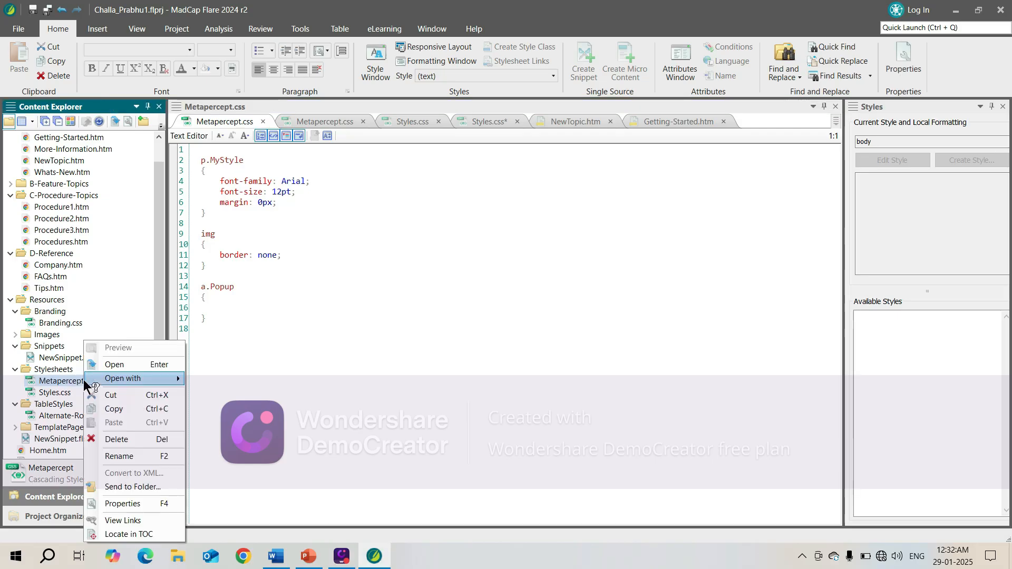
{"action": "mouse_move", "coordinate": [158, 381]}
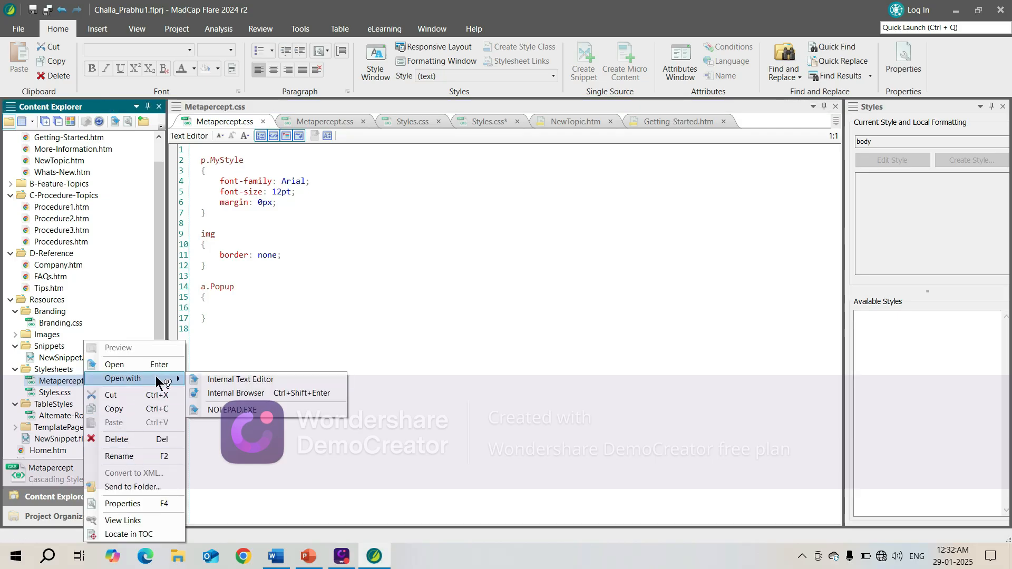
{"action": "left_click", "coordinate": [227, 380]}
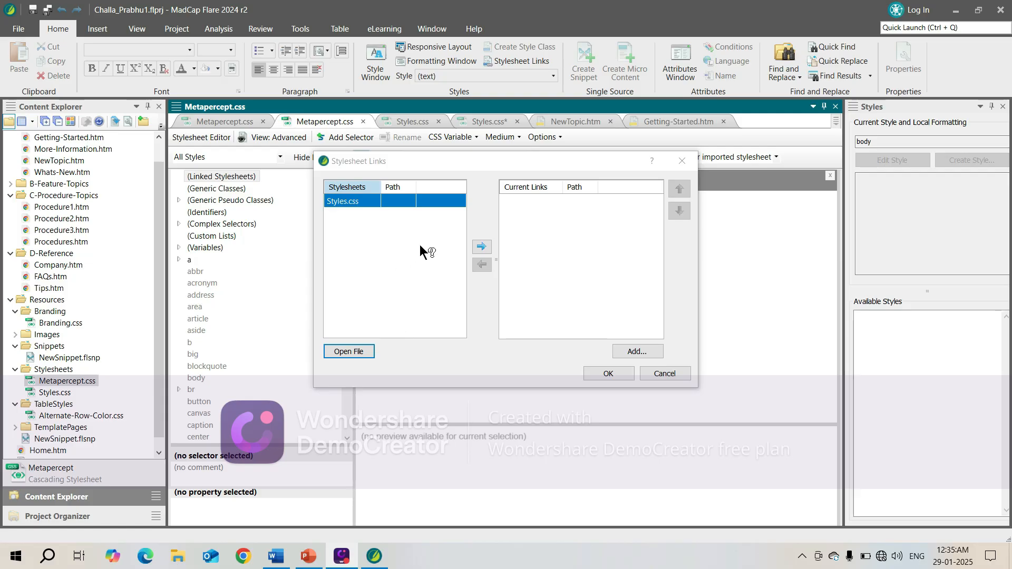
Link the Styles.css stylesheet to Metapercept.css through its stylesheet links.
{"action": "left_click", "coordinate": [350, 200]}
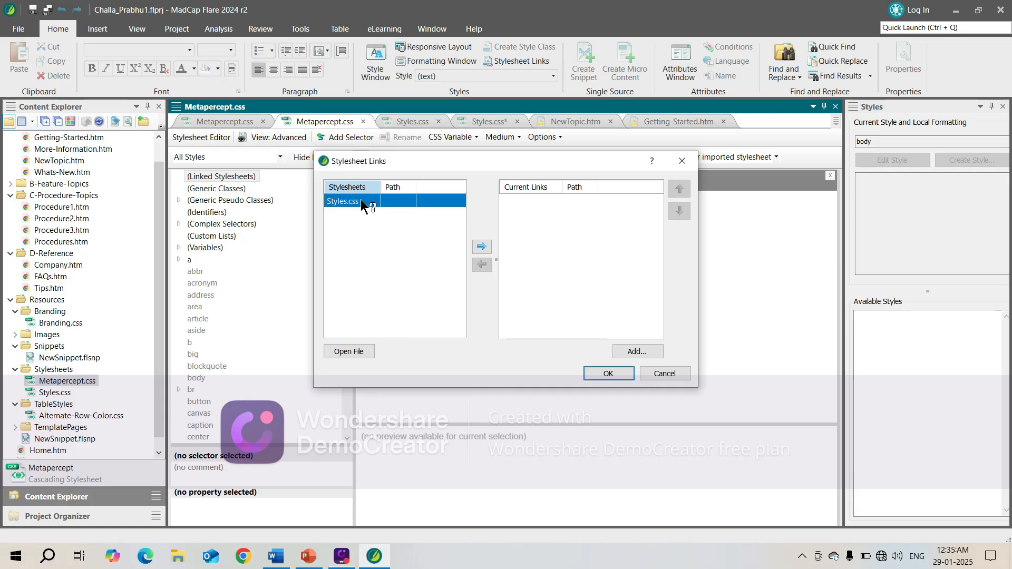
{"action": "left_click", "coordinate": [481, 246]}
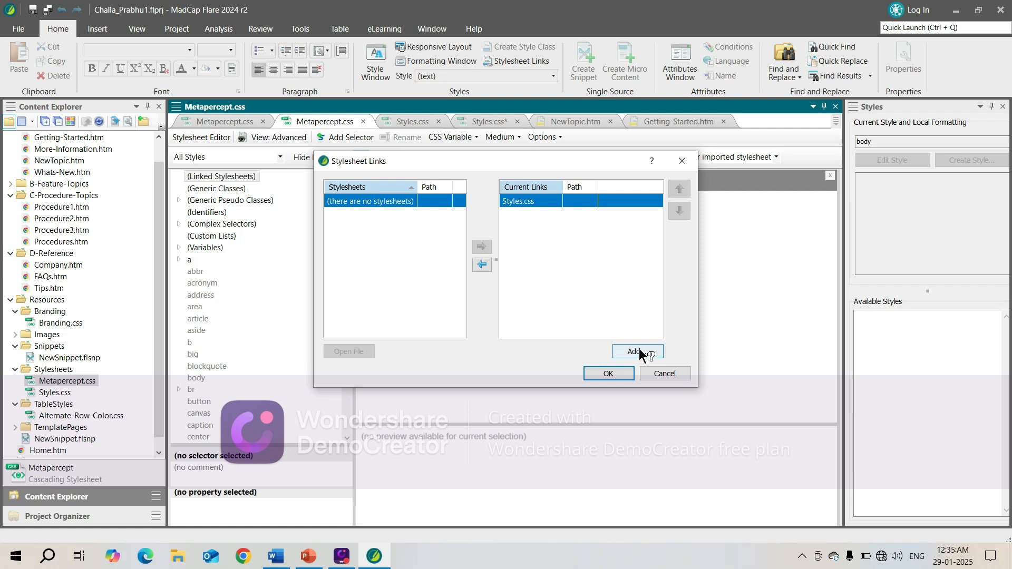
{"action": "left_click", "coordinate": [608, 373]}
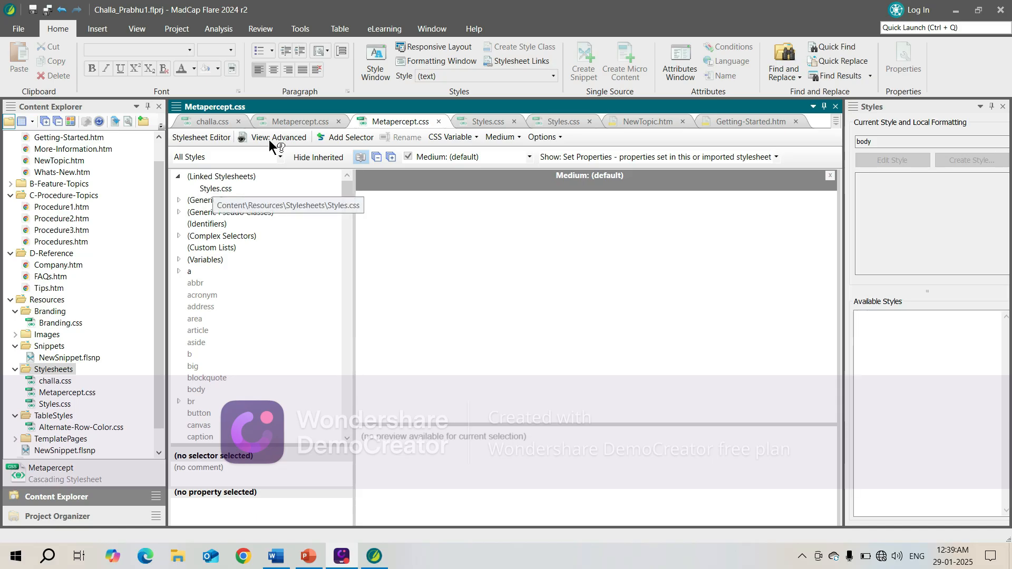
Examine the import statement for Styles.css in the Metapercept.css source code and compare it with the stylesheet editor view.
{"action": "left_click", "coordinate": [311, 126]}
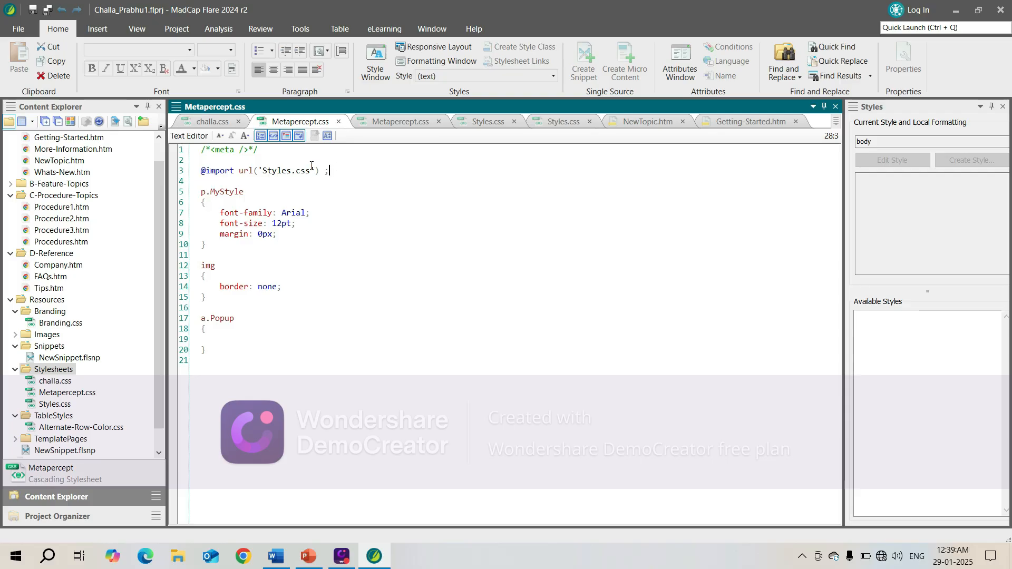
{"action": "left_click_drag", "start_coordinate": [329, 170], "coordinate": [178, 172]}
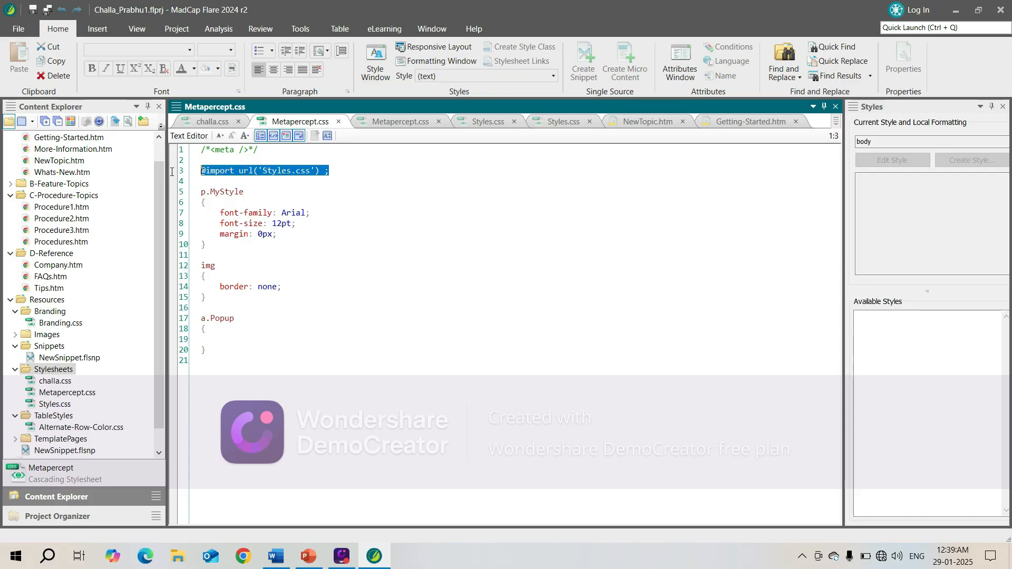
{"action": "left_click", "coordinate": [459, 333]}
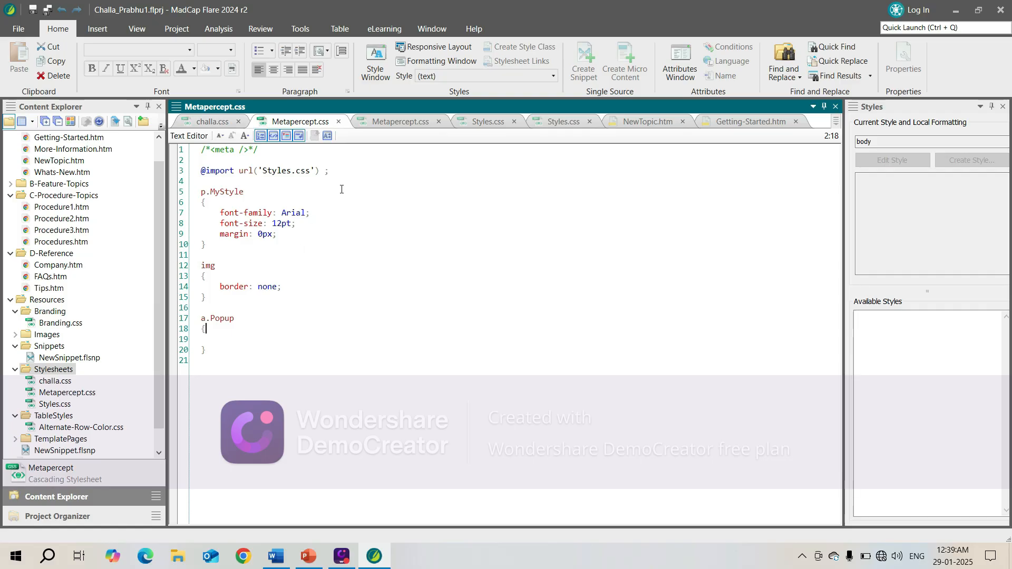
{"action": "left_click", "coordinate": [396, 122]}
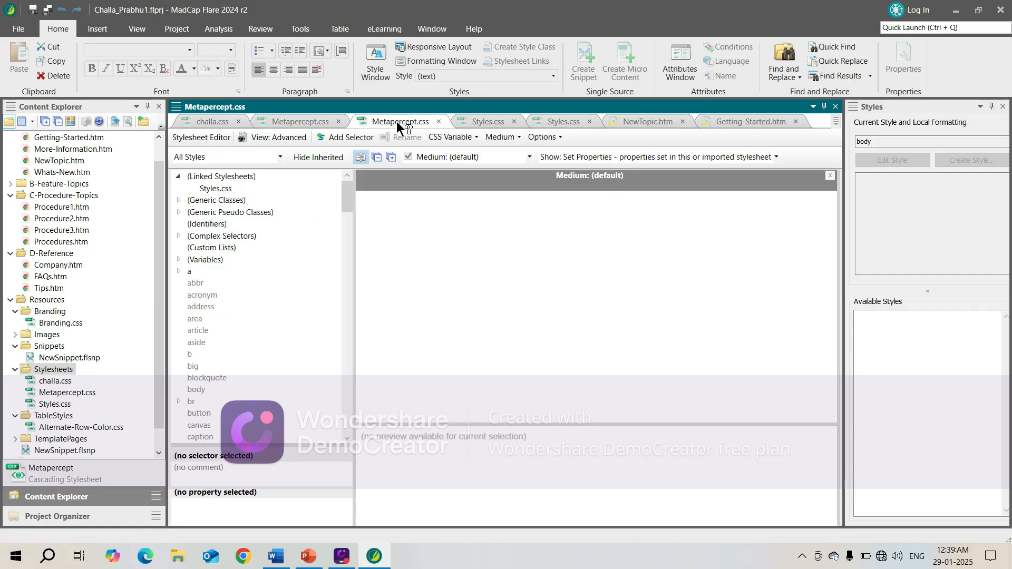
{"action": "left_click", "coordinate": [288, 121]}
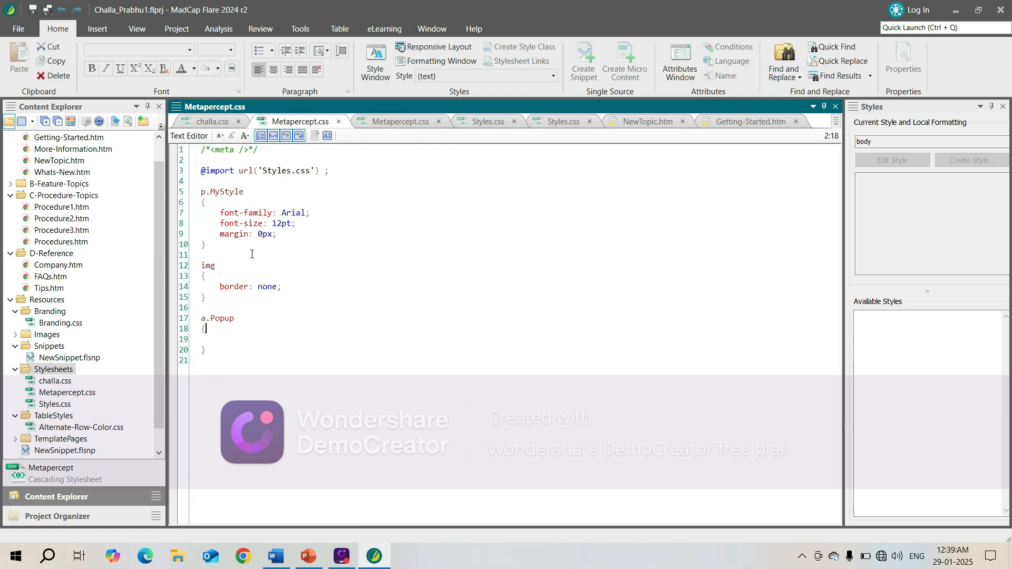
{"action": "left_click", "coordinate": [202, 170]}
{"action": "left_click_drag", "start_coordinate": [202, 170], "coordinate": [340, 174]}
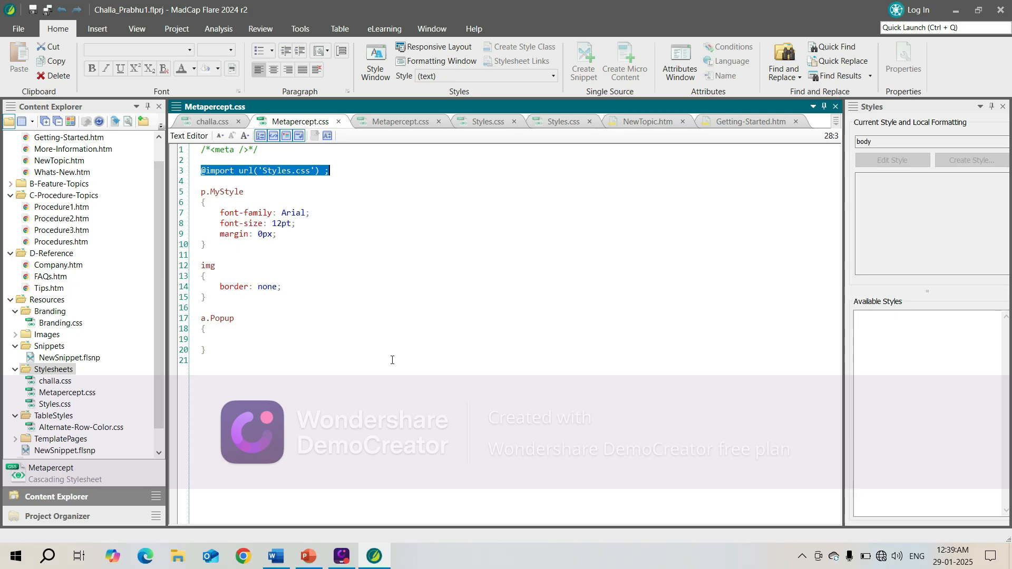
{"action": "left_click", "coordinate": [946, 14]}
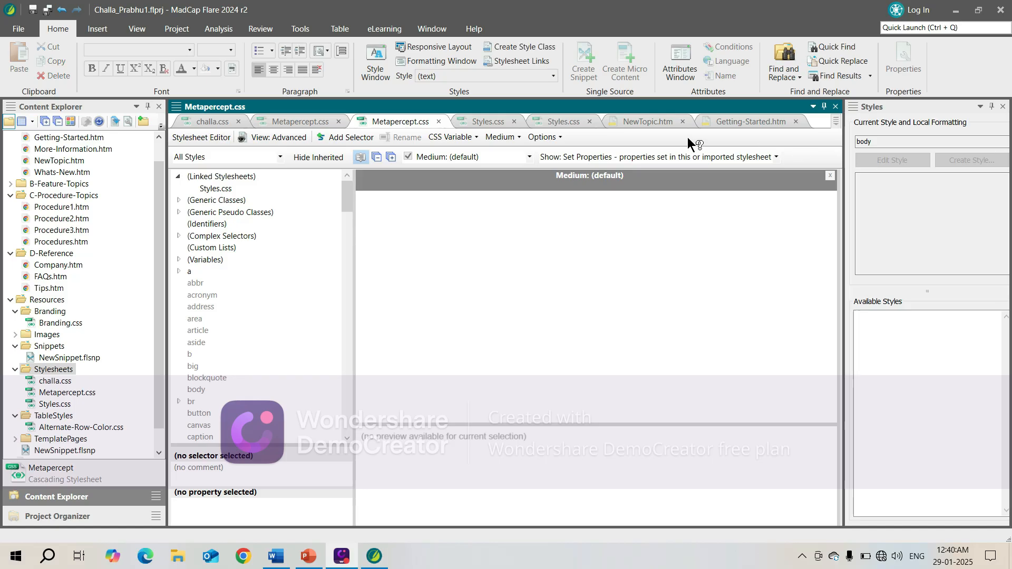
Mark the p.Concept and p.ConceptContext styles of the Basic factory stylesheet for import into Metapercept.css.
{"action": "left_click", "coordinate": [560, 135]}
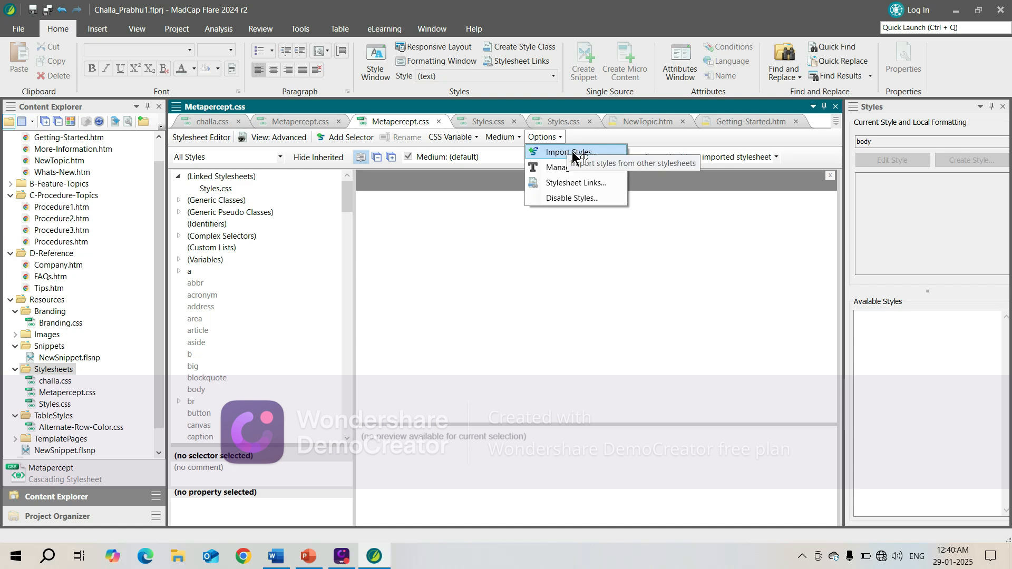
{"action": "left_click", "coordinate": [571, 151]}
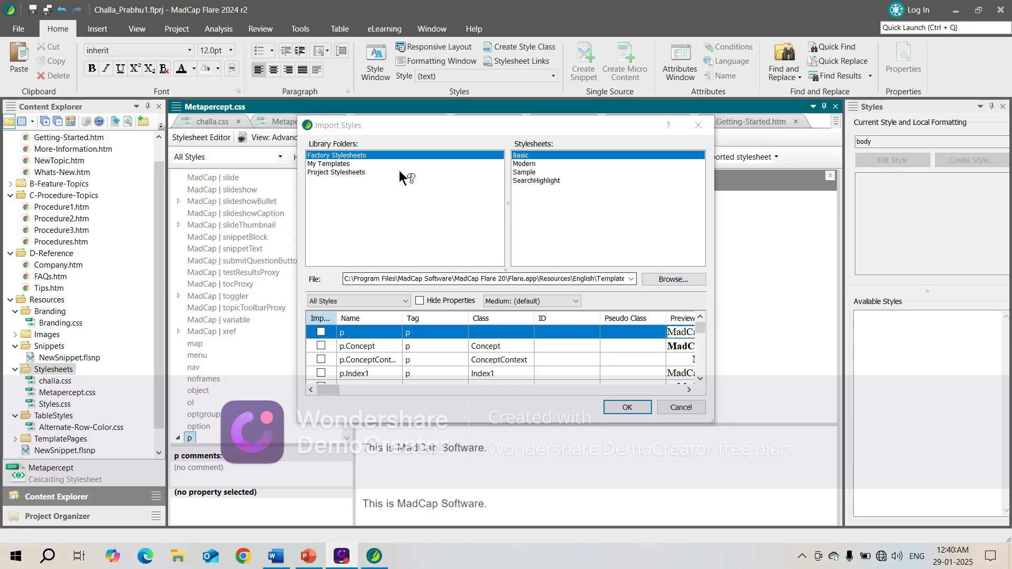
{"action": "left_click_drag", "start_coordinate": [385, 129], "coordinate": [387, 135]}
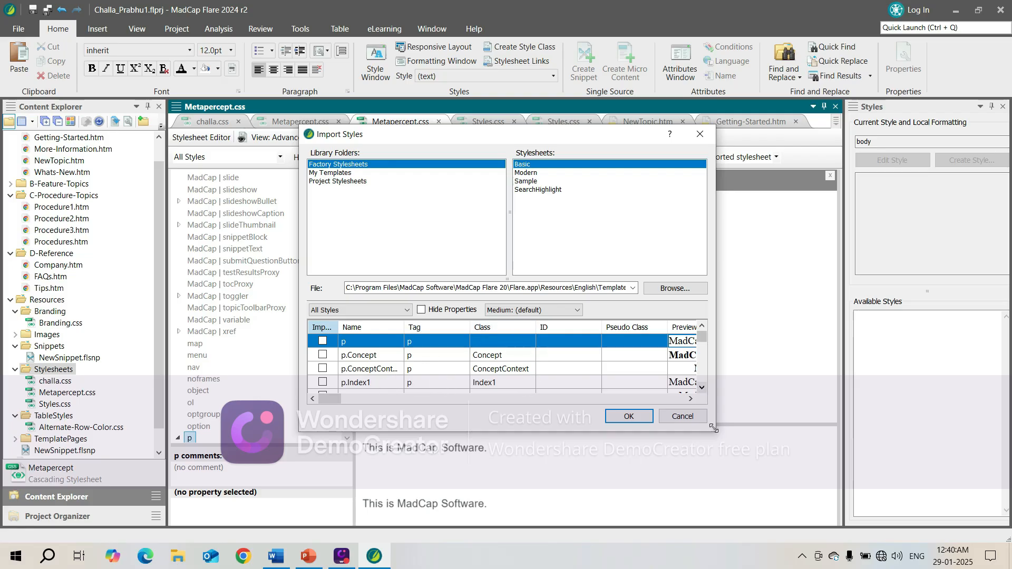
{"action": "left_click", "coordinate": [323, 354]}
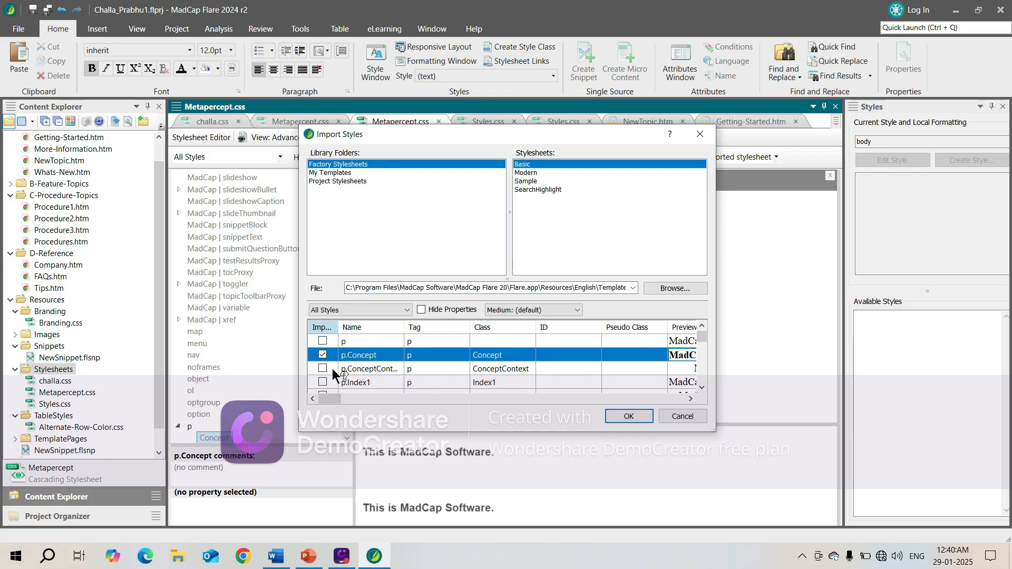
{"action": "left_click", "coordinate": [323, 368]}
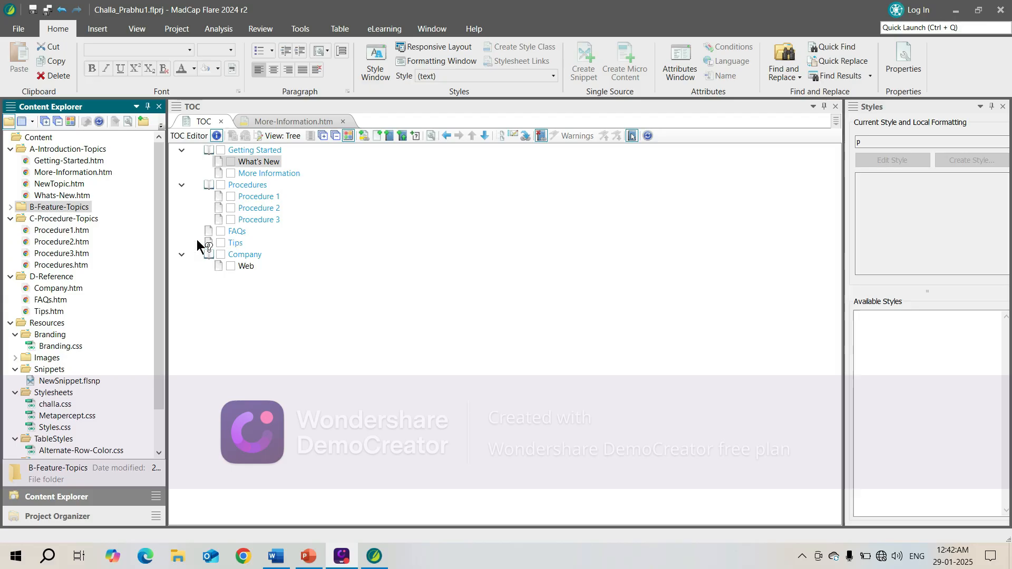
Add the B-Feature-Topics folder to the TOC between Getting Started and Procedures, and expand its entries.
{"action": "left_click", "coordinate": [64, 207]}
{"action": "left_click_drag", "start_coordinate": [64, 210], "coordinate": [227, 184]}
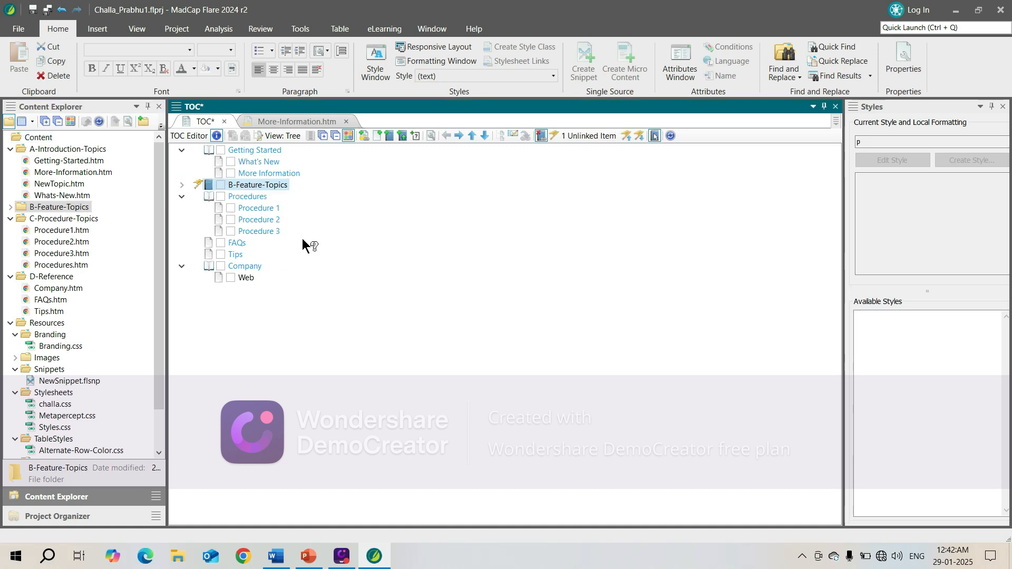
{"action": "left_click", "coordinate": [182, 185]}
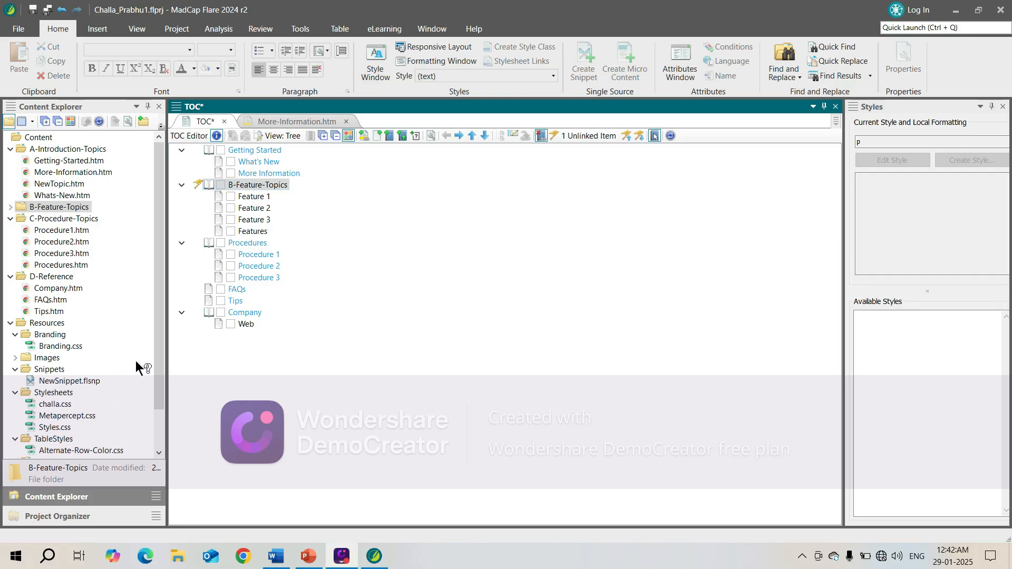
Build the primary HTML5 target, saving the pending TOC changes.
{"action": "left_click_drag", "start_coordinate": [157, 357], "coordinate": [152, 393]}
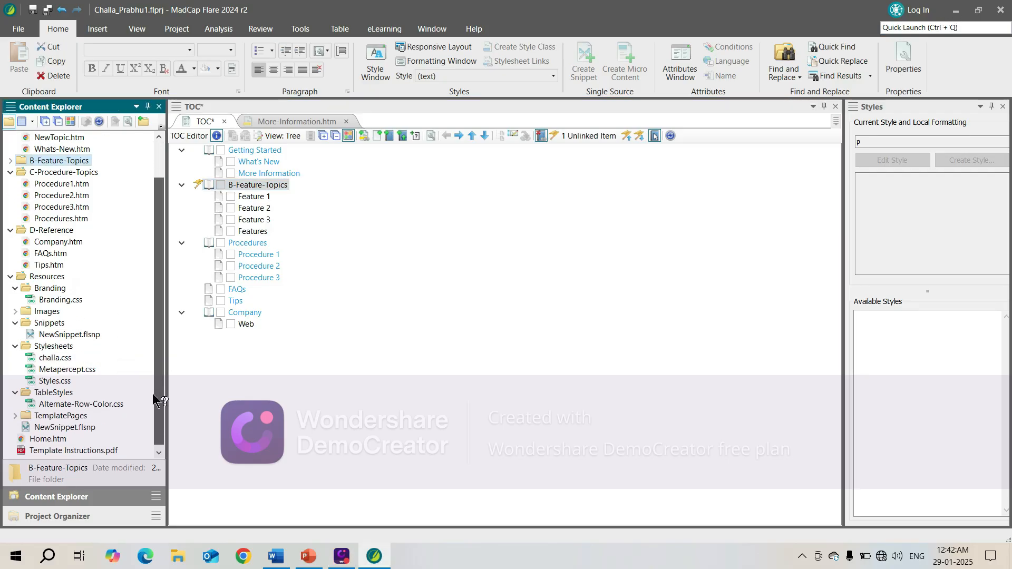
{"action": "left_click", "coordinate": [56, 520]}
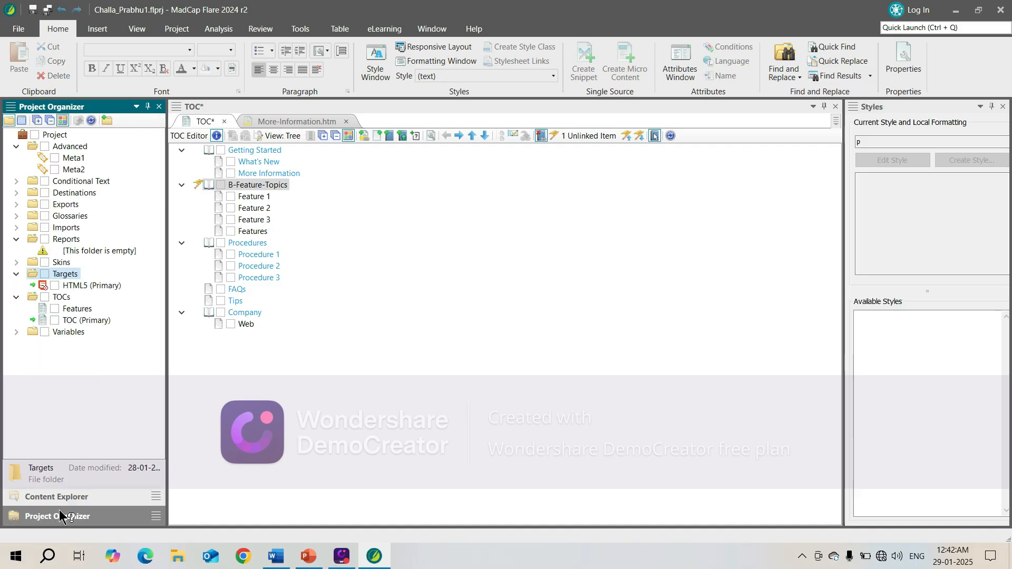
{"action": "left_click", "coordinate": [85, 320]}
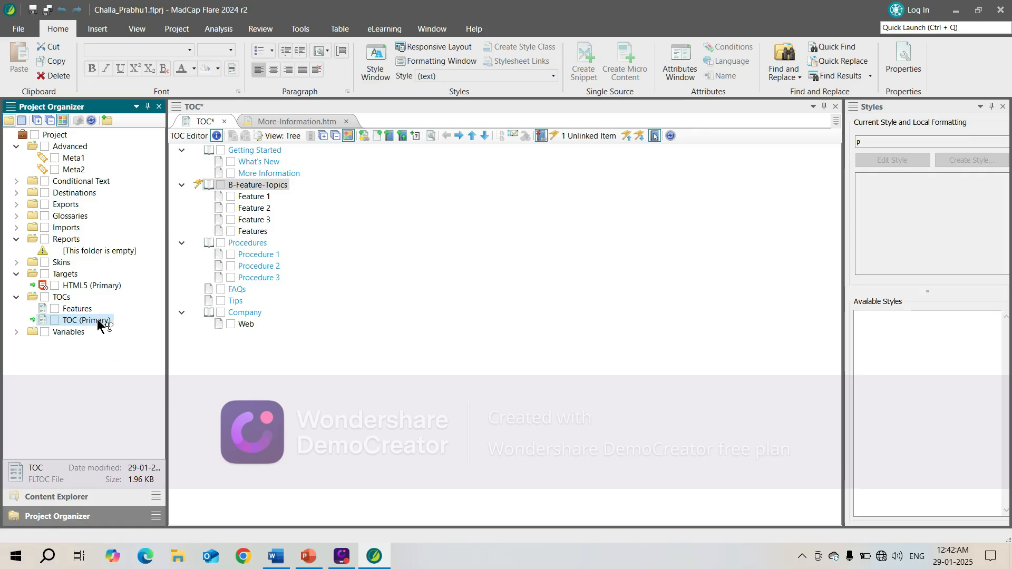
{"action": "left_click", "coordinate": [105, 285]}
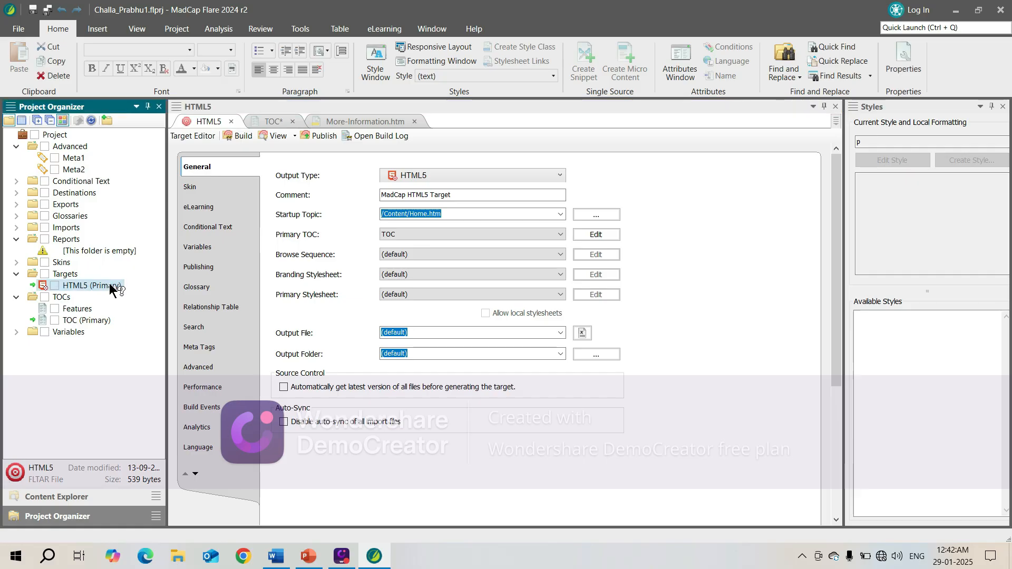
{"action": "right_click", "coordinate": [109, 284]}
{"action": "left_click", "coordinate": [168, 464]}
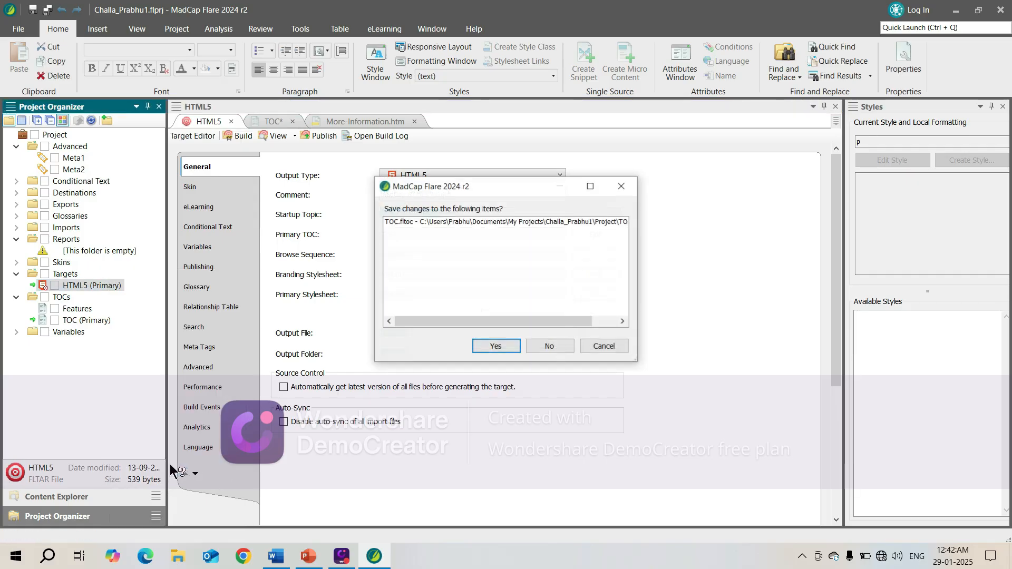
{"action": "left_click", "coordinate": [495, 346]}
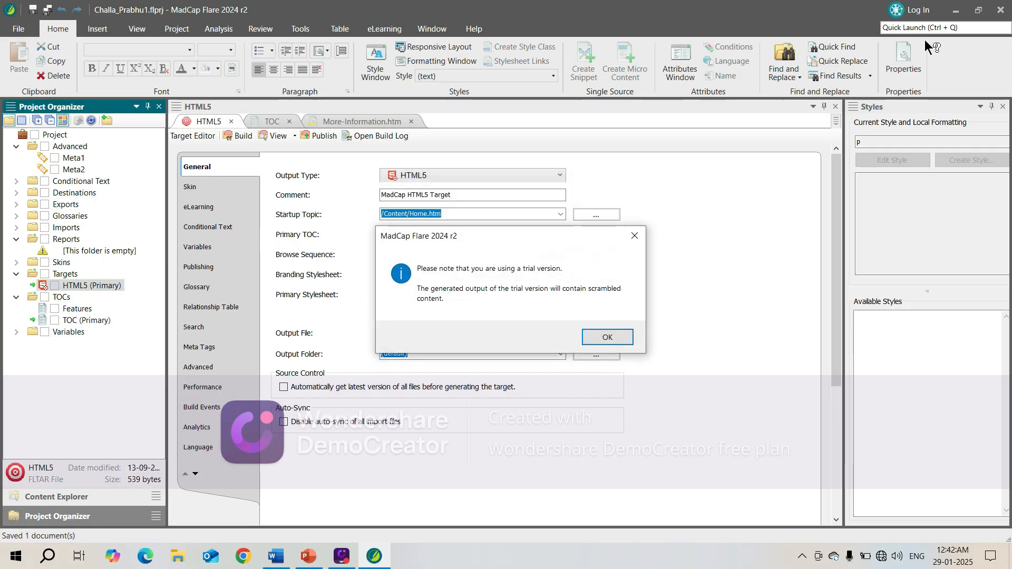
{"action": "left_click", "coordinate": [608, 338]}
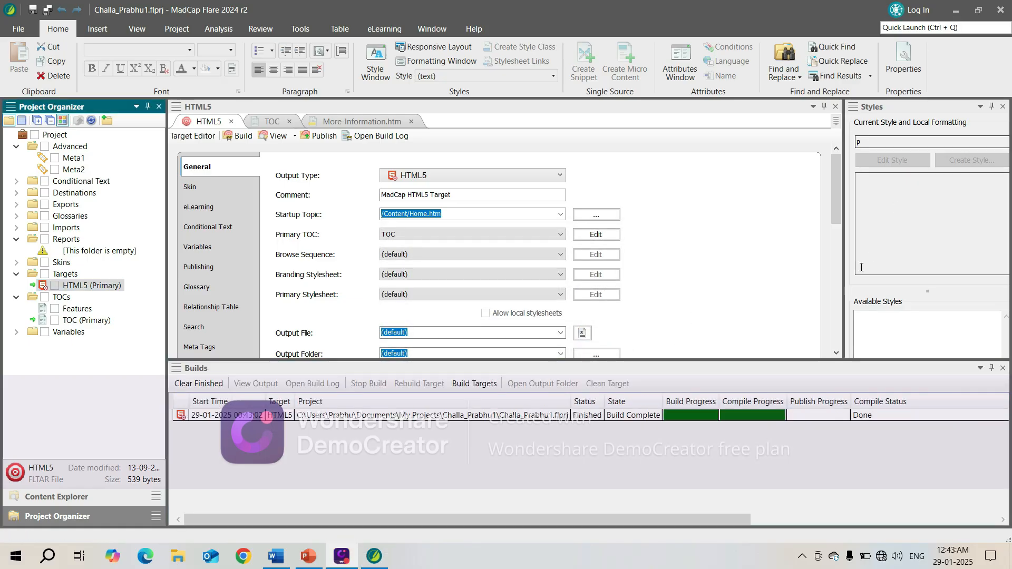
View the HTML5 output in the browser and examine the B-Feature-Topics and Procedures entries in its navigation menu.
{"action": "left_click", "coordinate": [684, 416]}
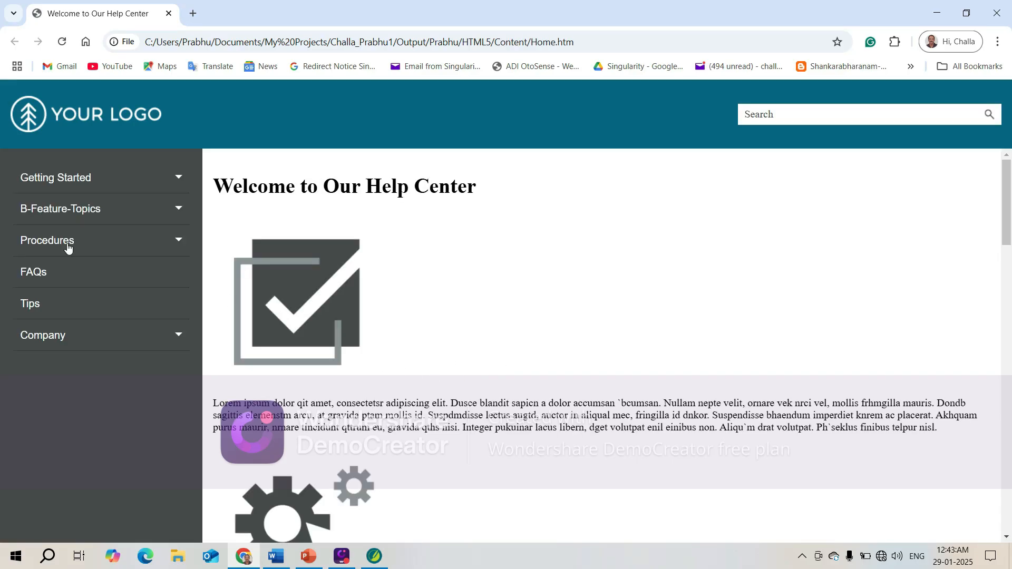
{"action": "left_click", "coordinate": [179, 211]}
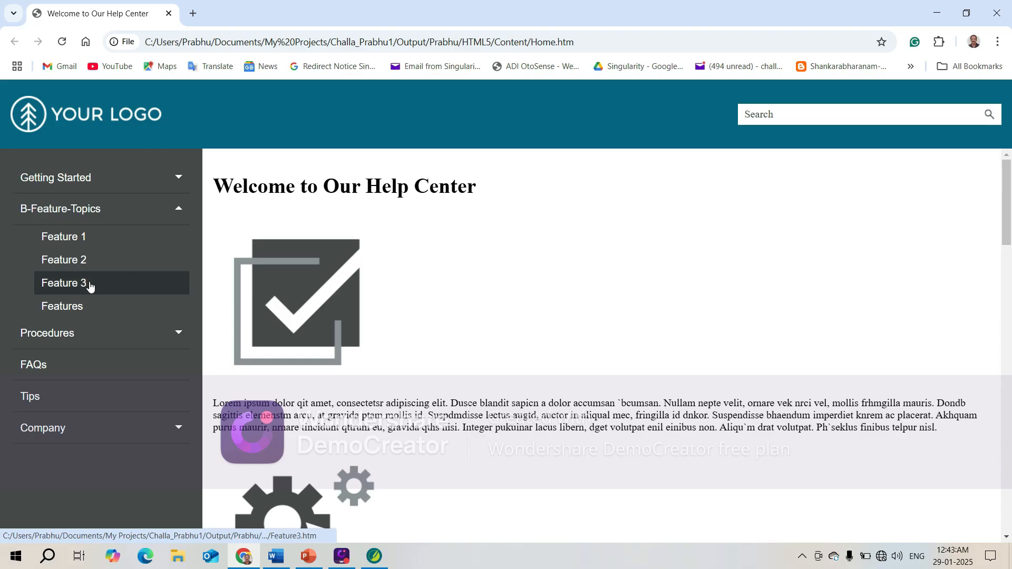
{"action": "left_click", "coordinate": [179, 334]}
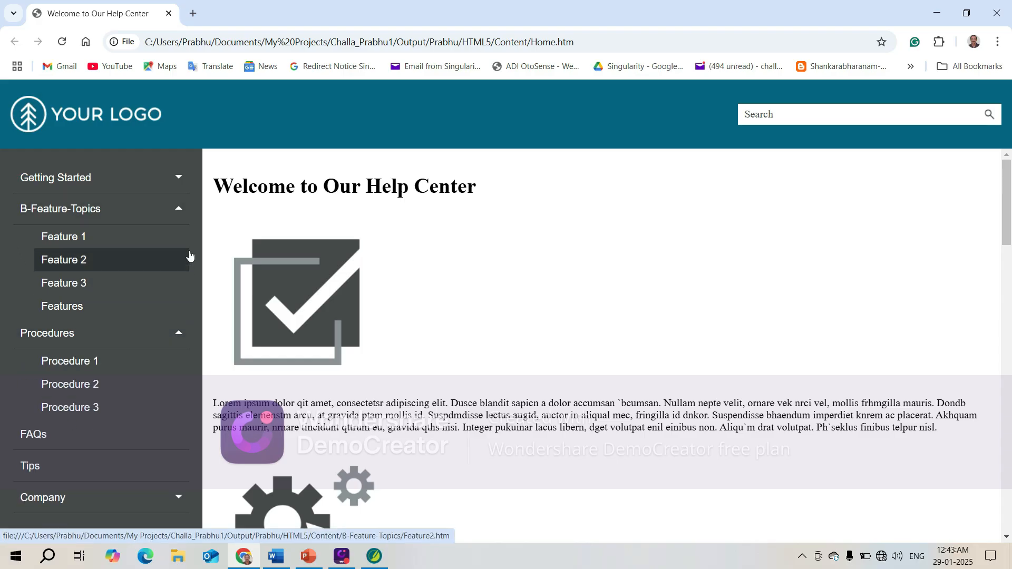
{"action": "left_click", "coordinate": [176, 210]}
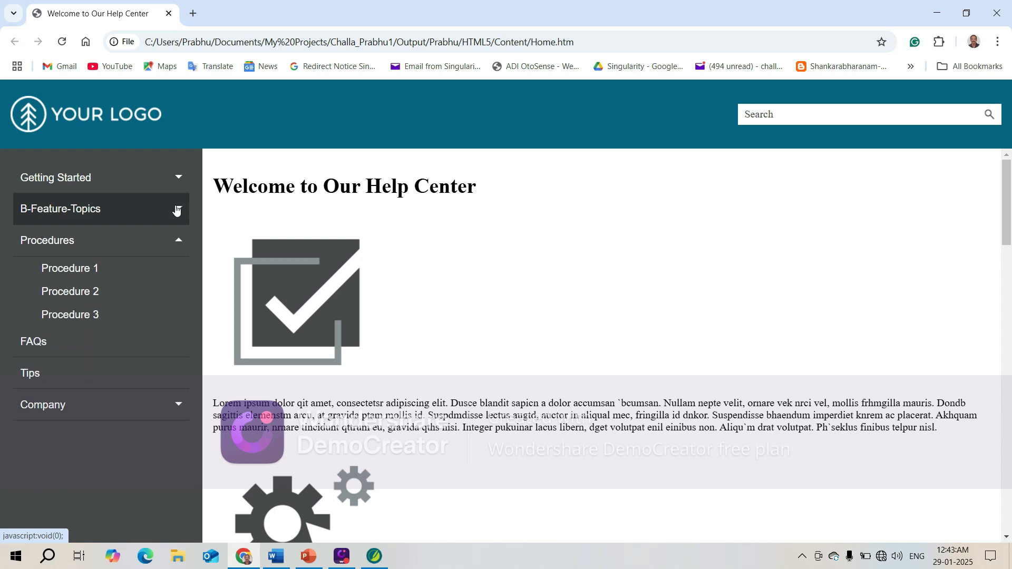
{"action": "left_click", "coordinate": [178, 212]}
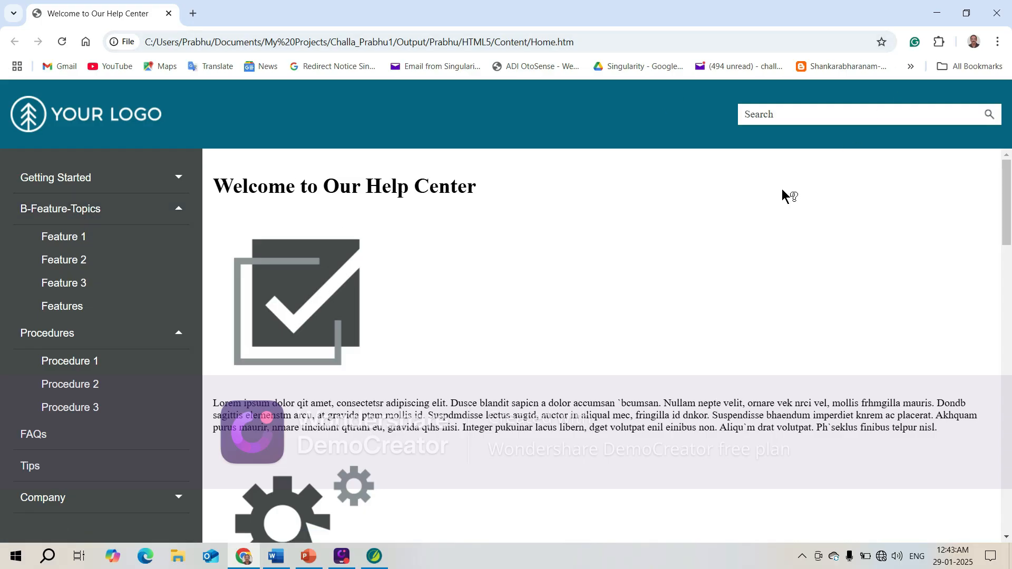
Return to Flare and review the Advanced properties of the B-Feature-Topics book in the TOC, accepting the settings.
{"action": "key", "text": "alt+Tab"}
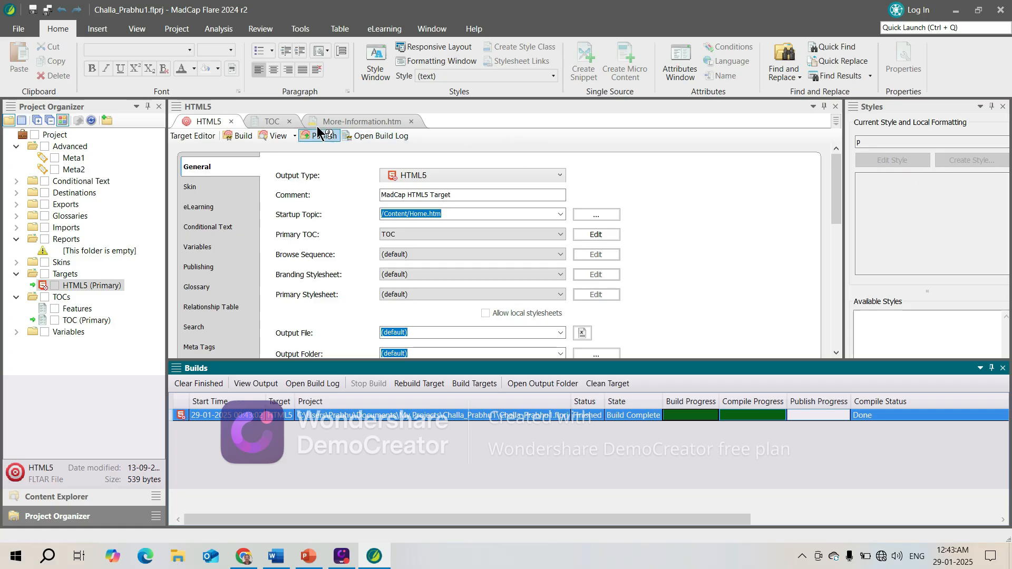
{"action": "left_click", "coordinate": [279, 121]}
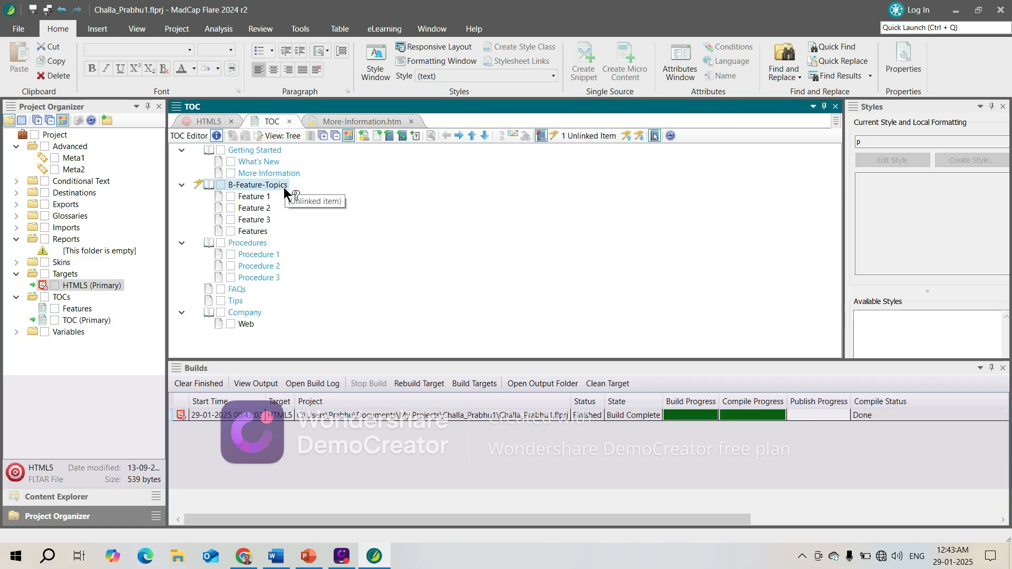
{"action": "right_click", "coordinate": [278, 184]}
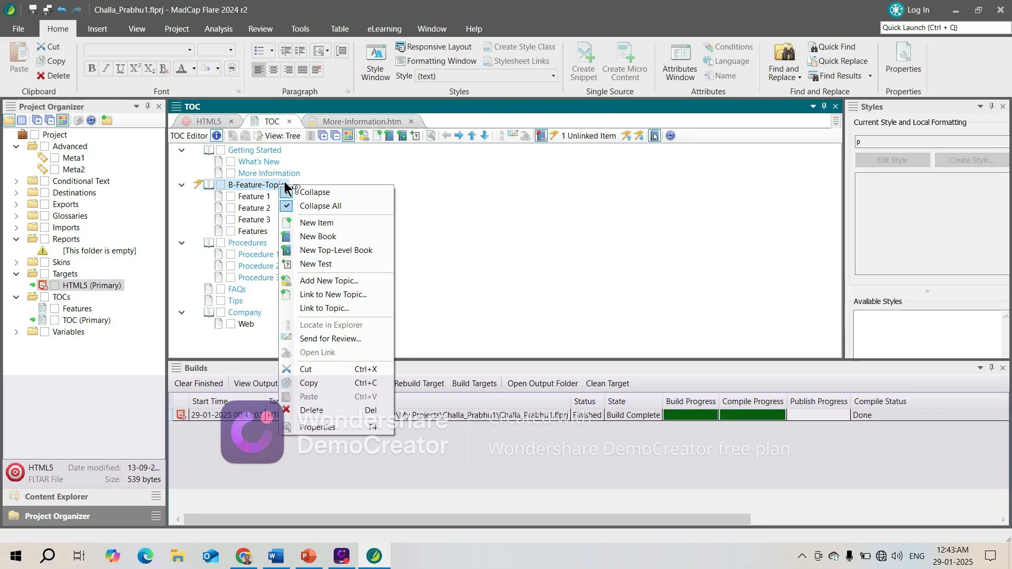
{"action": "left_click", "coordinate": [328, 424]}
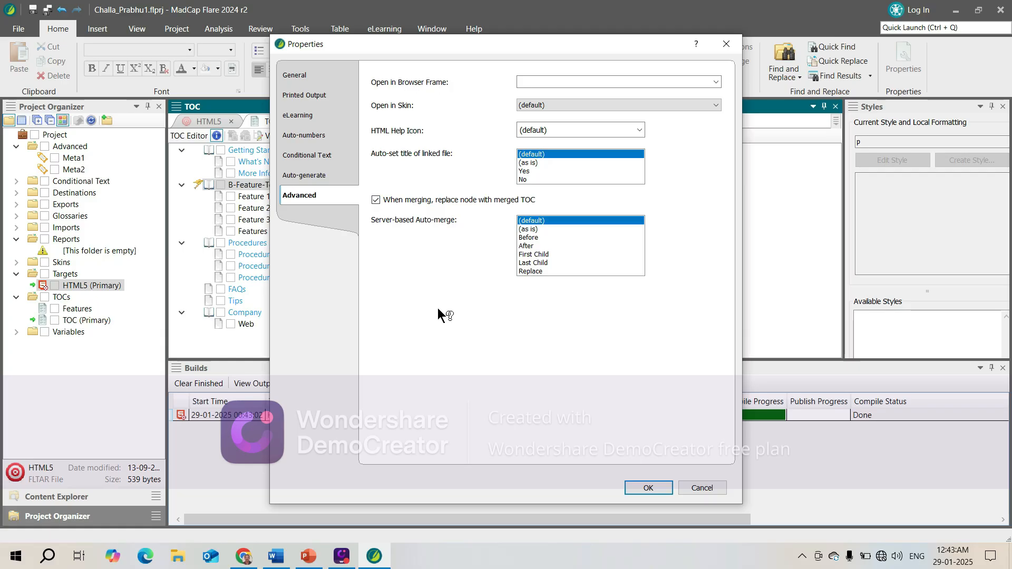
{"action": "key", "text": "alt+Tab"}
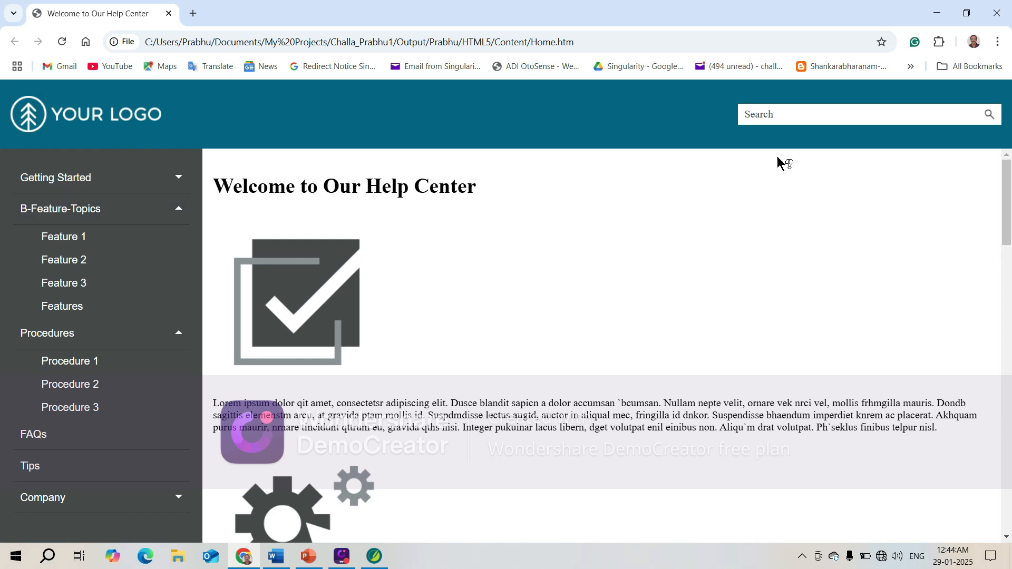
{"action": "key", "text": "alt+Tab"}
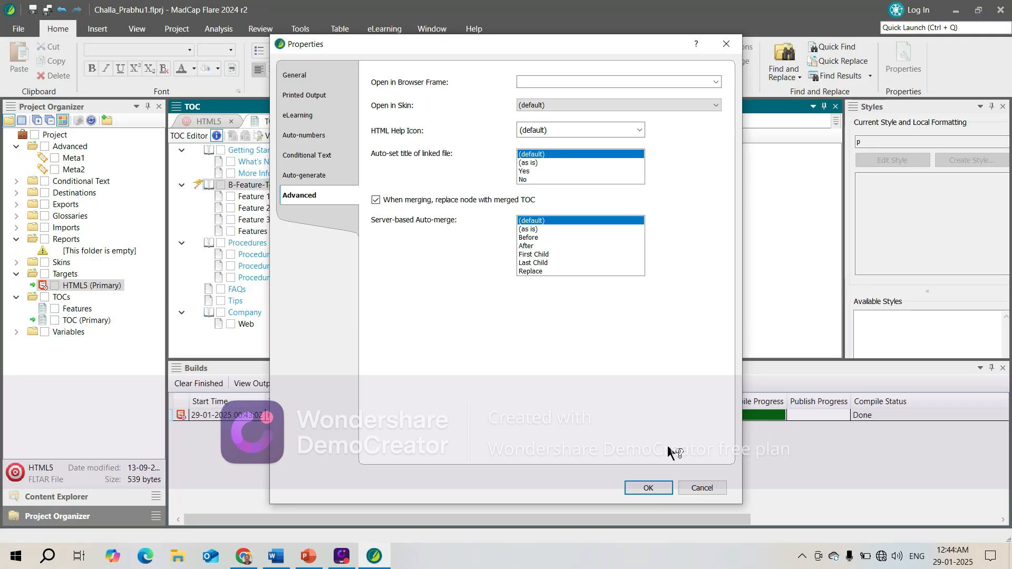
{"action": "key", "text": "Return"}
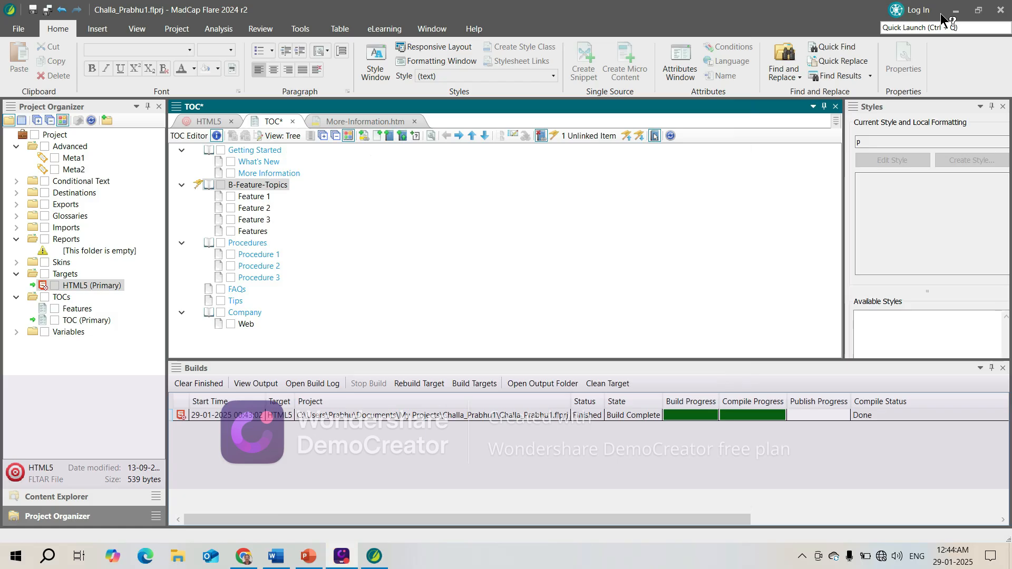
Add a report file from the Empty Report factory template to the Reports folder and close the Builds pane.
{"action": "right_click", "coordinate": [70, 240]}
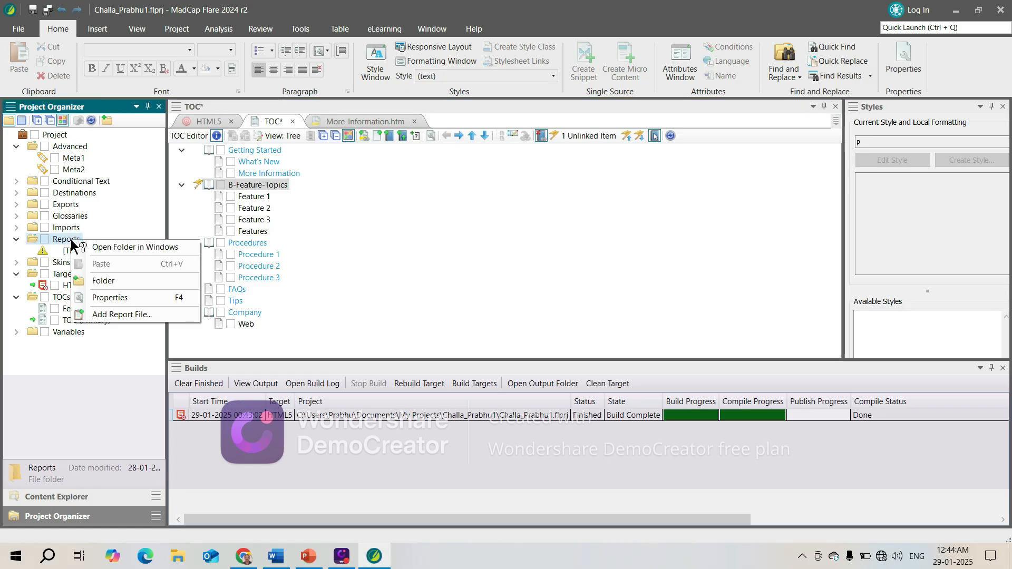
{"action": "left_click", "coordinate": [148, 313]}
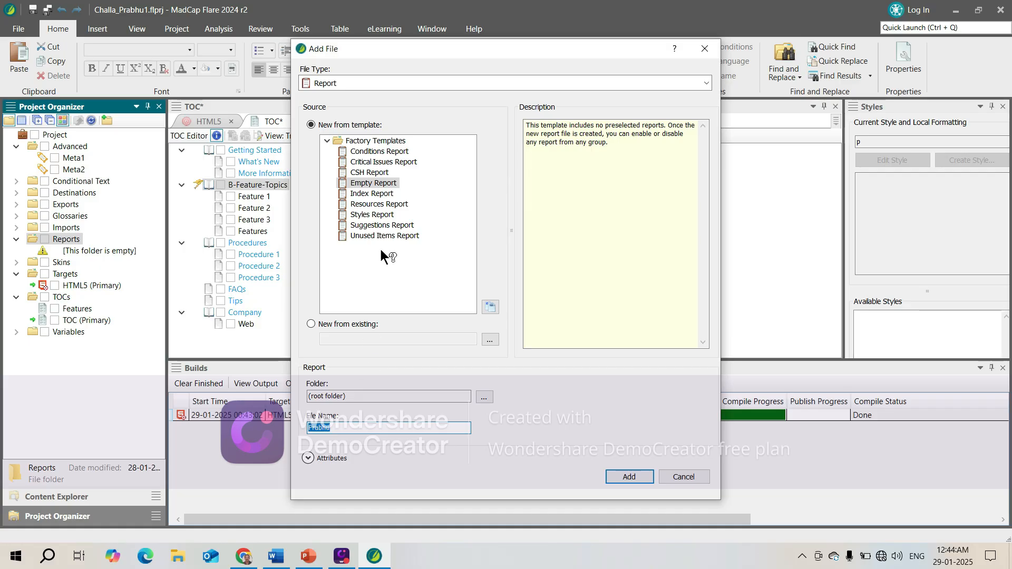
{"action": "left_click", "coordinate": [630, 475]}
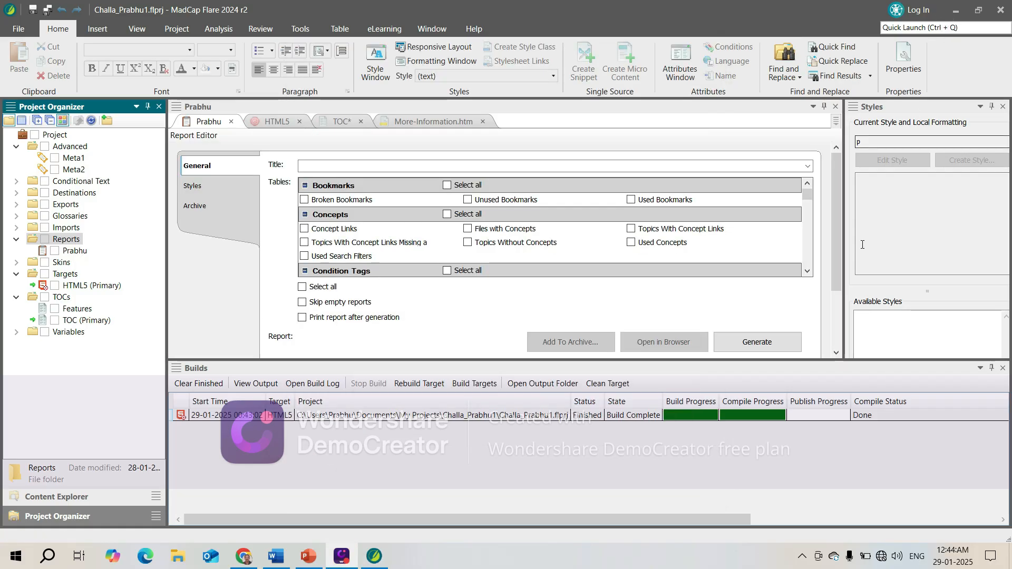
{"action": "left_click", "coordinate": [1004, 368]}
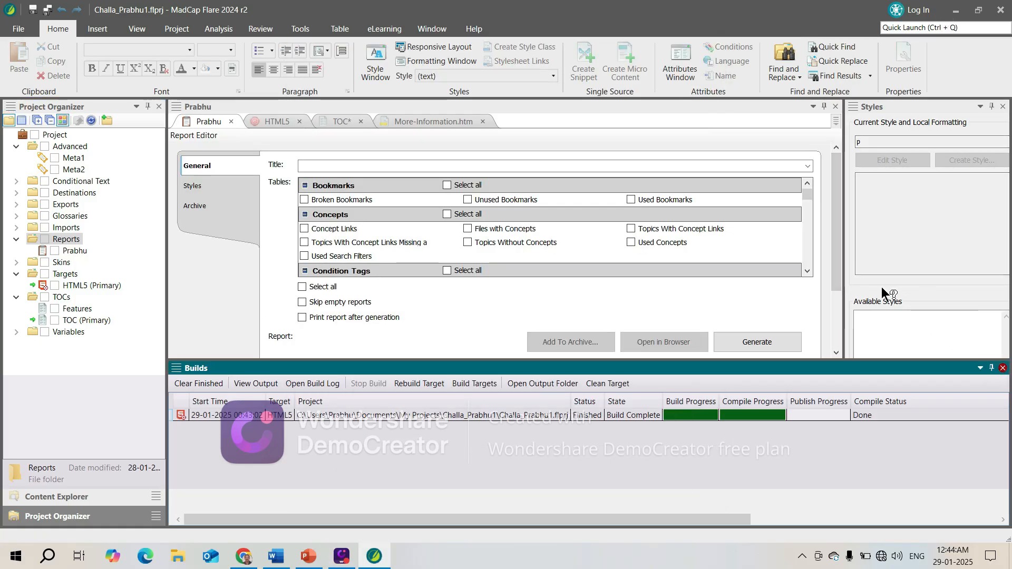
{"action": "left_click", "coordinate": [1002, 368]}
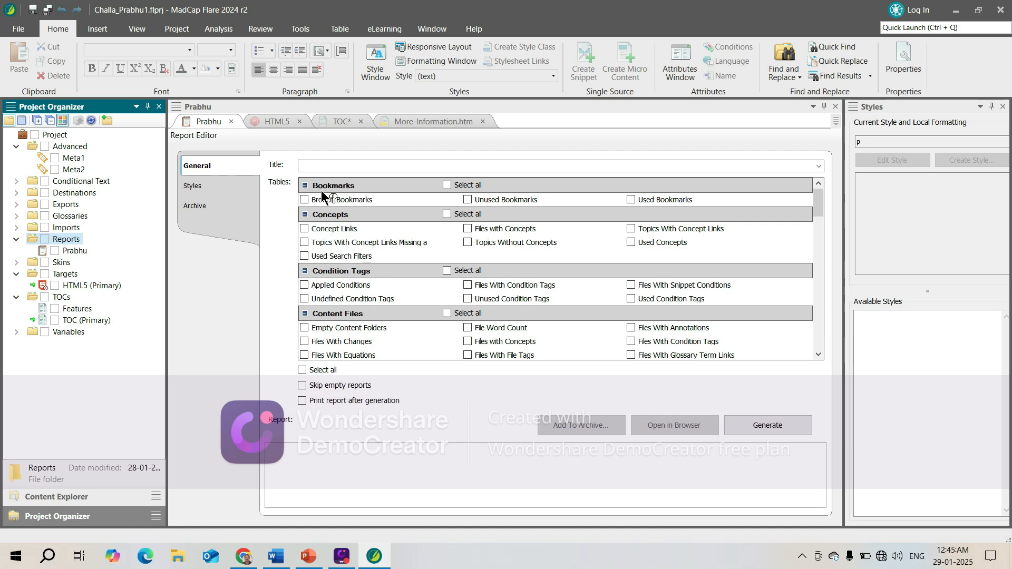
Include the Broken Snippet Links table from the Links group and generate the report.
{"action": "left_click", "coordinate": [822, 197]}
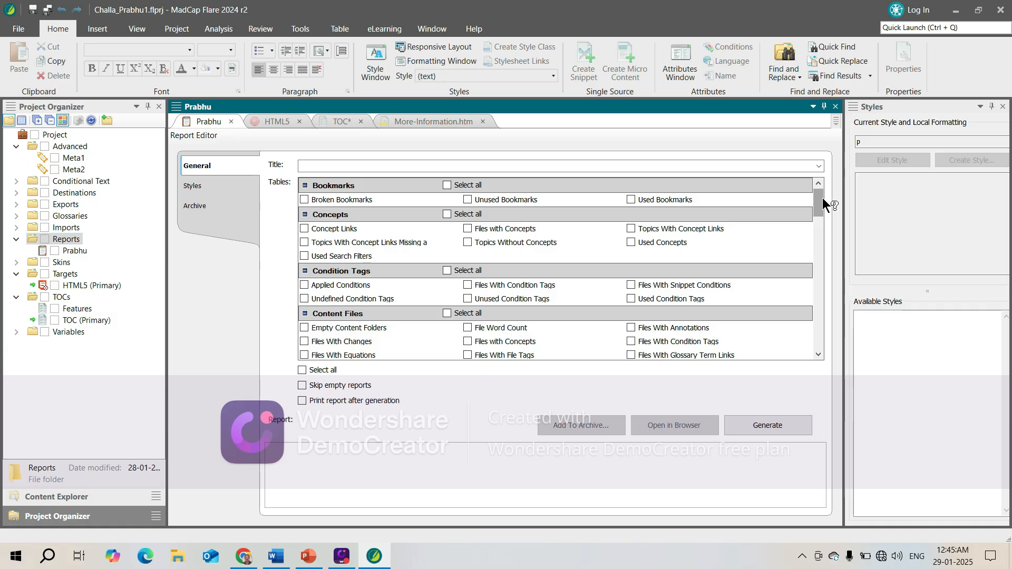
{"action": "left_click_drag", "start_coordinate": [822, 197], "coordinate": [818, 258]}
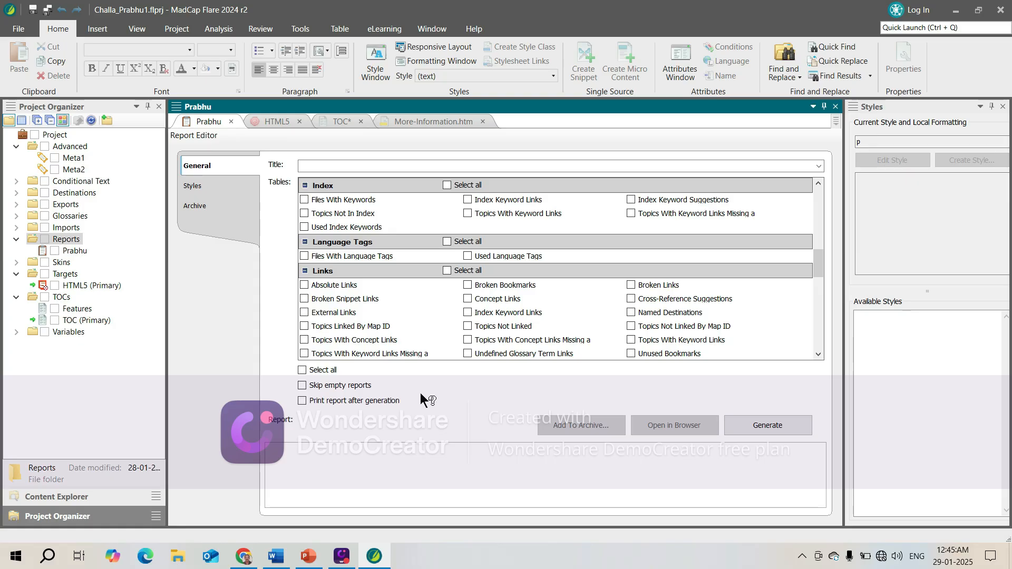
{"action": "left_click", "coordinate": [321, 298]}
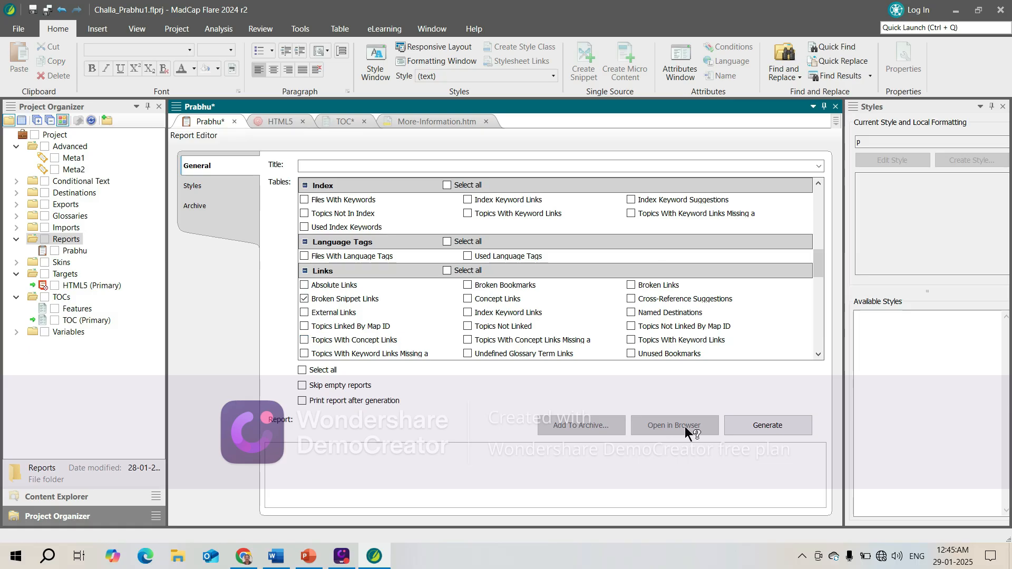
{"action": "left_click", "coordinate": [774, 427]}
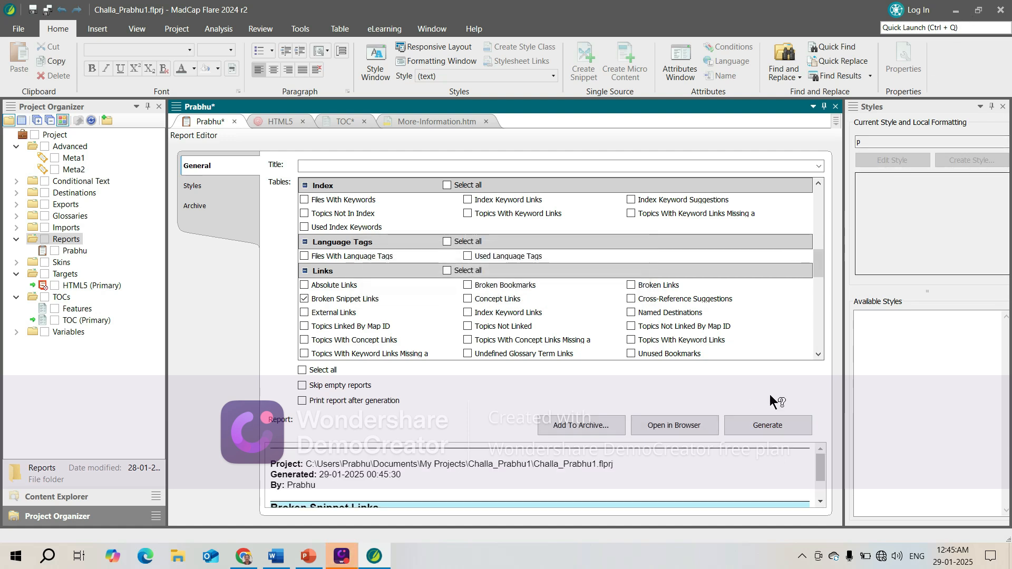
View the generated Broken Snippet Links report in the browser, close its tab and return to Flare.
{"action": "left_click_drag", "start_coordinate": [820, 469], "coordinate": [741, 444]}
{"action": "left_click", "coordinate": [669, 426]}
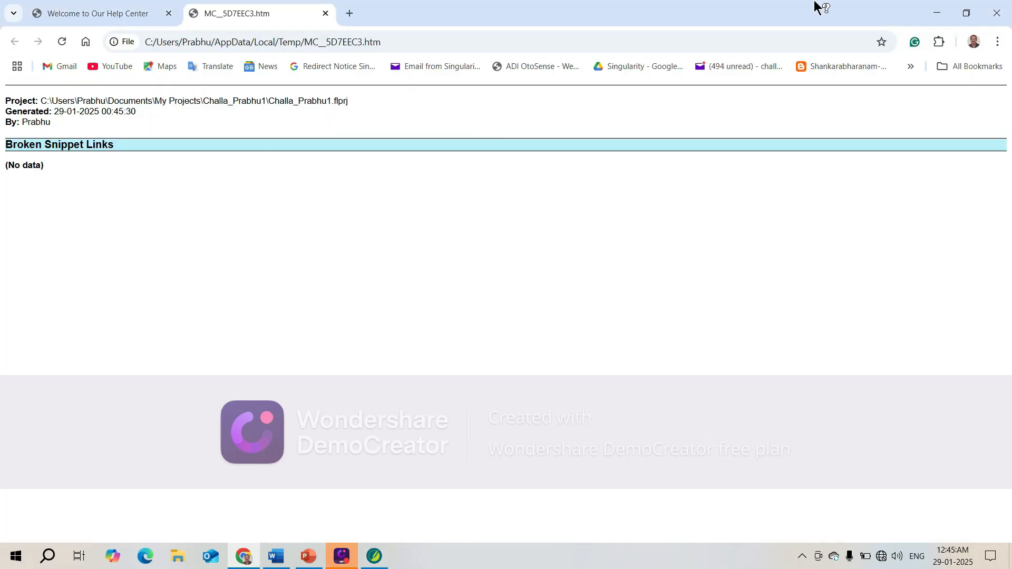
{"action": "left_click", "coordinate": [326, 14]}
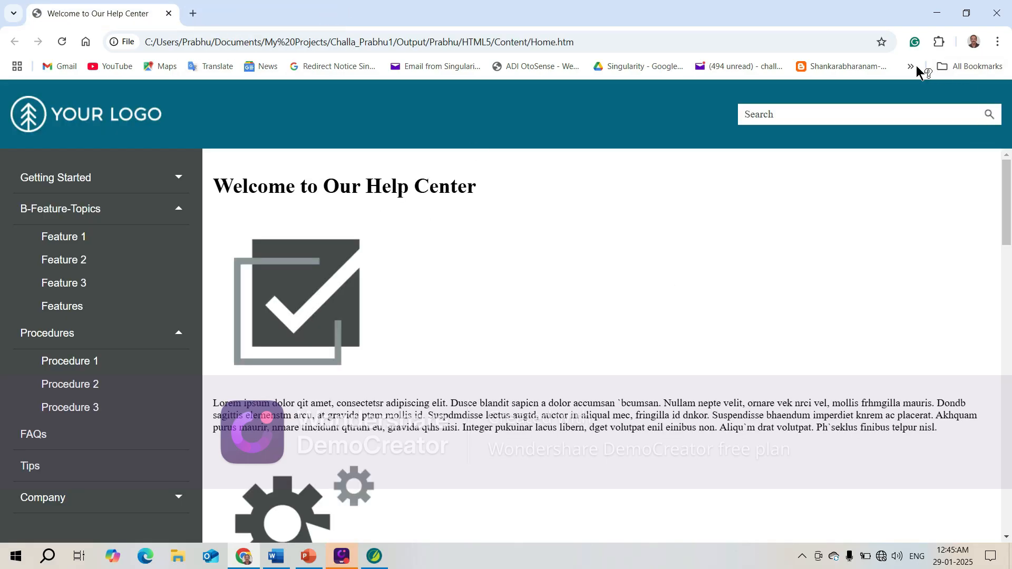
{"action": "left_click", "coordinate": [937, 13]}
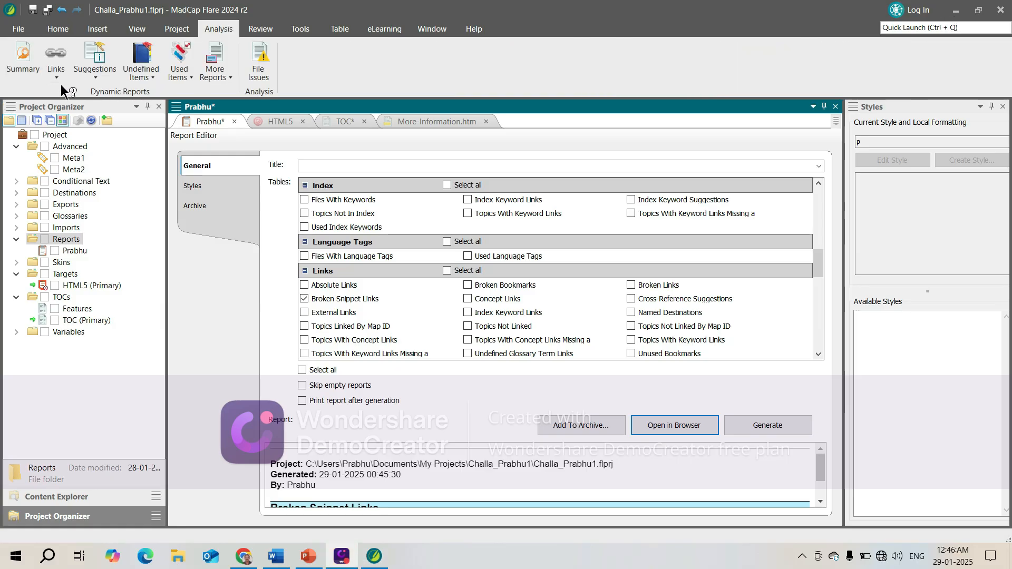
{"action": "left_click", "coordinate": [56, 75]}
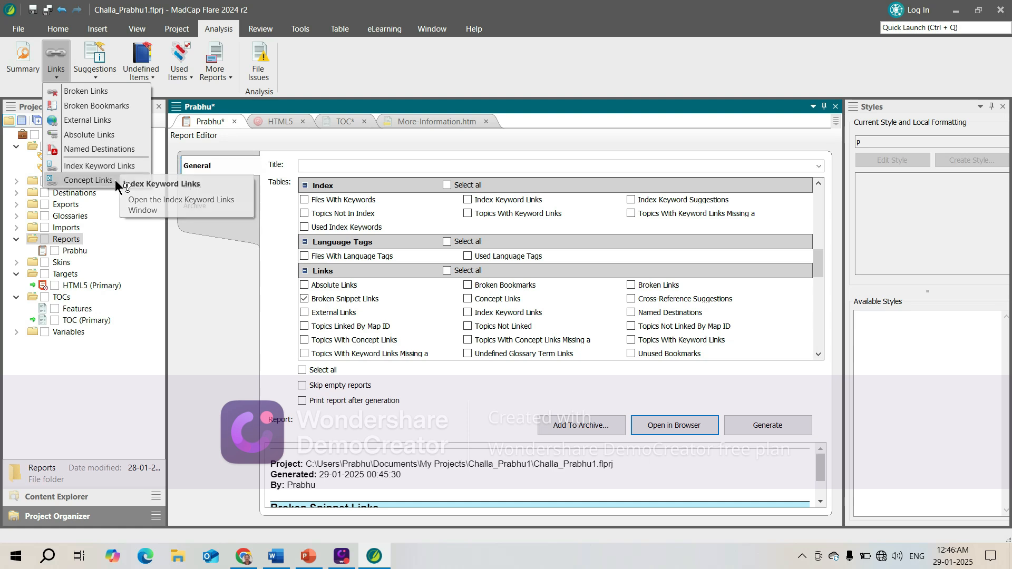
{"action": "left_click", "coordinate": [152, 75]}
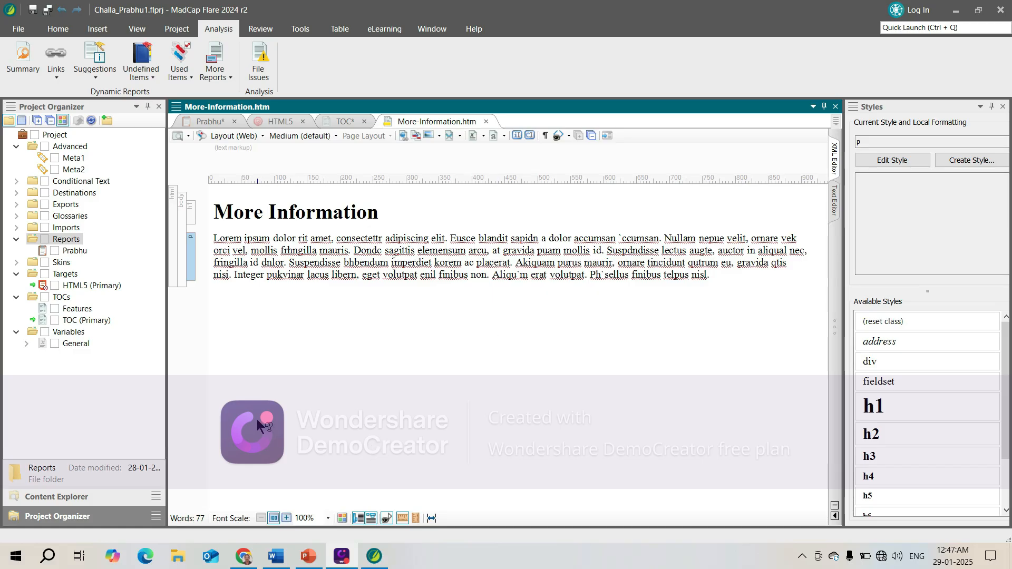
Add a variable set named Meta from the MyVariables factory template to the Variables folder.
{"action": "left_click", "coordinate": [24, 343]}
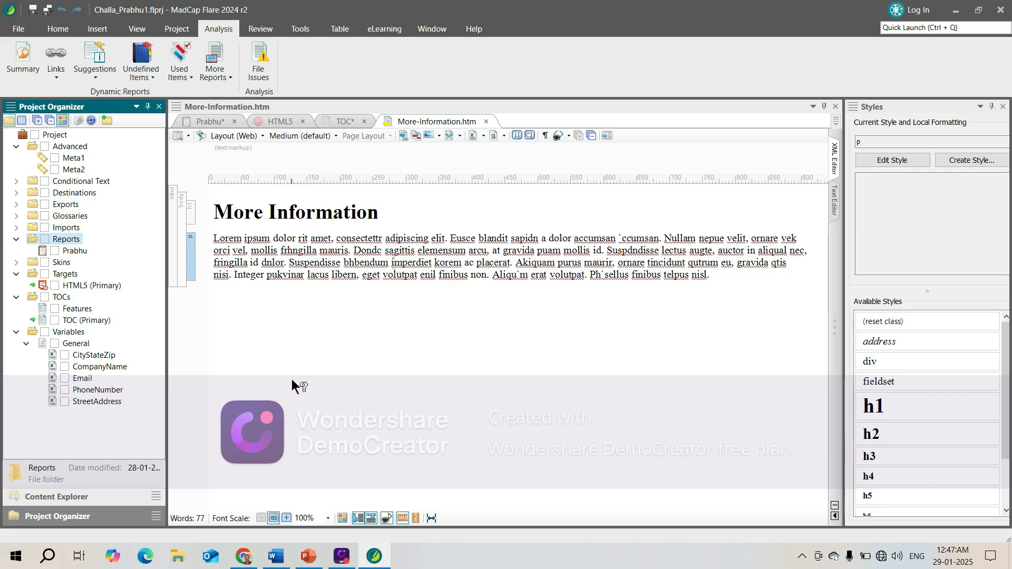
{"action": "left_click", "coordinate": [78, 333]}
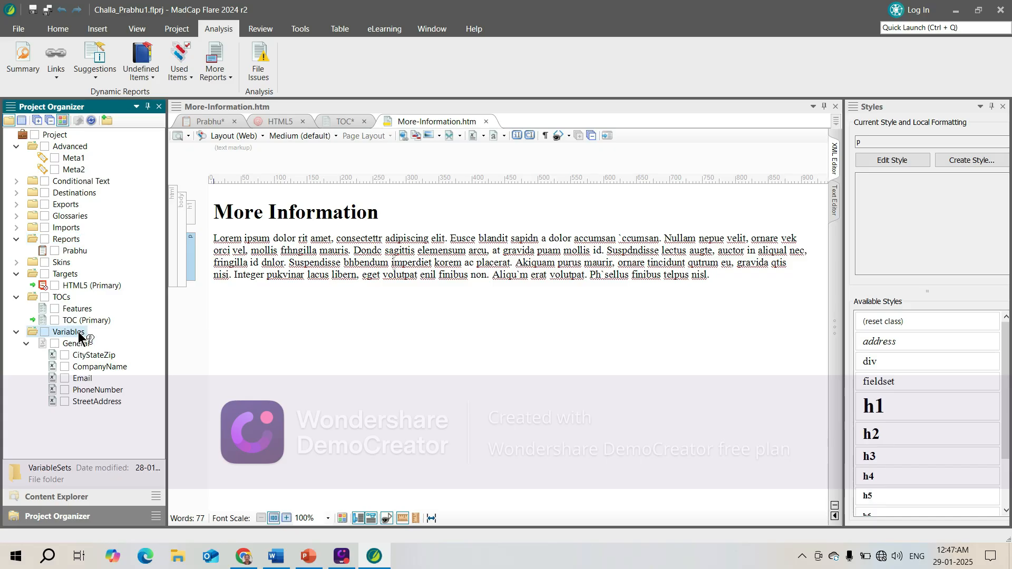
{"action": "right_click", "coordinate": [79, 337]}
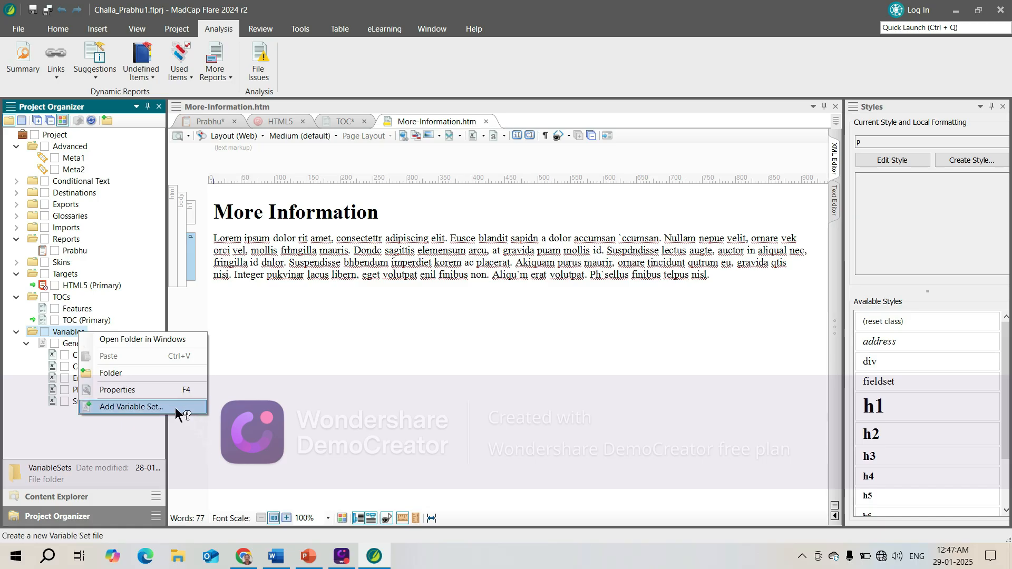
{"action": "left_click", "coordinate": [174, 406]}
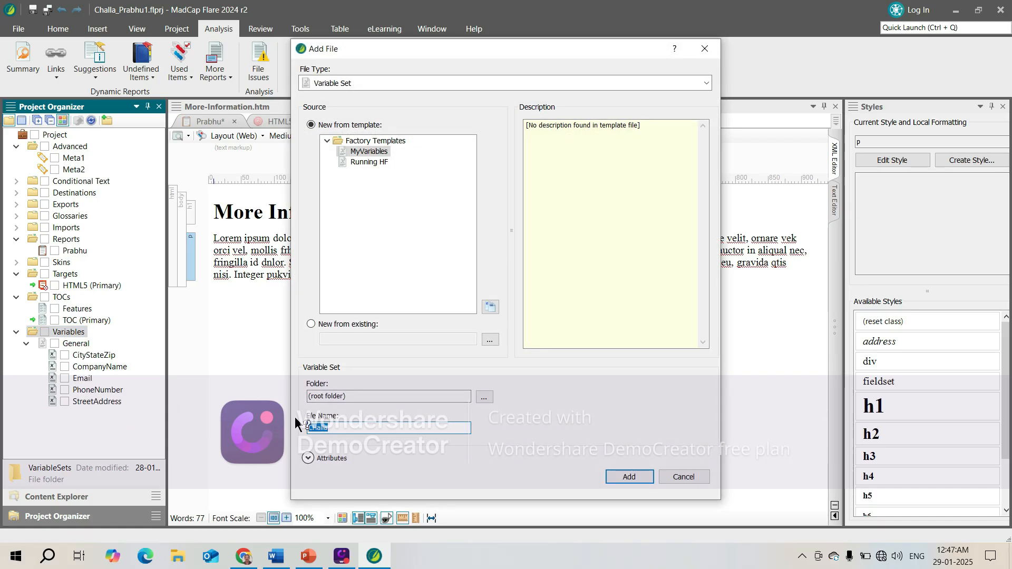
{"action": "type", "text": "Meta"}
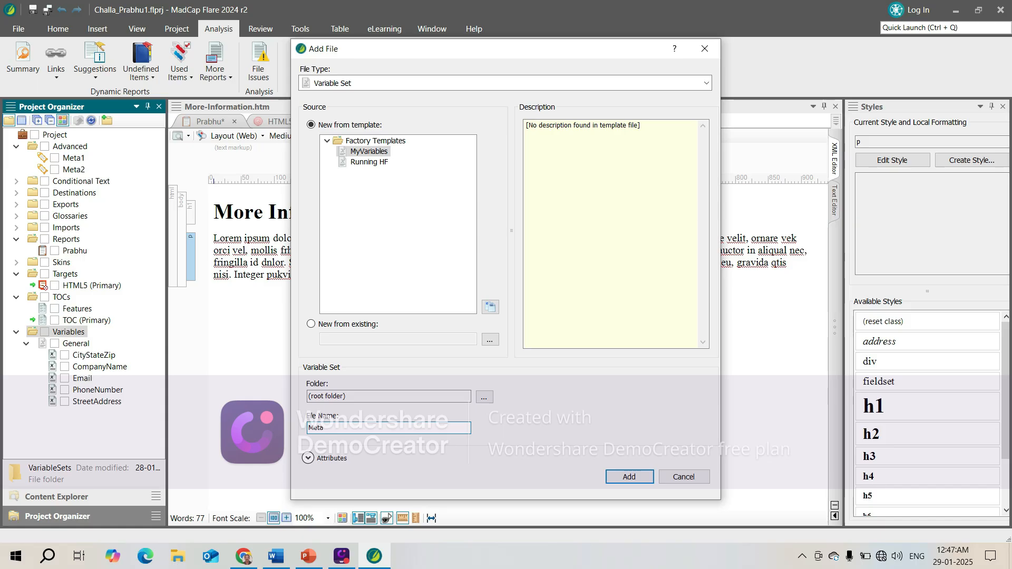
{"action": "left_click", "coordinate": [622, 476]}
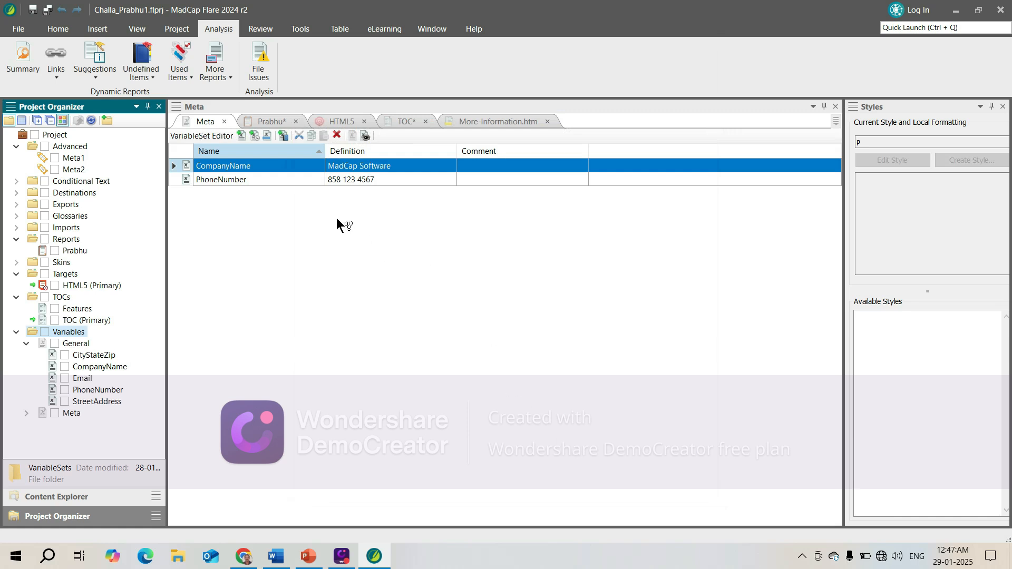
Add a variable named Metapercept with the definition LMS to the Meta variable set.
{"action": "left_click", "coordinate": [241, 136]}
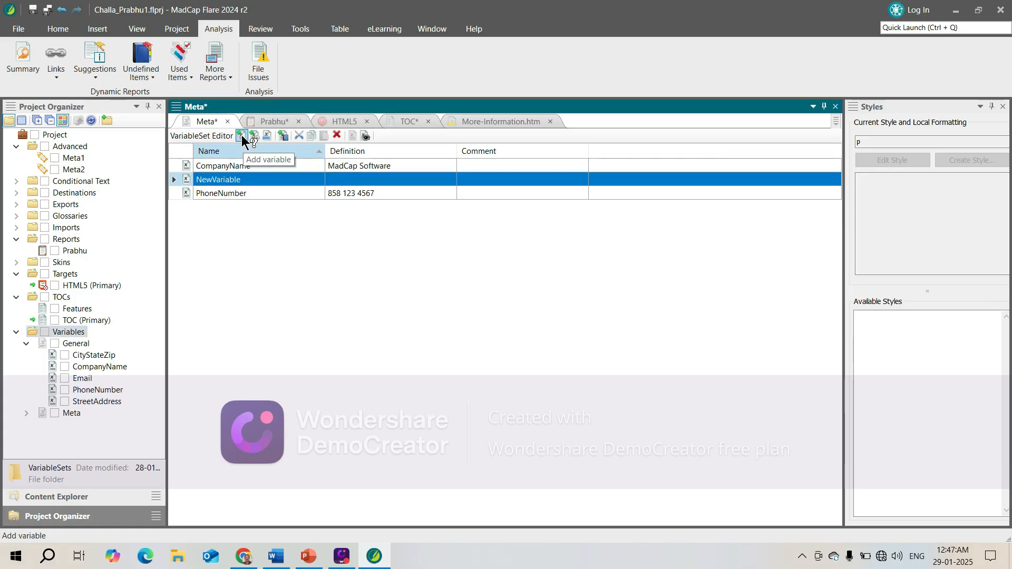
{"action": "left_click", "coordinate": [243, 179]}
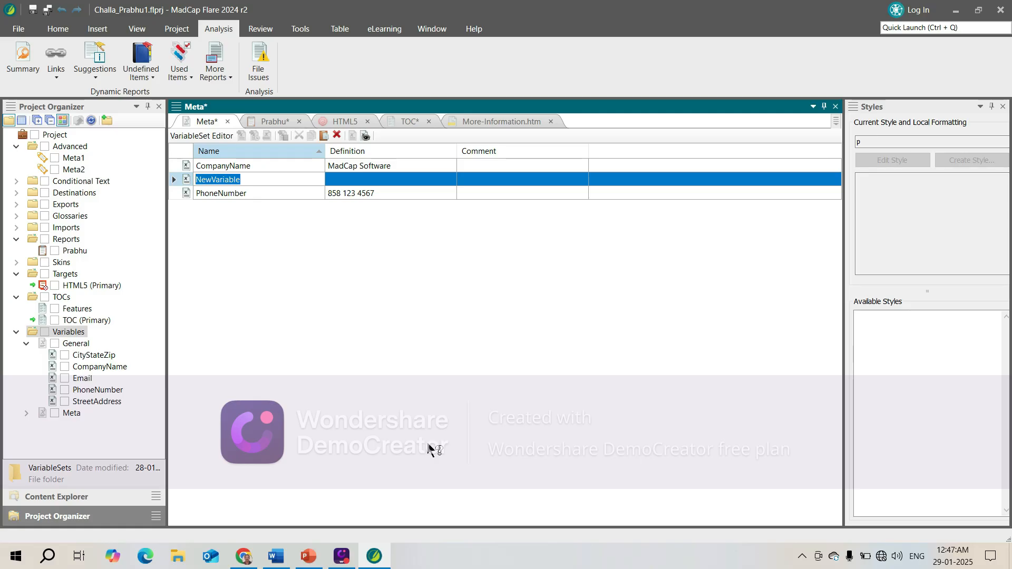
{"action": "type", "text": "Metapercept"}
{"action": "left_click", "coordinate": [362, 178]}
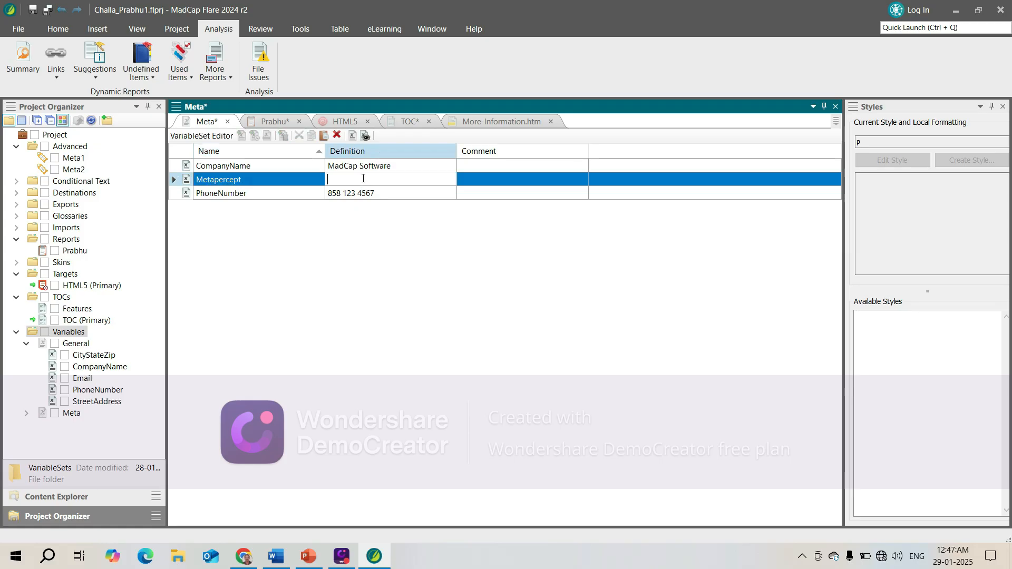
{"action": "type", "text": "LMS"}
{"action": "left_click", "coordinate": [345, 191]}
{"action": "left_click", "coordinate": [349, 180]}
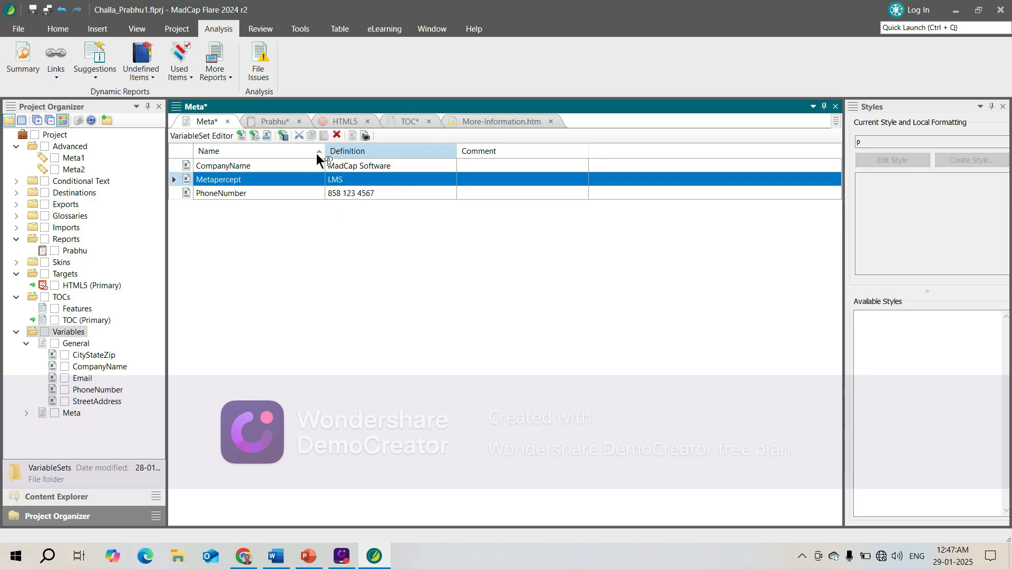
Add a second definition, Technical Writing, to the Metapercept variable.
{"action": "left_click", "coordinate": [283, 136]}
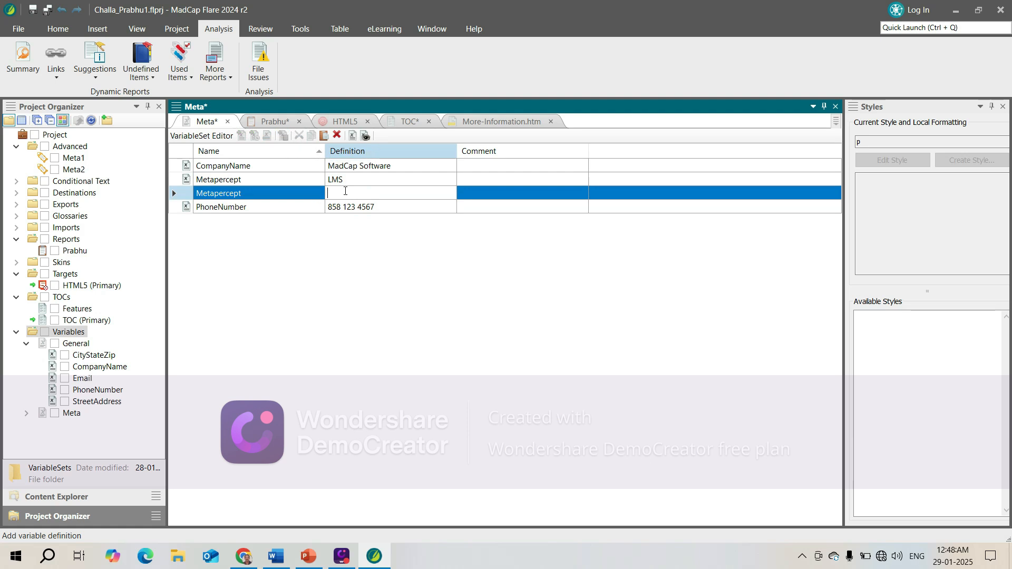
{"action": "type", "text": "Technical writing"}
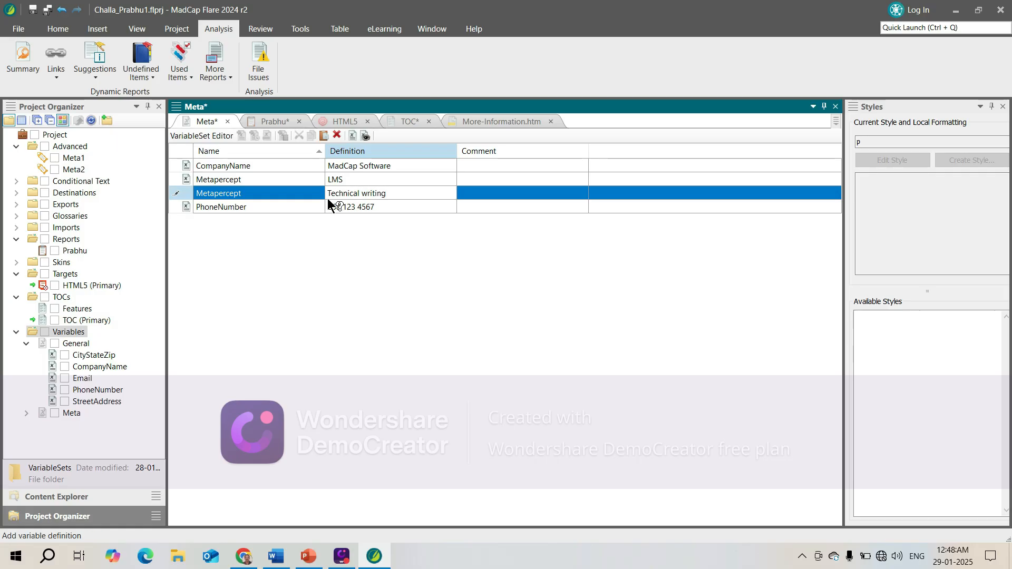
{"action": "left_click_drag", "start_coordinate": [361, 194], "coordinate": [368, 193]}
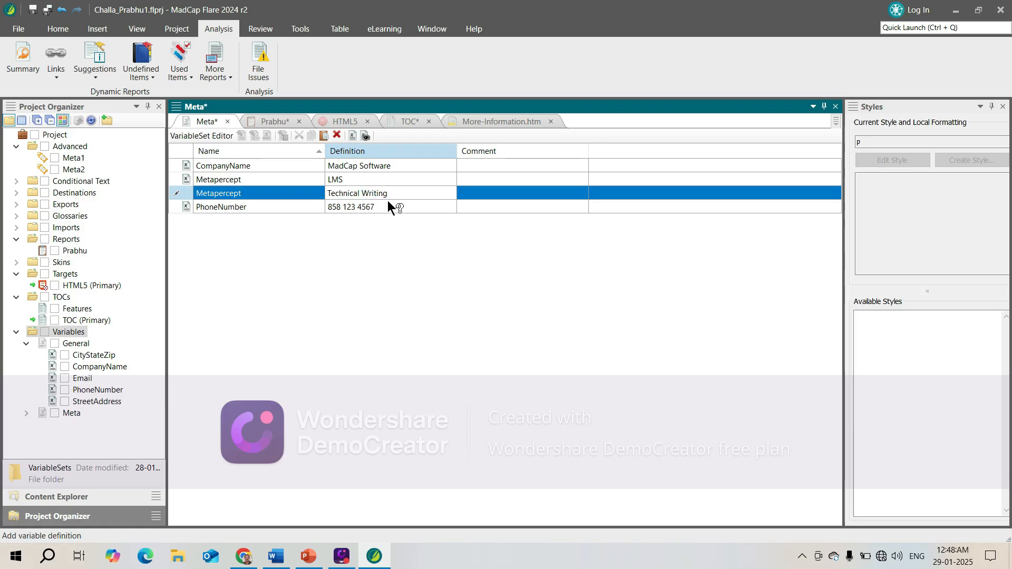
{"action": "left_click", "coordinate": [258, 207]}
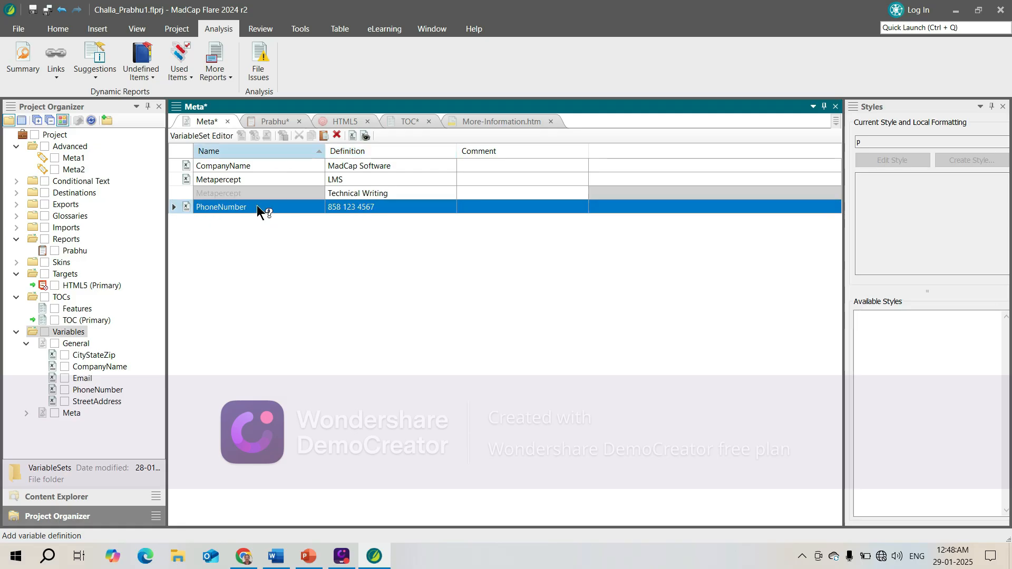
{"action": "left_click", "coordinate": [257, 193]}
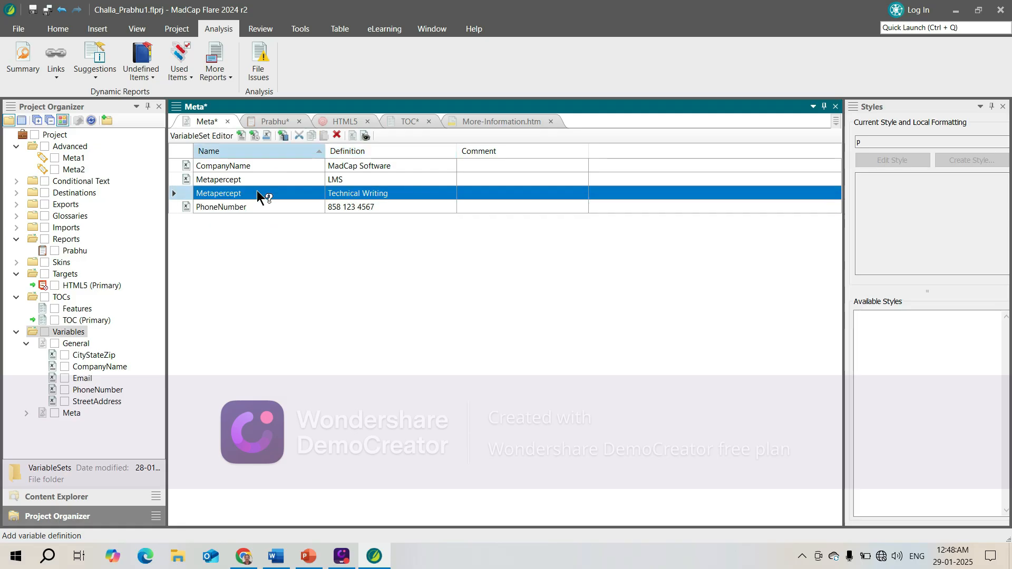
Add a third definition, DITA, to the Metapercept variable and save the Meta variable set.
{"action": "left_click", "coordinate": [286, 136]}
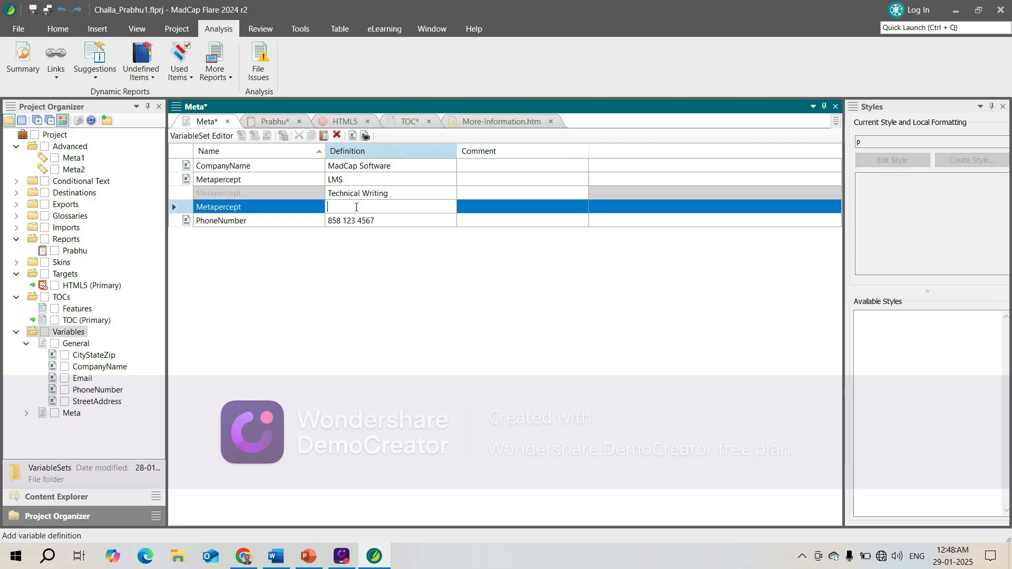
{"action": "type", "text": "DITA"}
{"action": "left_click", "coordinate": [23, 27]}
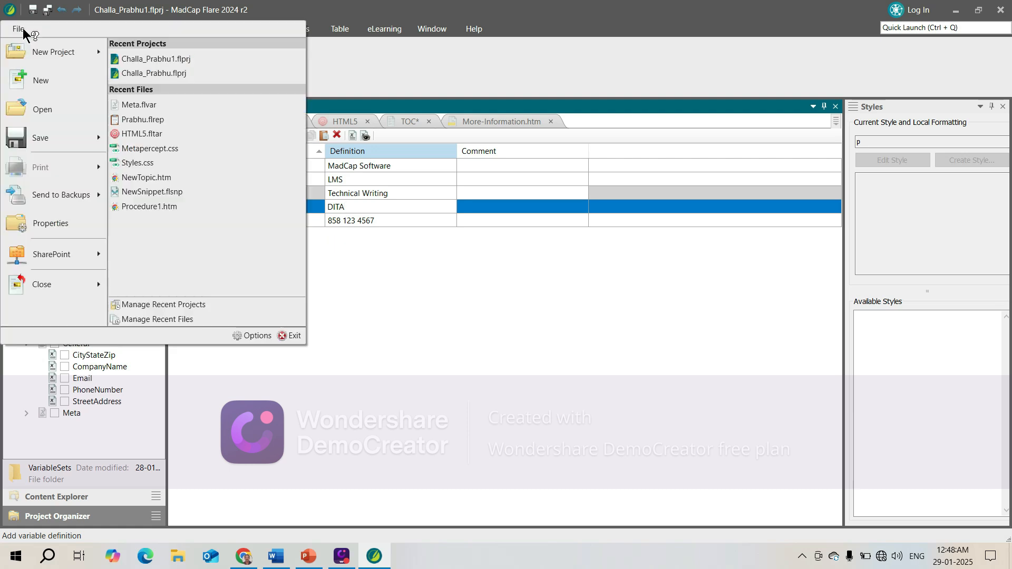
{"action": "left_click", "coordinate": [47, 135]}
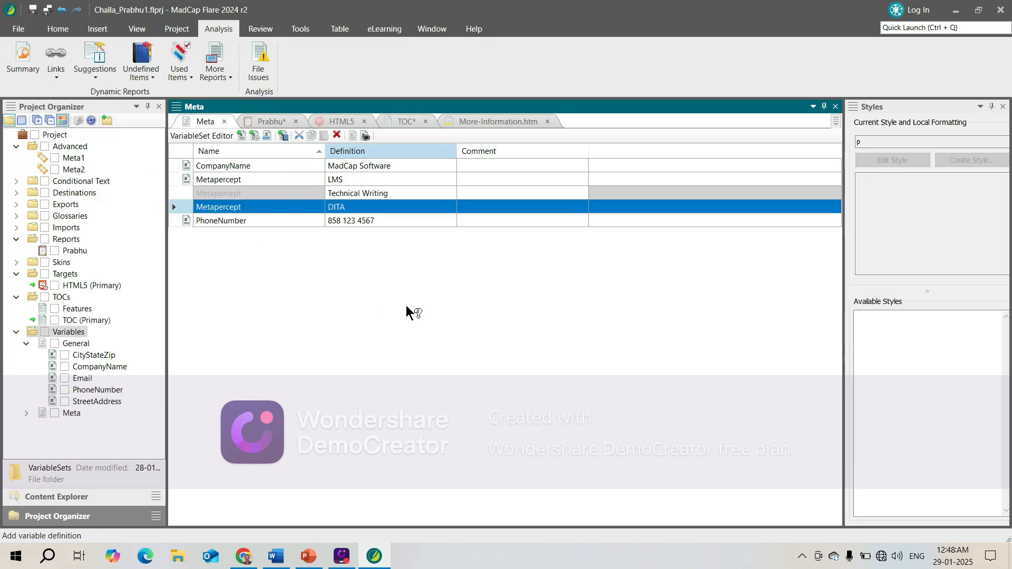
{"action": "left_click", "coordinate": [250, 182]}
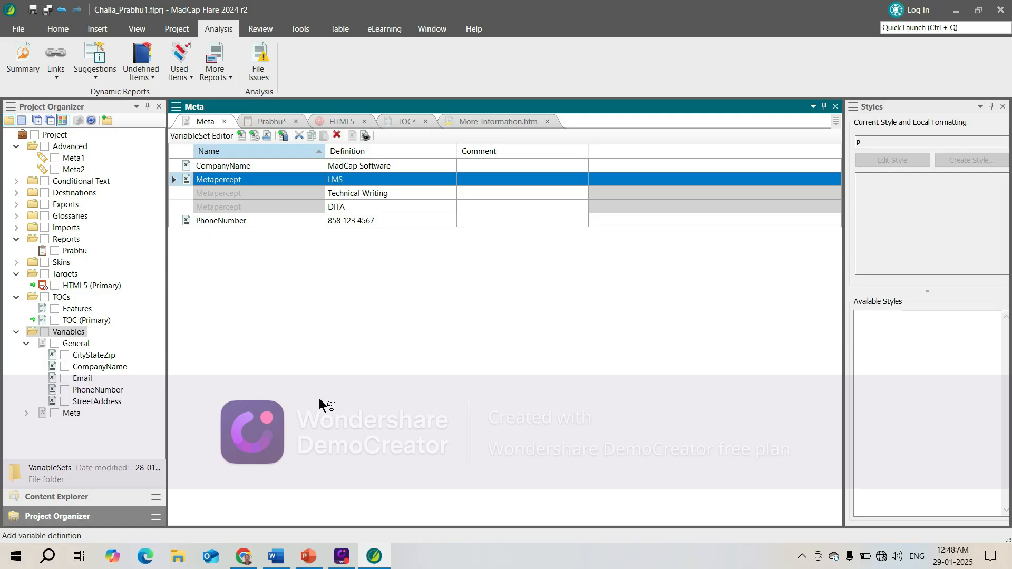
Open the Getting-Started.htm topic from A-Introduction-Topics and add two empty paragraphs after its body text.
{"action": "left_click", "coordinate": [273, 122]}
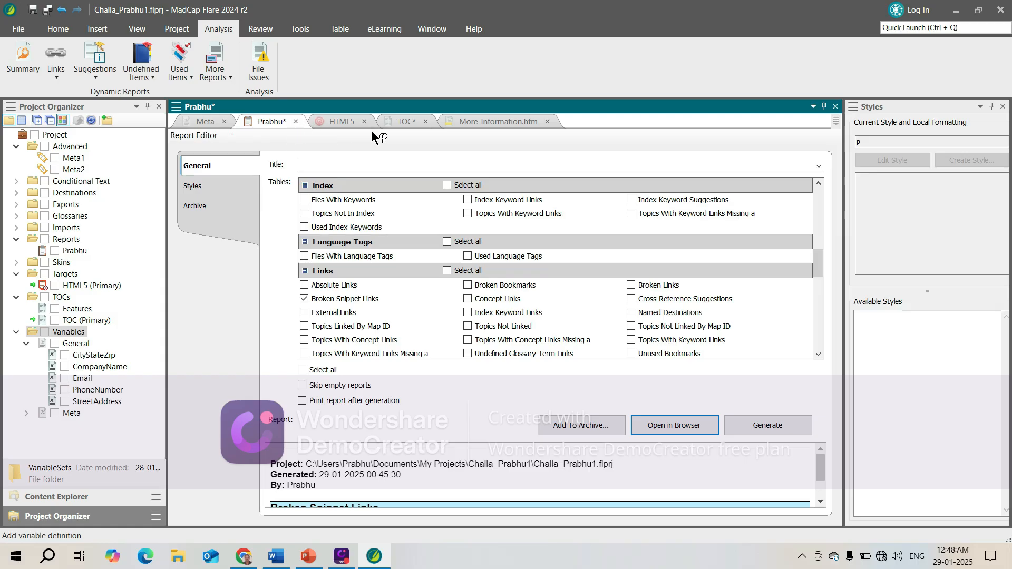
{"action": "left_click", "coordinate": [50, 496]}
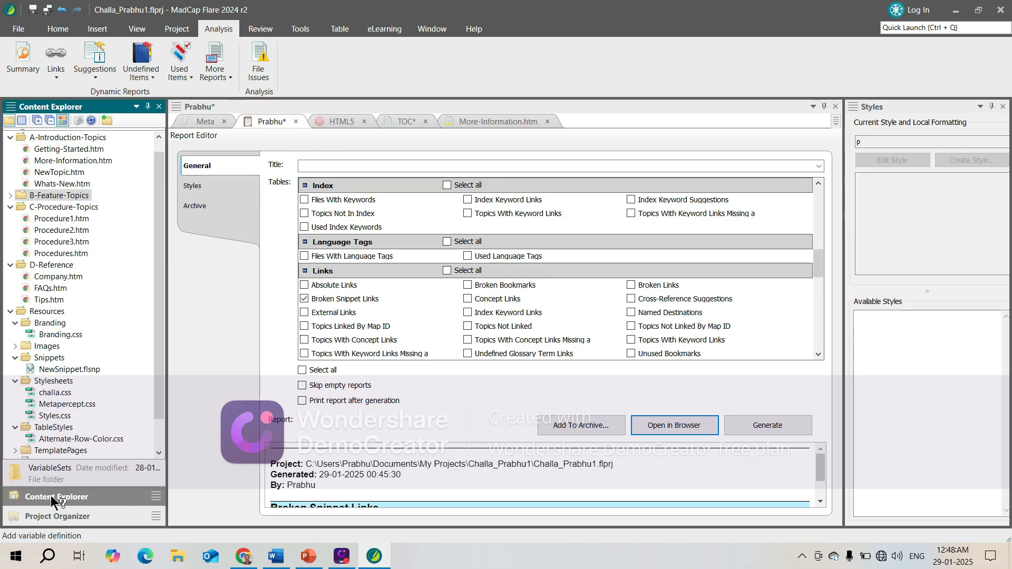
{"action": "double_click", "coordinate": [73, 149]}
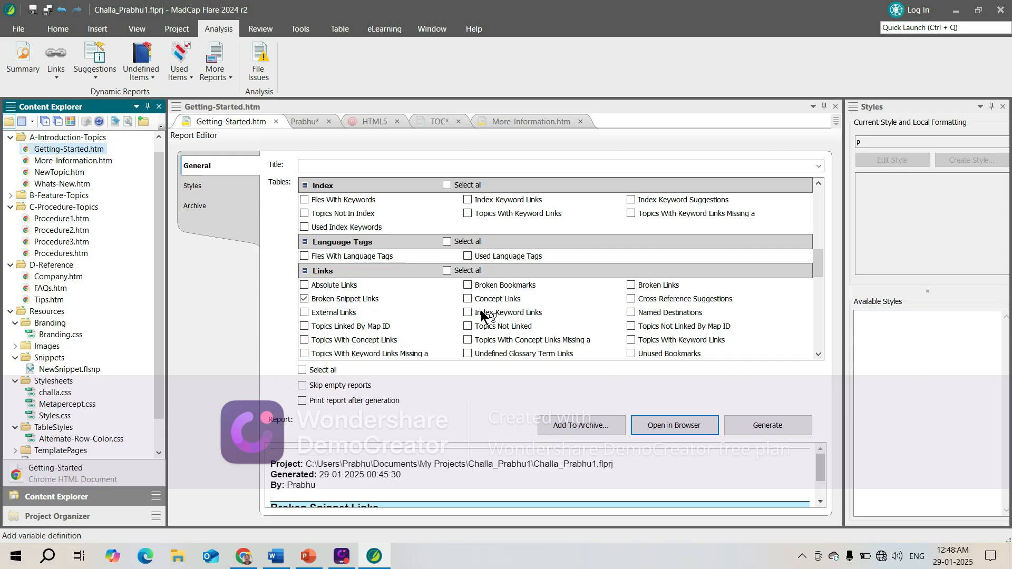
{"action": "left_click", "coordinate": [248, 285]}
{"action": "key", "text": "Return"}
{"action": "key", "text": "Return"}
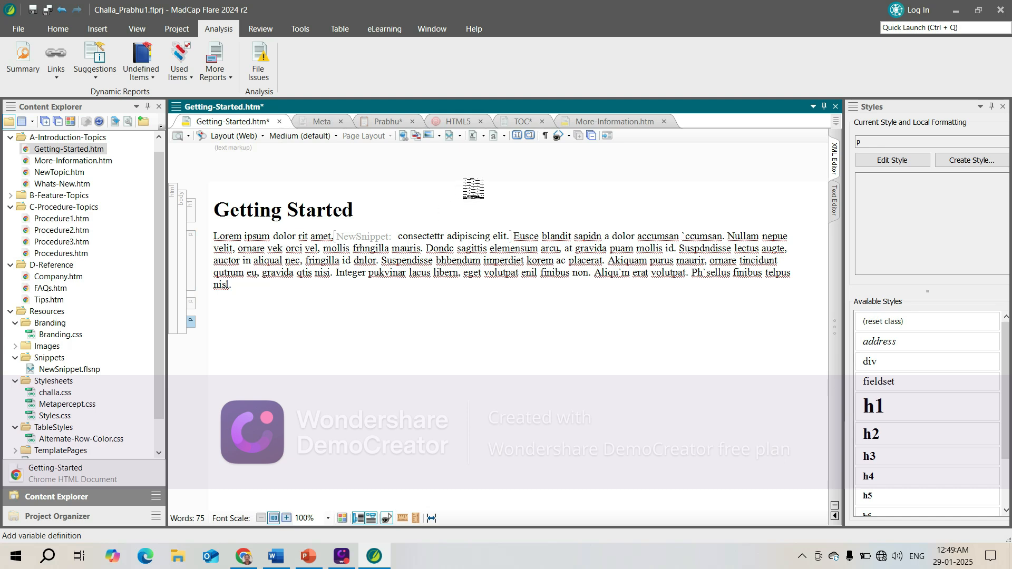